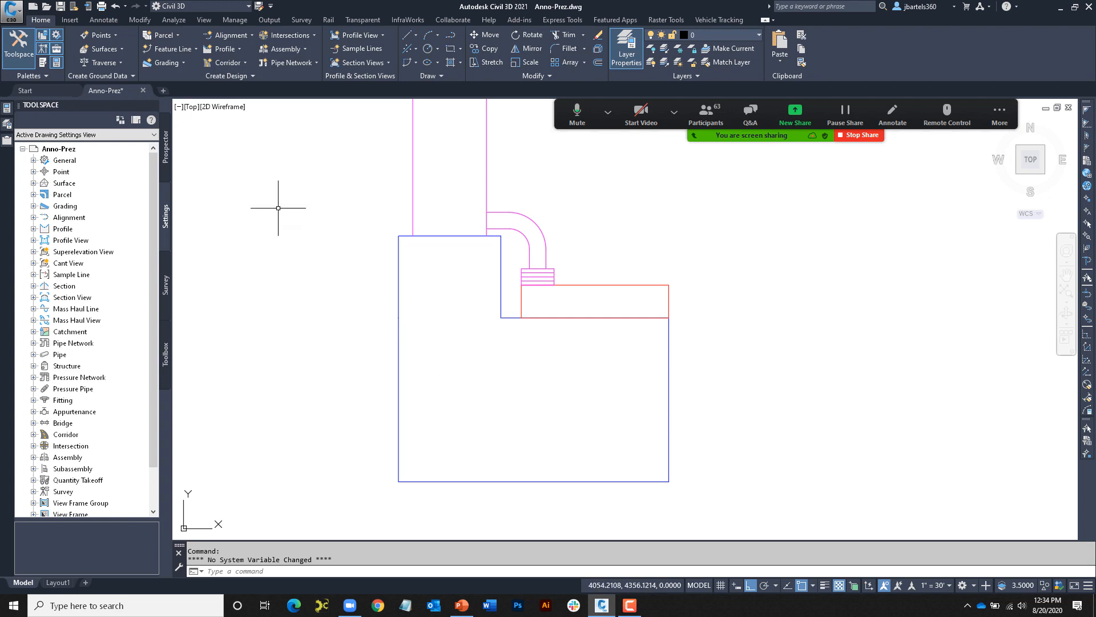
# Place a note label in the ADSK-GeneralNotes style inside the lower part of the blue house outline
pyautogui.click(106, 21)
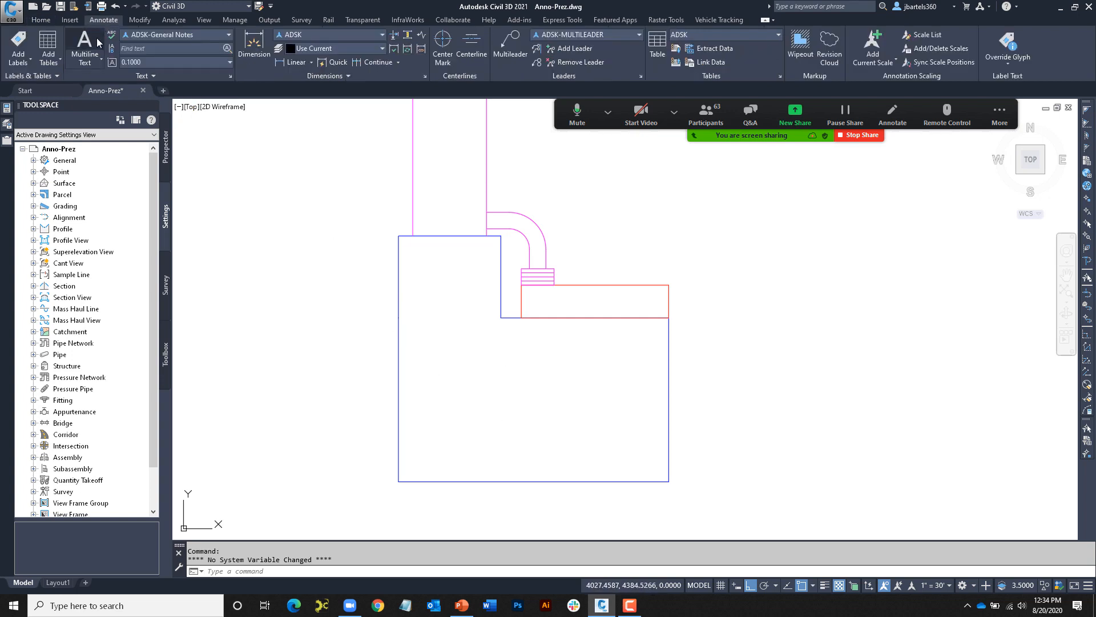
pyautogui.click(27, 64)
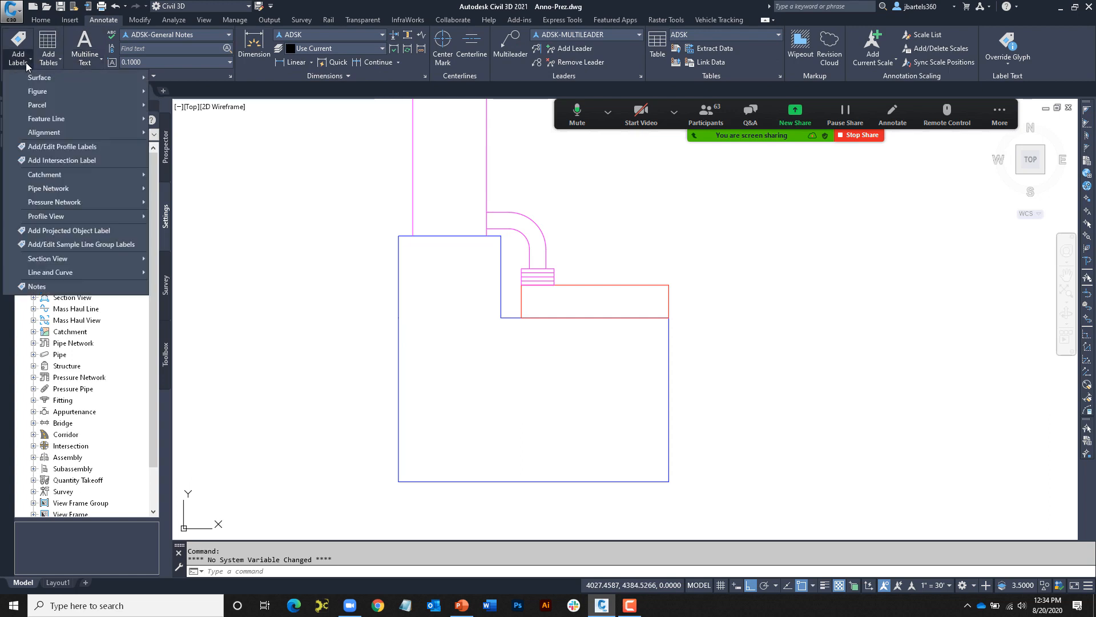
pyautogui.click(36, 287)
pyautogui.click(256, 253)
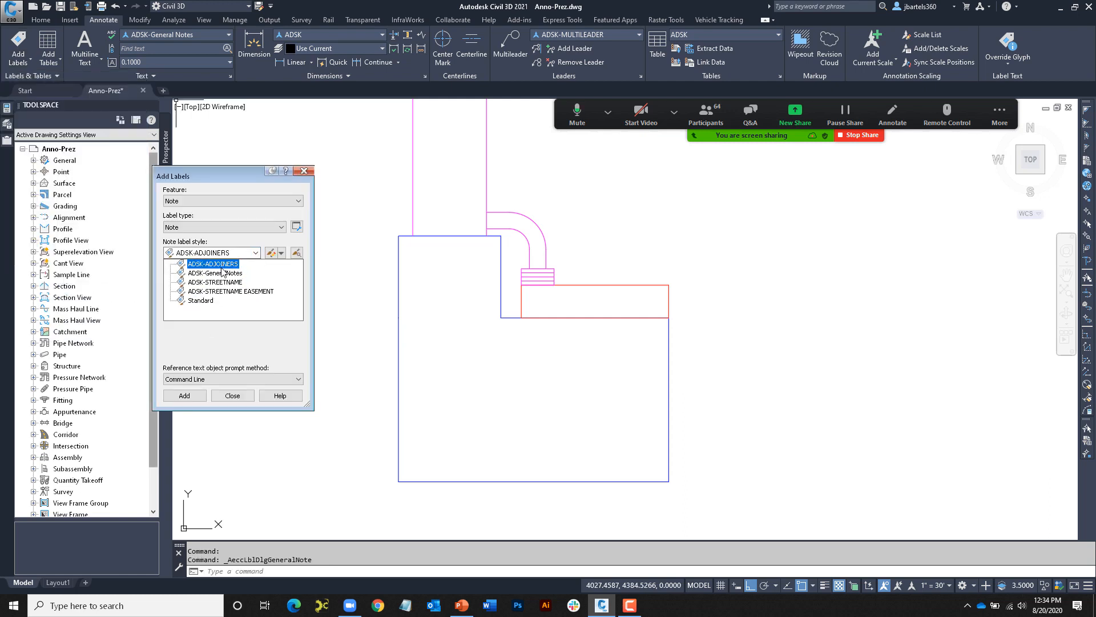
pyautogui.click(224, 273)
pyautogui.click(184, 395)
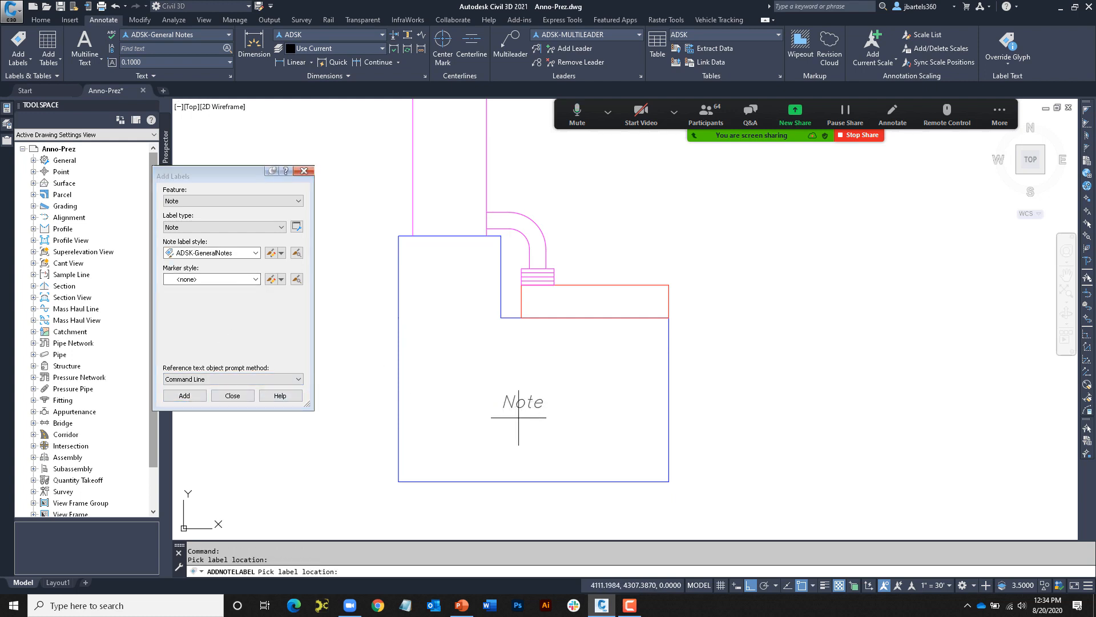
pyautogui.click(506, 438)
pyautogui.press('Escape')
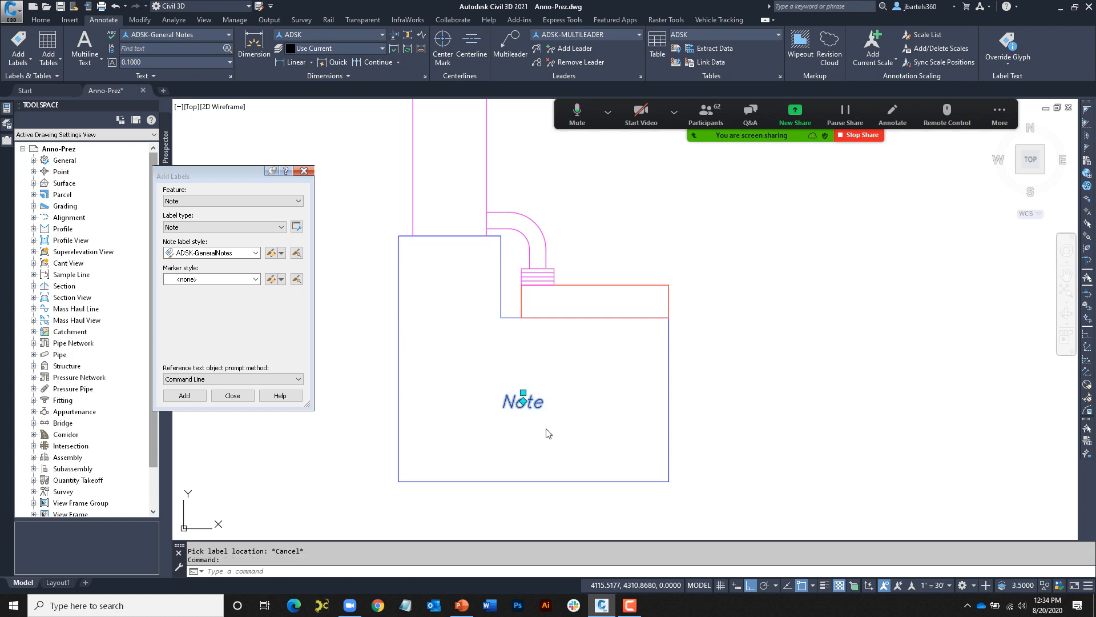
# Change the note's label text to SINGLE FAMILY HOUSE on two lines and finish adding labels
pyautogui.click(186, 36)
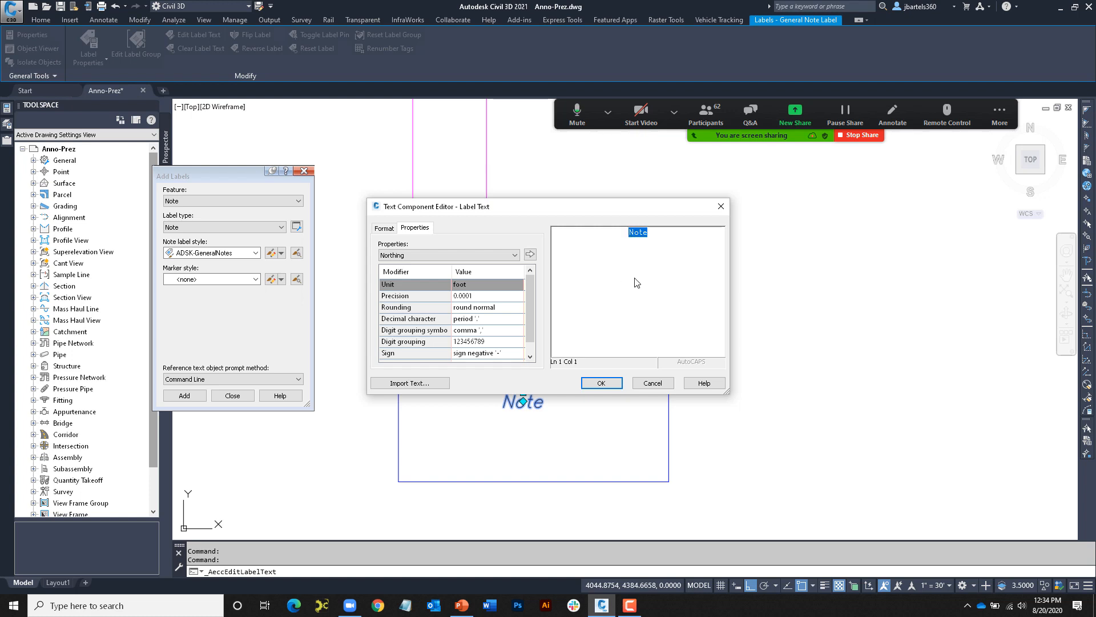
pyautogui.write('SINGLE FAMILY')
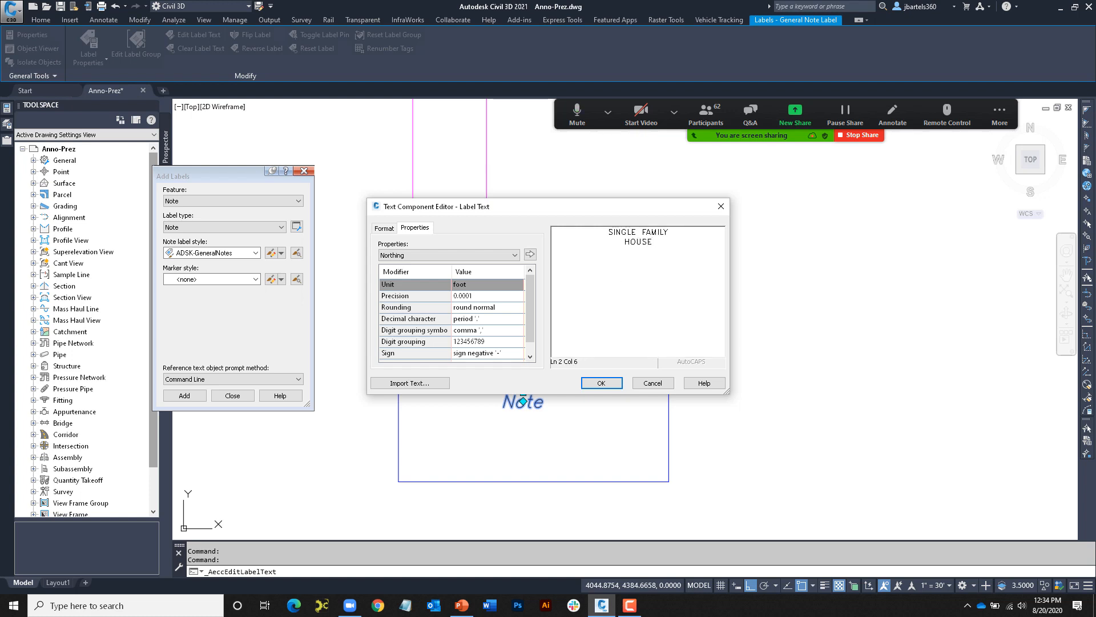
pyautogui.write(' HOUSE')
pyautogui.click(602, 382)
pyautogui.press('Escape')
pyautogui.press('Escape')
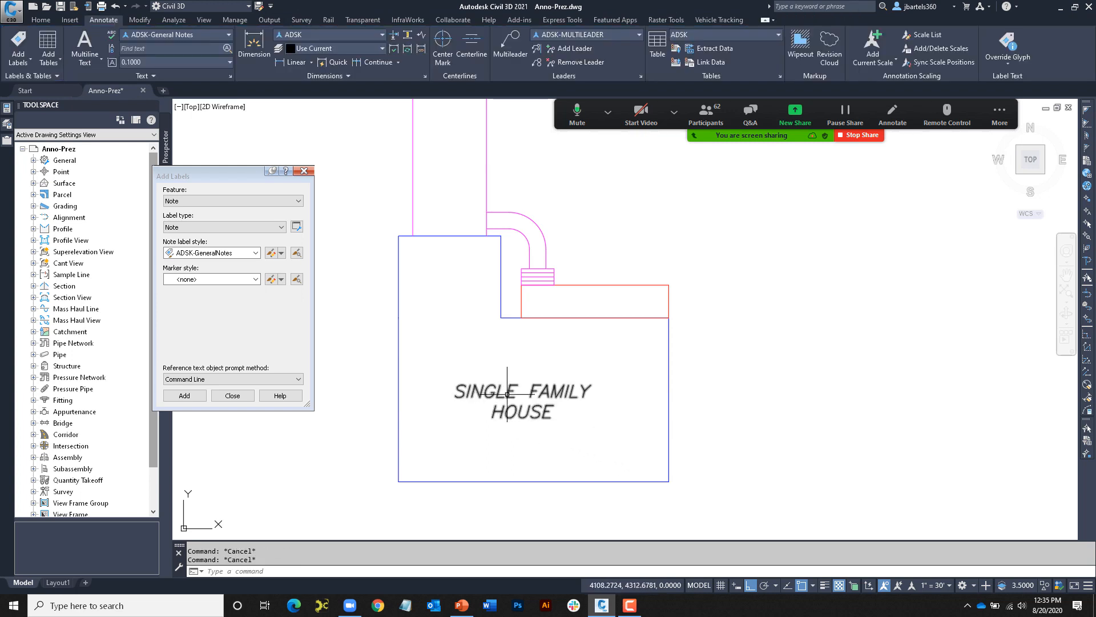
pyautogui.click(304, 170)
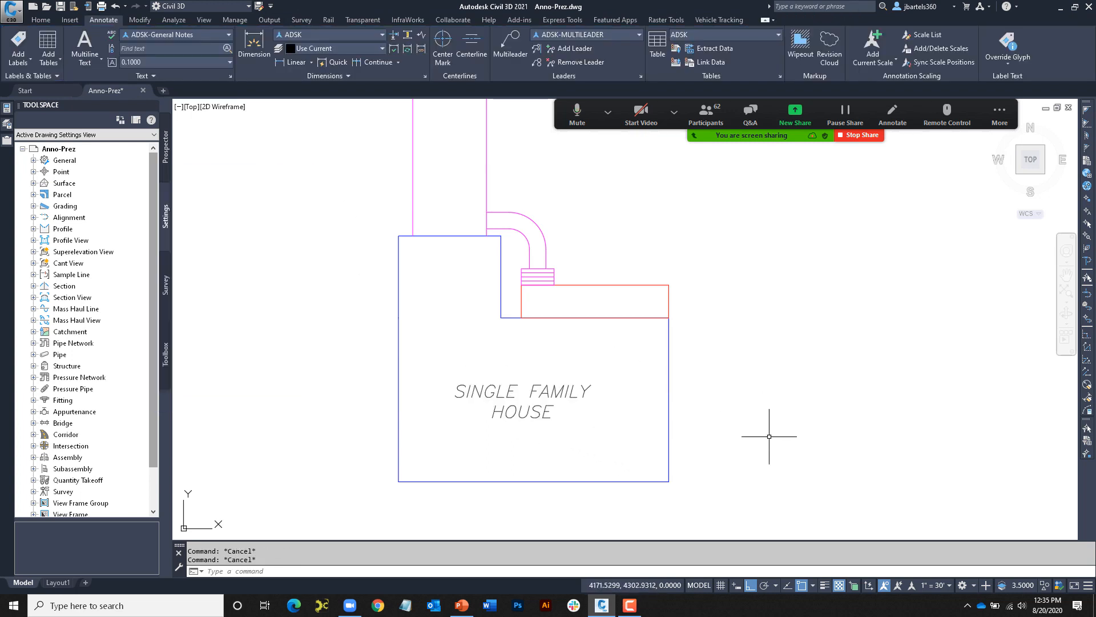
# Preview the note at annotation scales 1" = 50', 1" = 40' and 1" = 10', and restore 1" = 30'
pyautogui.click(941, 587)
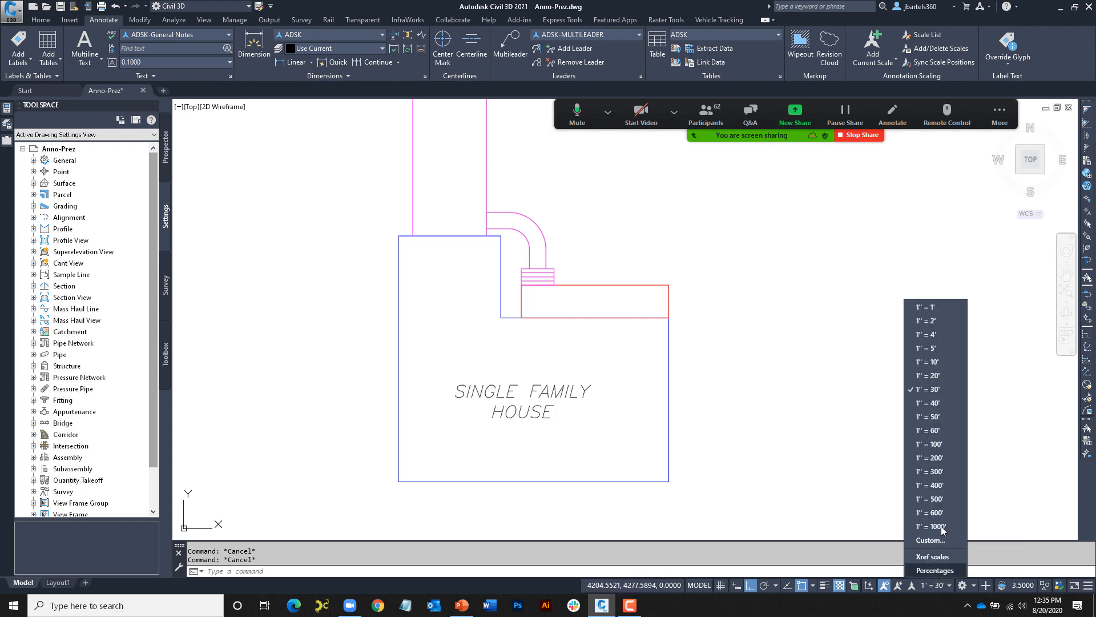
pyautogui.click(929, 417)
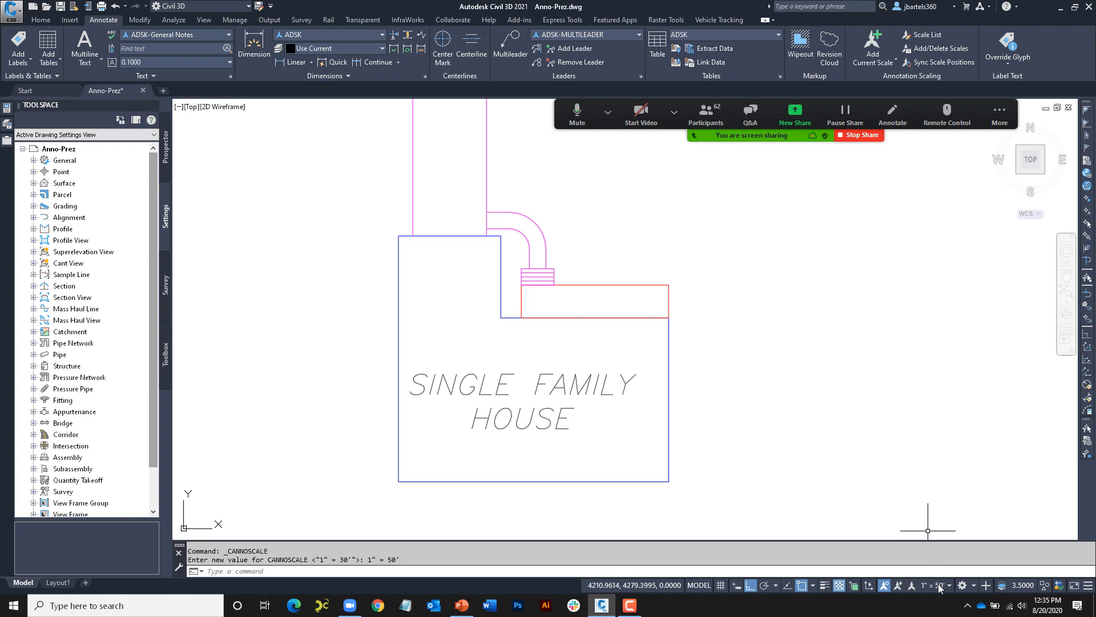
pyautogui.click(941, 587)
pyautogui.click(935, 407)
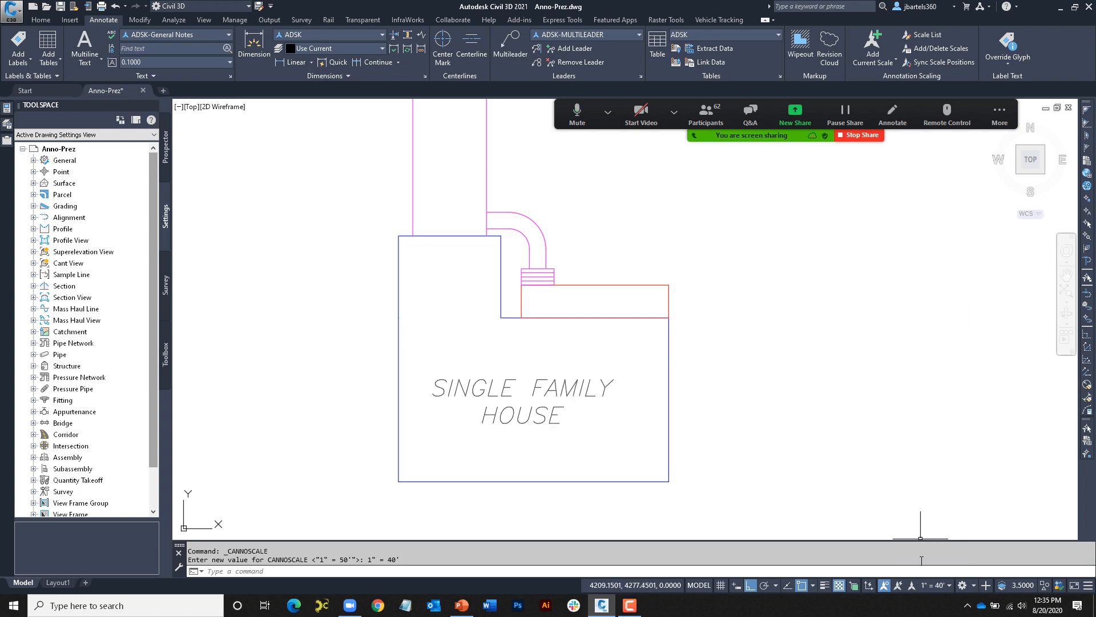
pyautogui.click(928, 589)
pyautogui.click(933, 367)
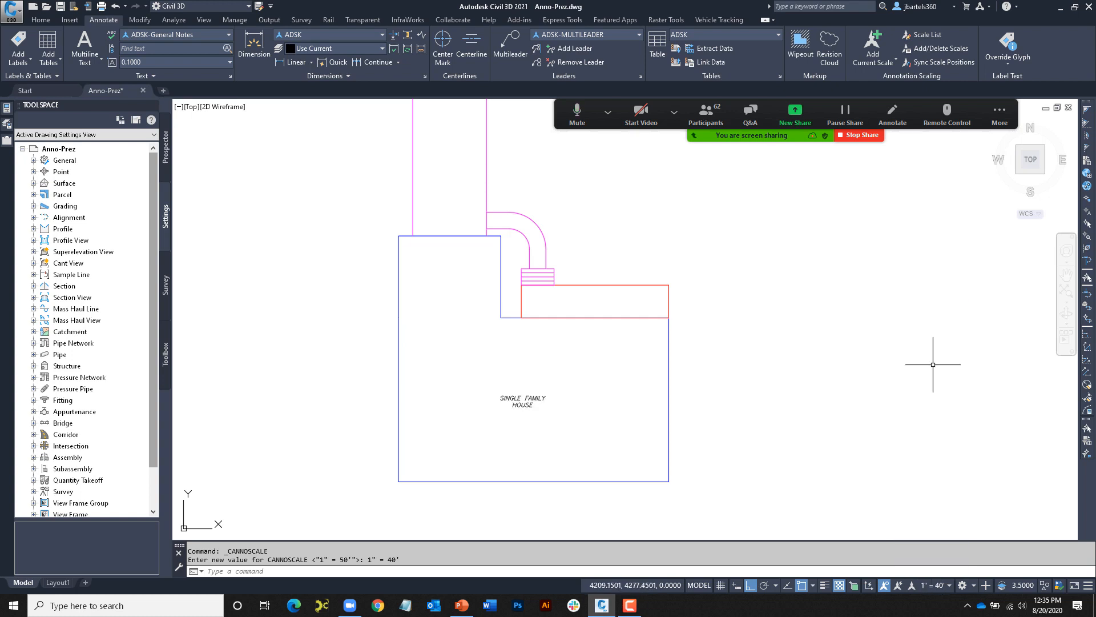
pyautogui.click(938, 584)
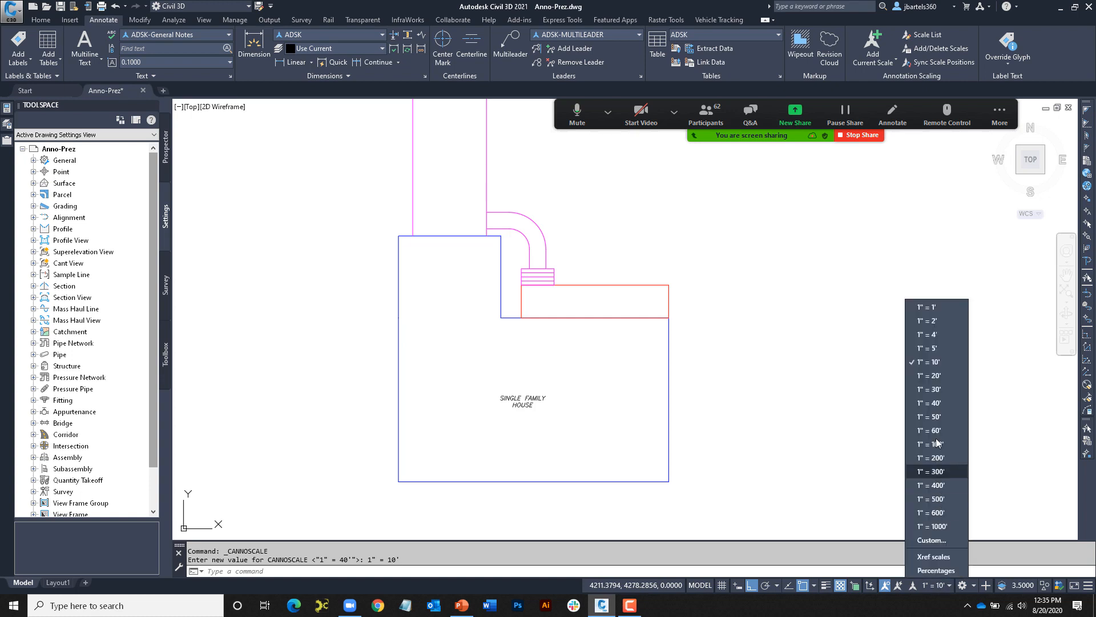
pyautogui.click(934, 394)
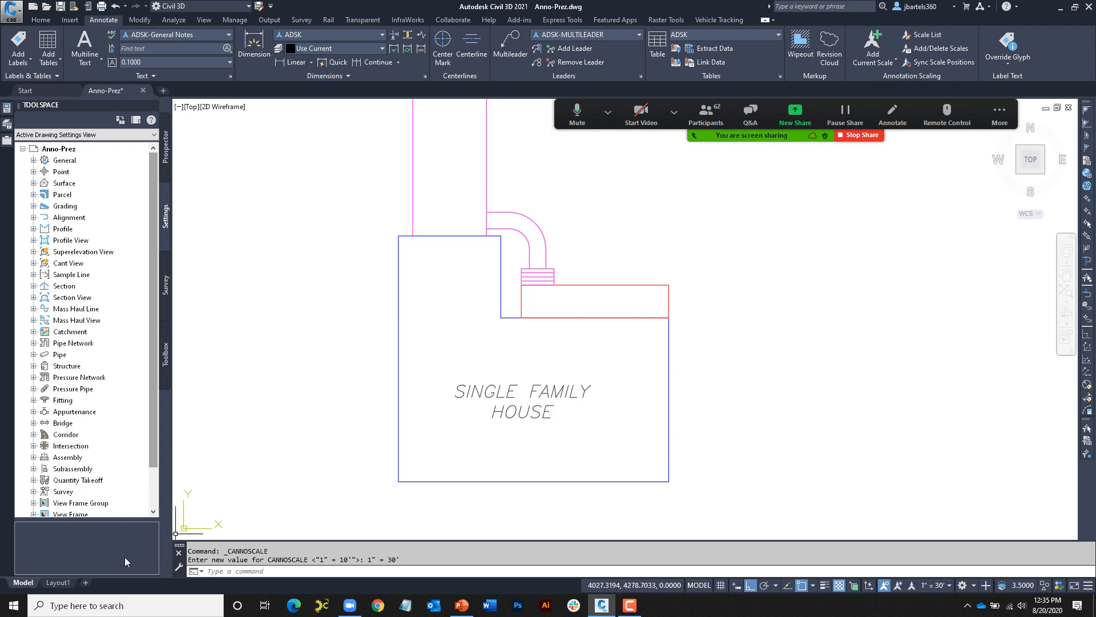
# Create a rectangular viewport of the house in Layout1, above the 1" = 30' caption
pyautogui.click(58, 582)
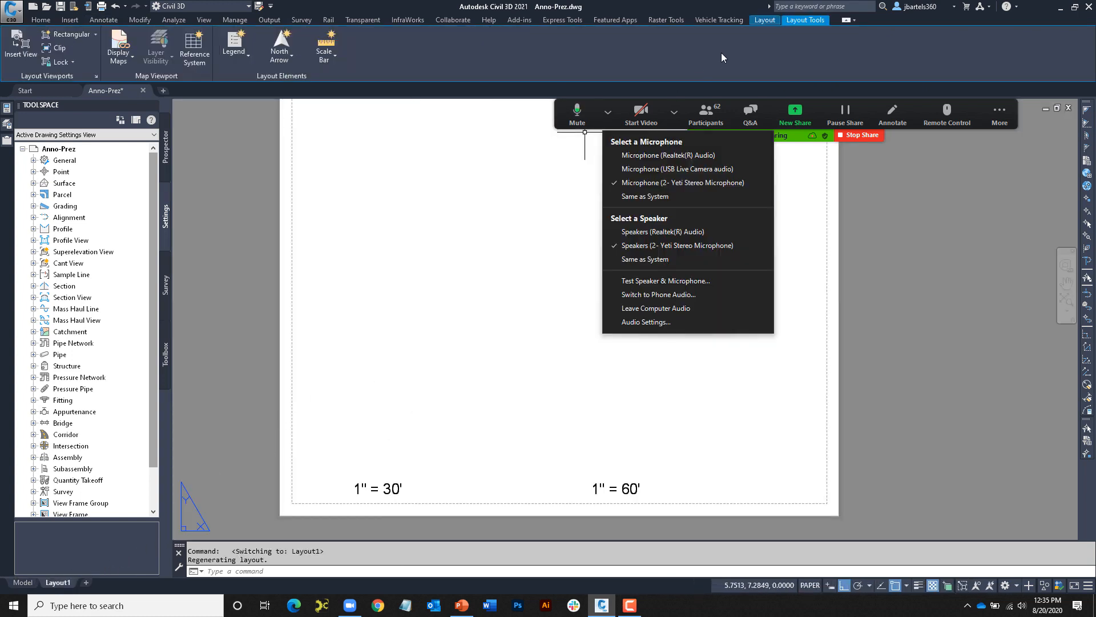
pyautogui.click(765, 19)
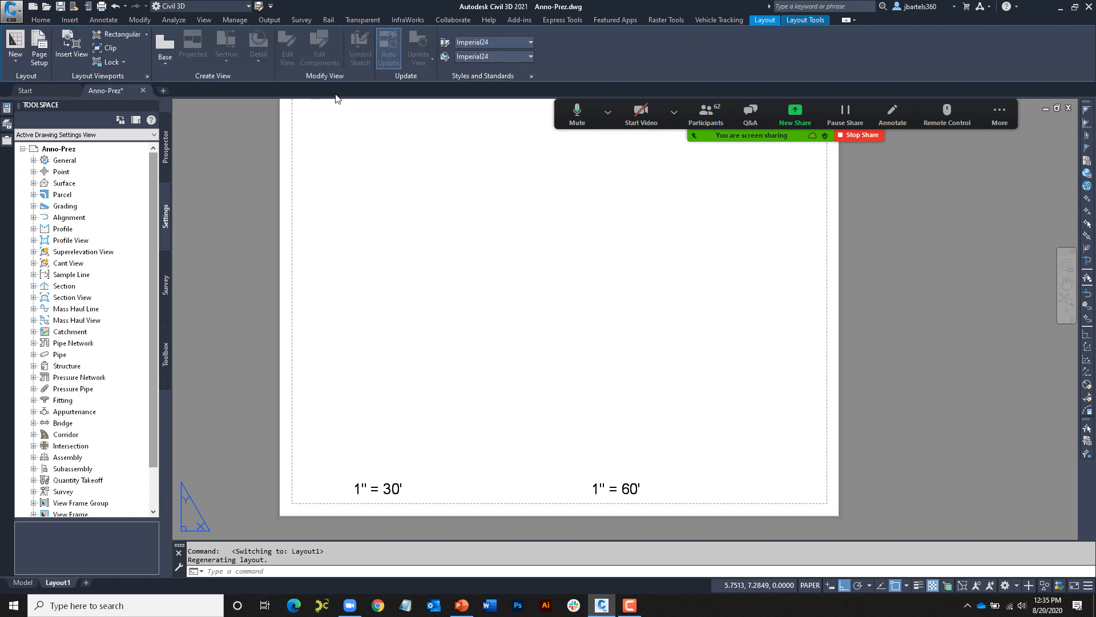
pyautogui.click(121, 34)
pyautogui.click(318, 473)
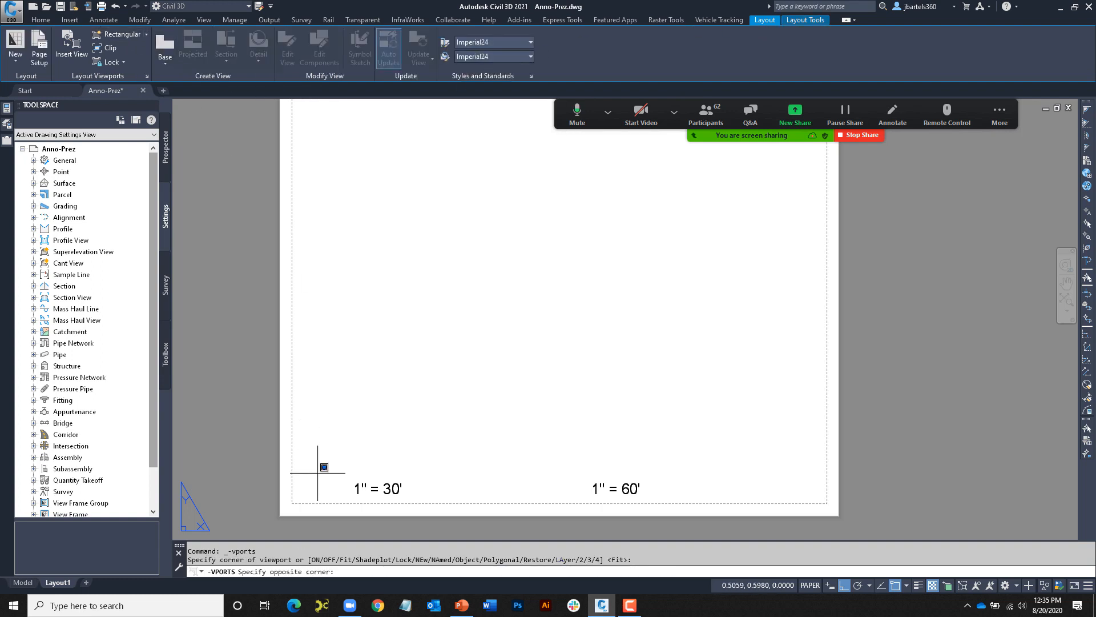
pyautogui.click(495, 270)
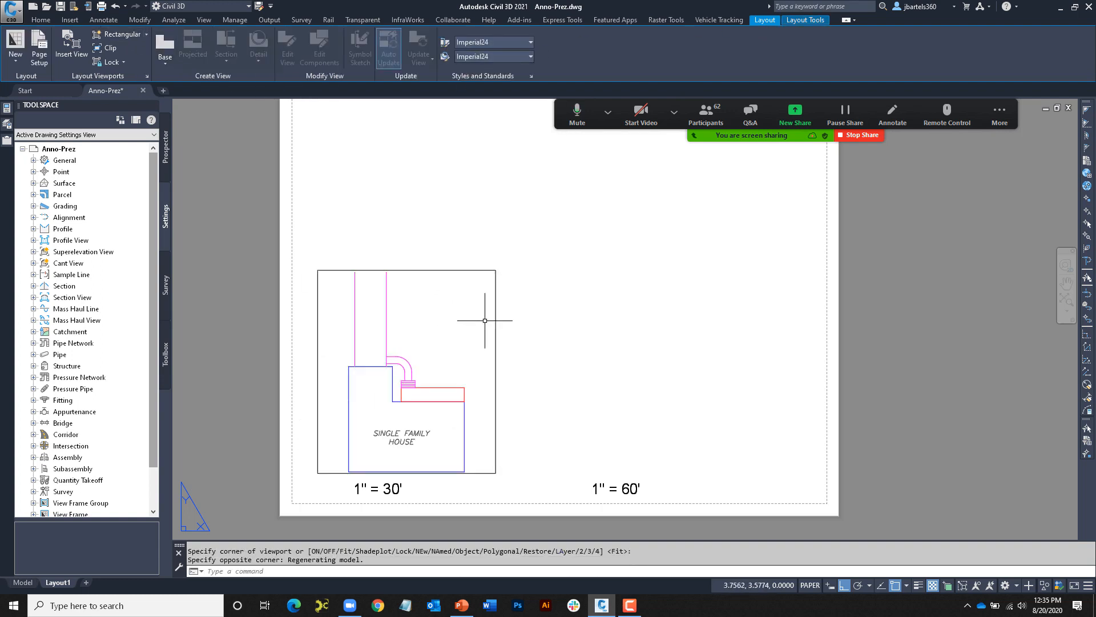
# Set the new viewport's scale to 1" = 30' and regenerate all viewports
pyautogui.click(509, 302)
pyautogui.click(468, 320)
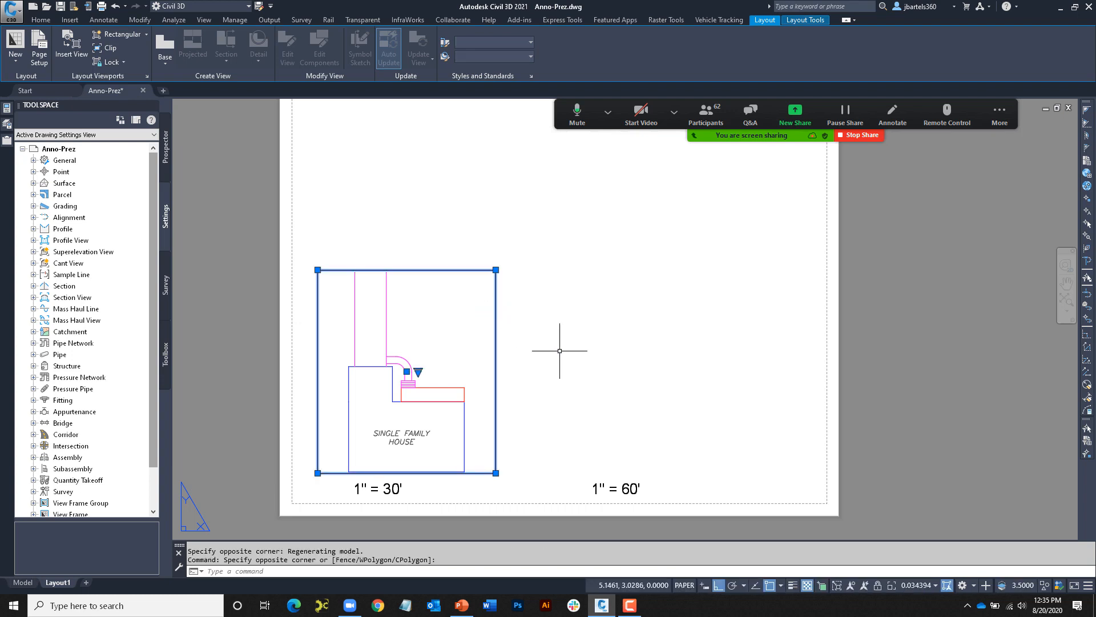
pyautogui.click(918, 591)
pyautogui.click(918, 398)
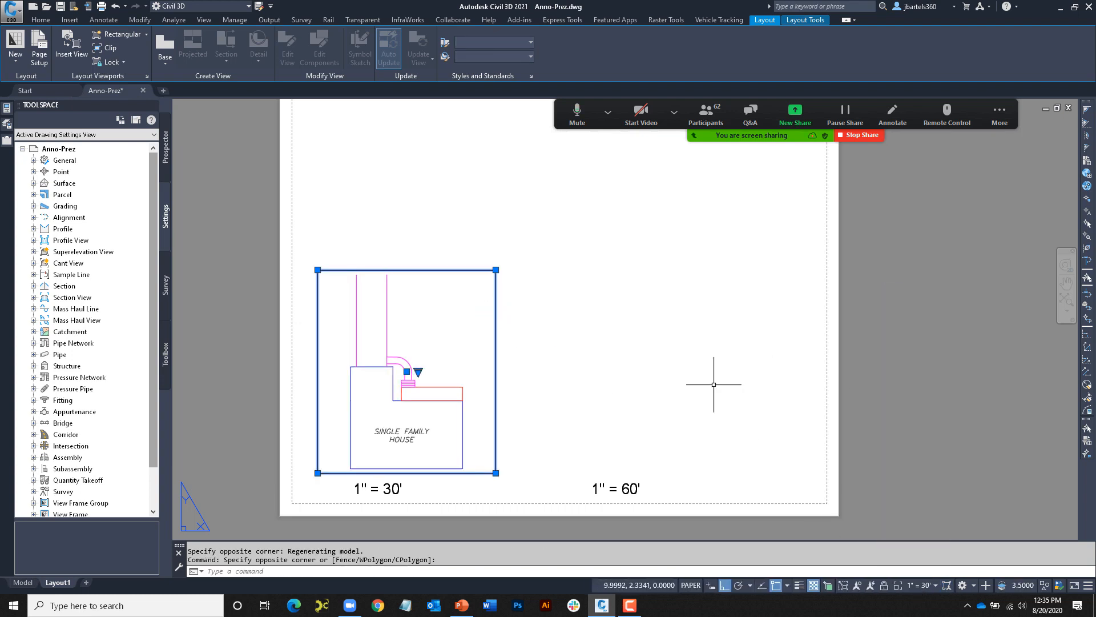
pyautogui.press('Escape')
pyautogui.press('Escape')
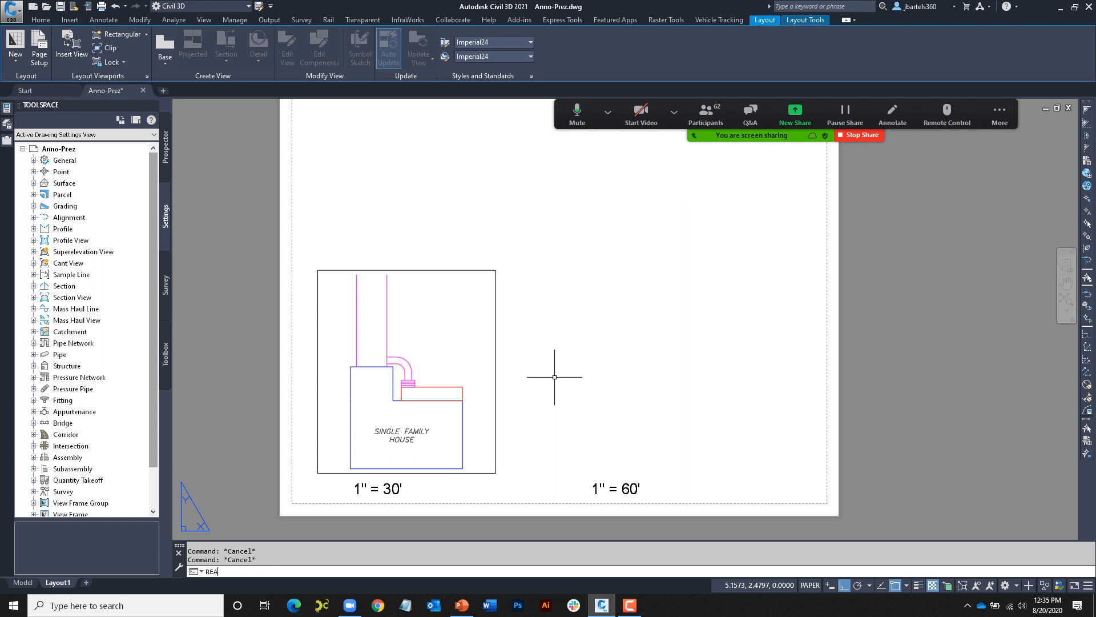
pyautogui.write('REA')
pyautogui.press('Return')
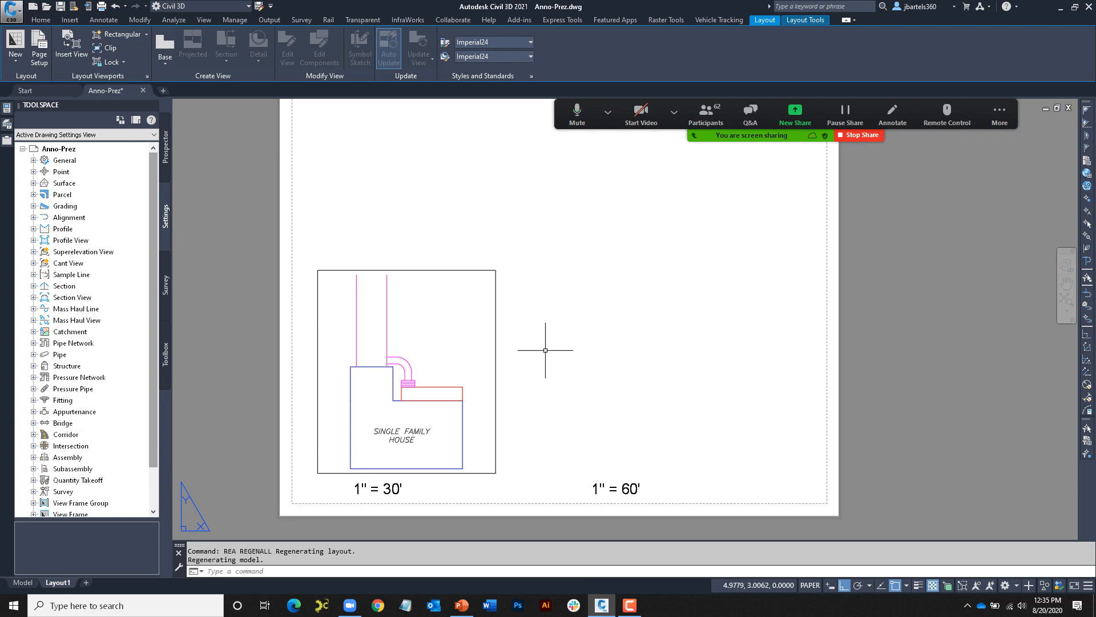
# Copy the 1" = 30' viewport horizontally to the space above the 1" = 60' caption
pyautogui.press('Return')
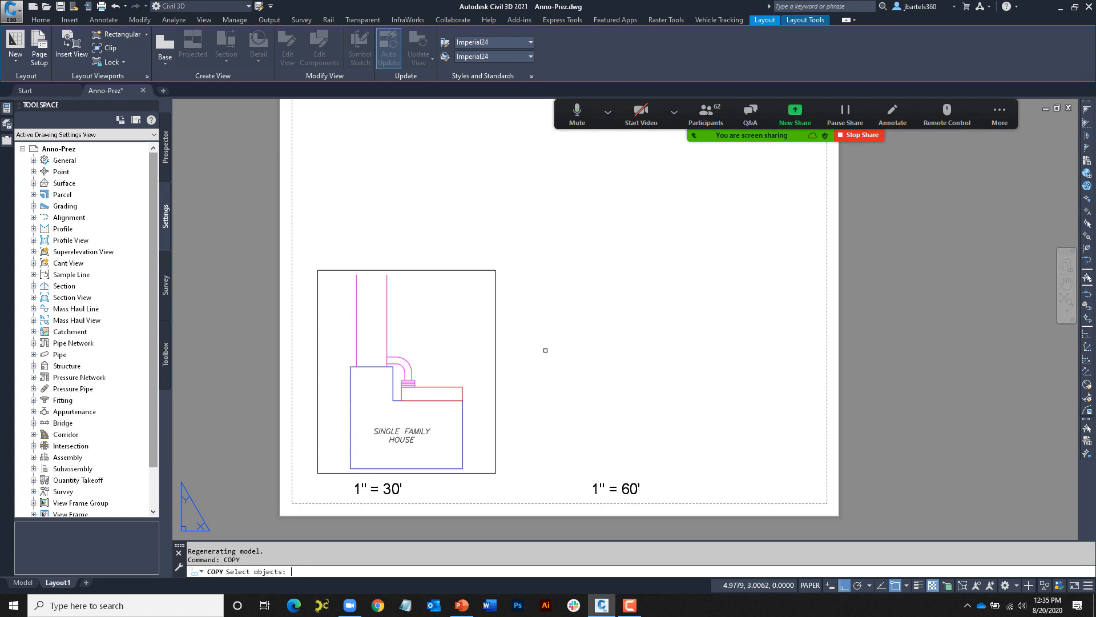
pyautogui.click(506, 252)
pyautogui.click(476, 279)
pyautogui.press('Return')
pyautogui.click(469, 289)
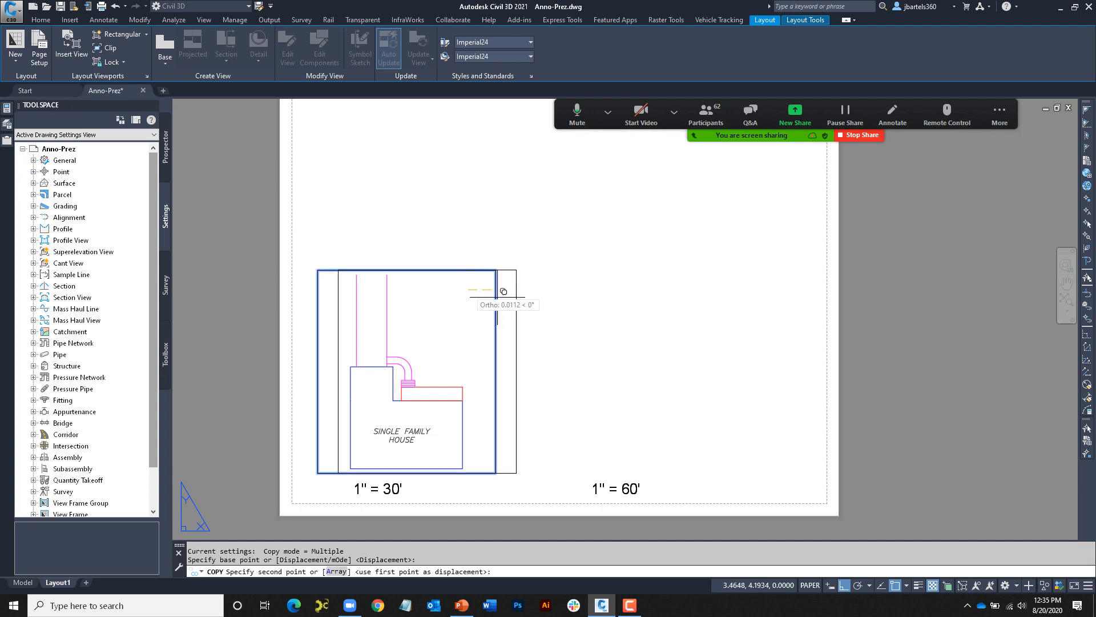
pyautogui.click(687, 311)
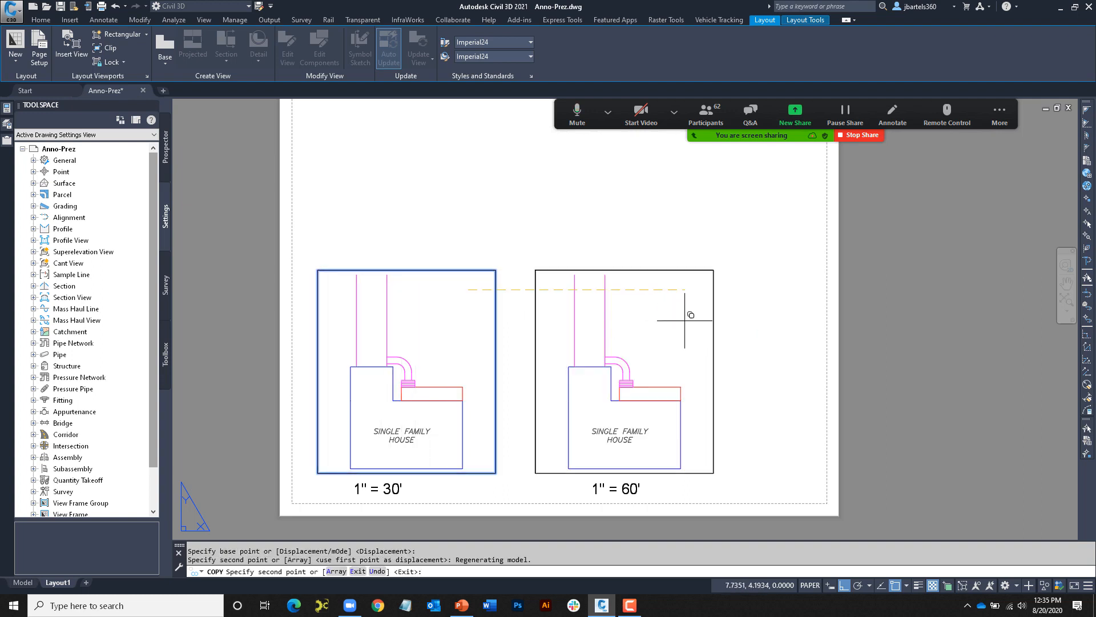
pyautogui.press('Escape')
# Set the copied viewport's scale to 1" = 60' and regenerate all viewports
pyautogui.click(724, 299)
pyautogui.click(709, 367)
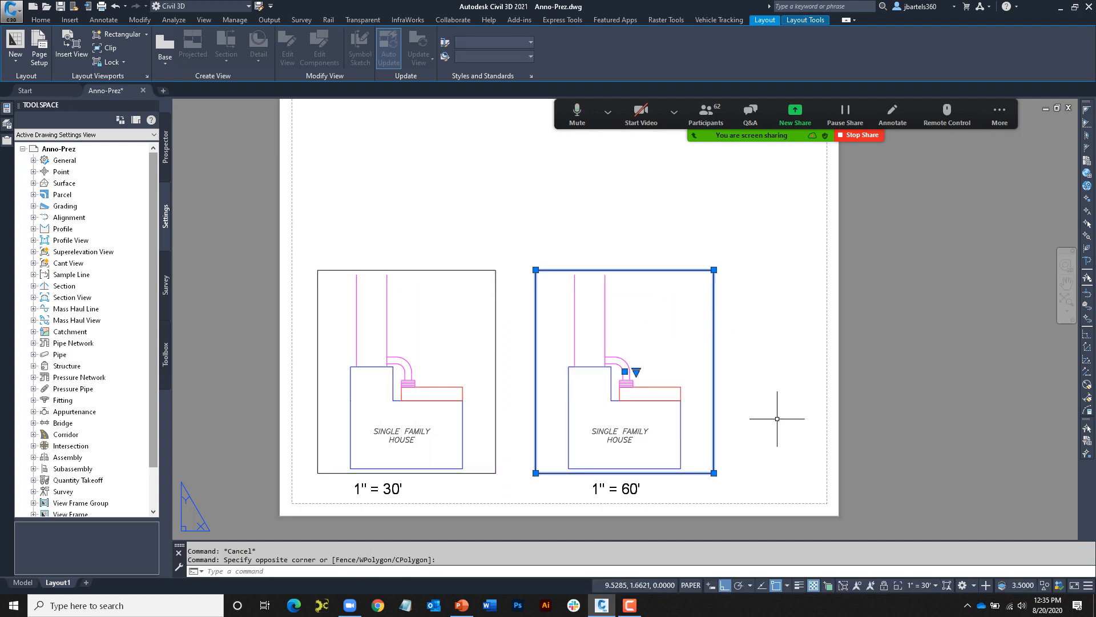
pyautogui.click(927, 584)
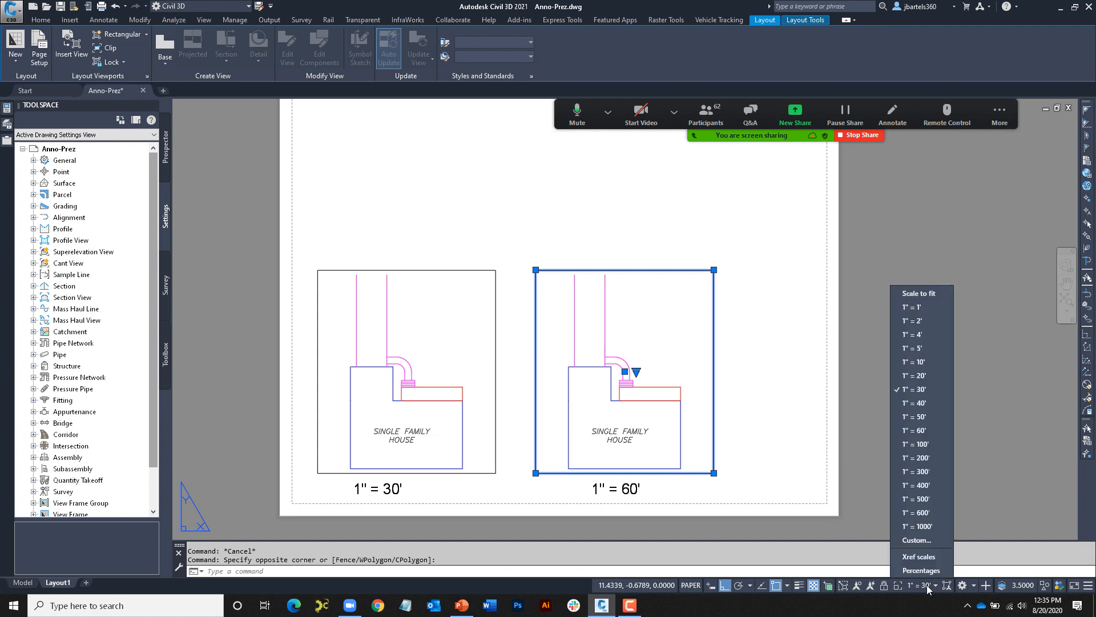
pyautogui.click(932, 430)
pyautogui.press('Escape')
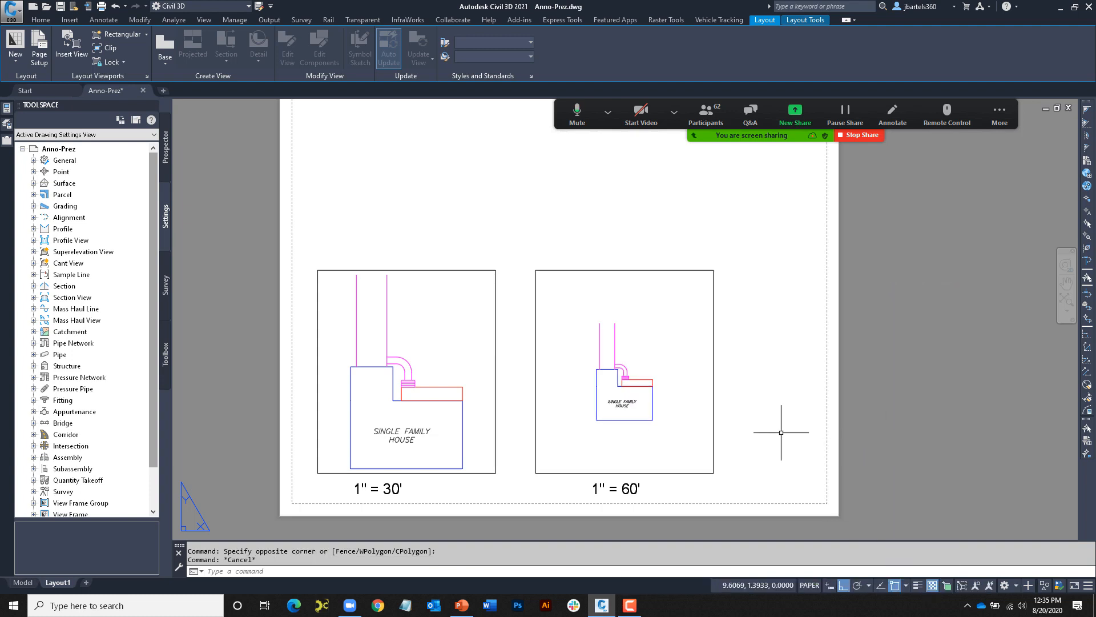
pyautogui.write('REA')
pyautogui.press('Return')
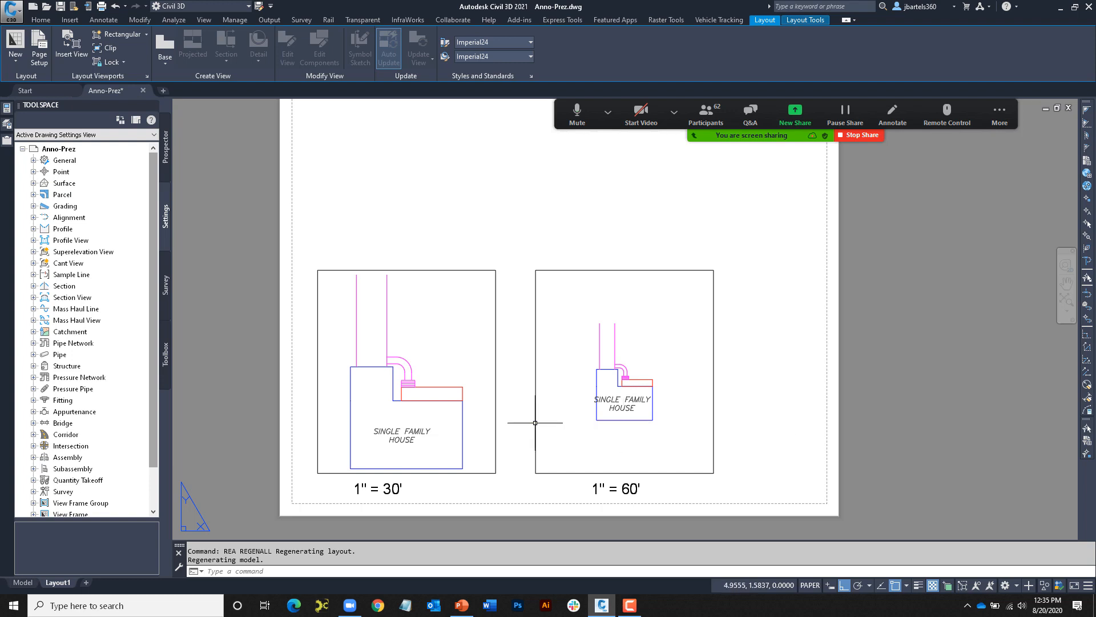
# Try to move the SINGLE FAMILY HOUSE label from inside the 1" = 60' viewport with object snap off, and return to paper space
pyautogui.scroll(2, 516, 425)
pyautogui.moveTo(516, 425); pyautogui.dragTo(533, 388, button='middle')
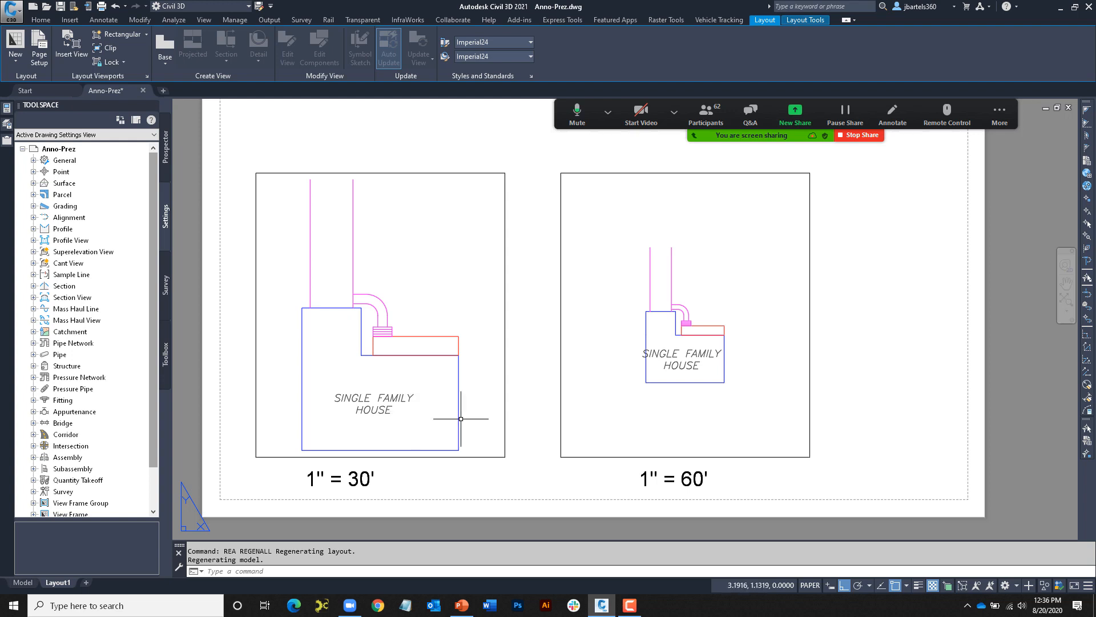
pyautogui.doubleClick(677, 383)
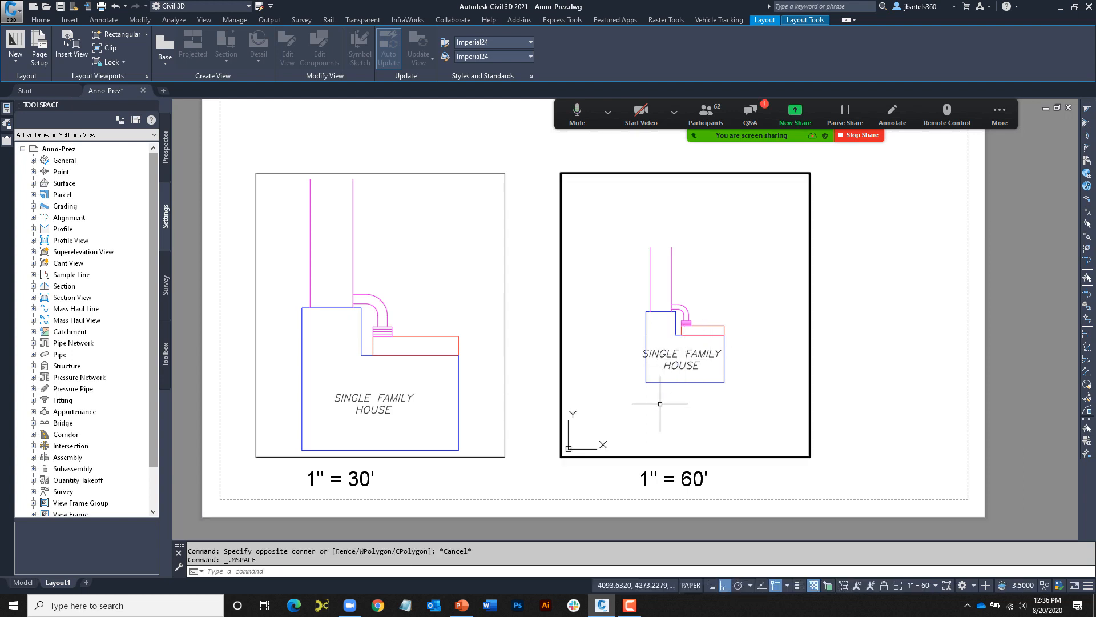
pyautogui.click(672, 362)
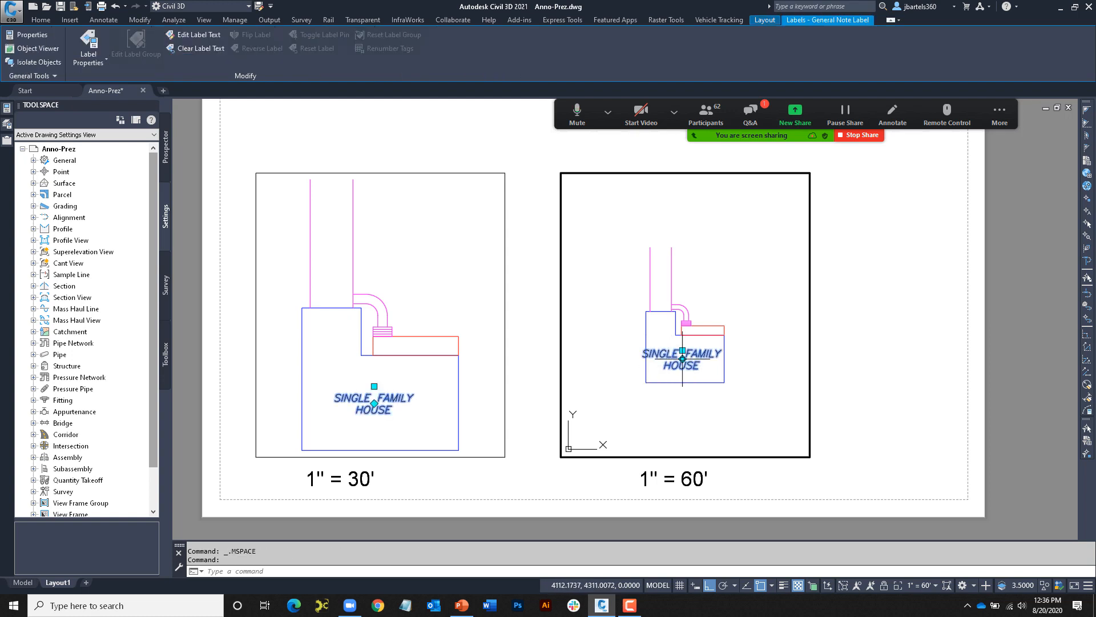
pyautogui.click(682, 359)
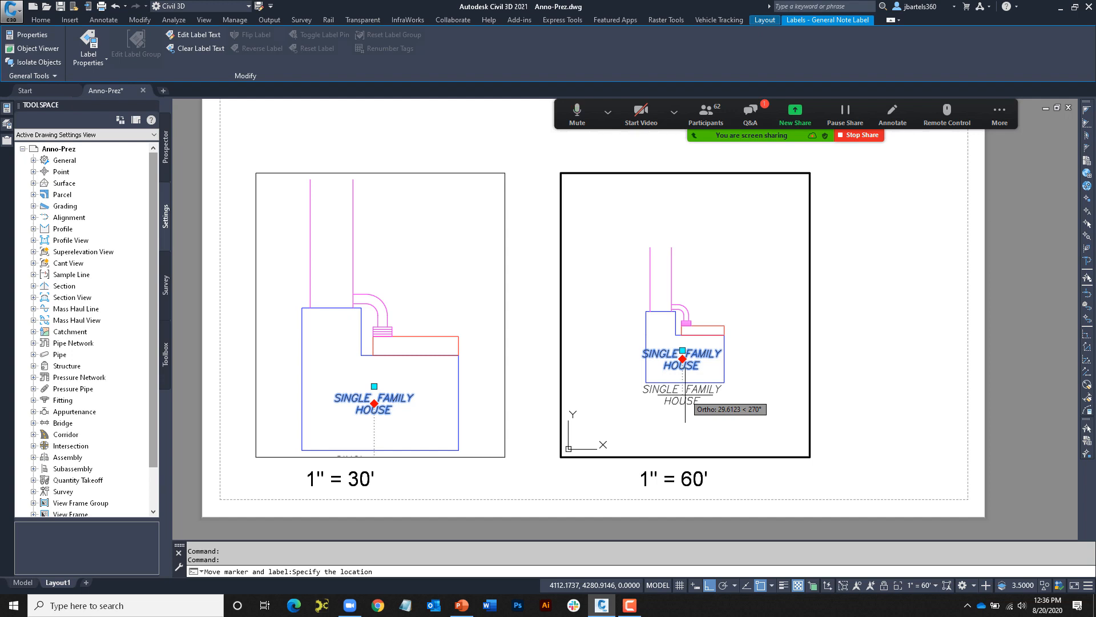
pyautogui.press('F3')
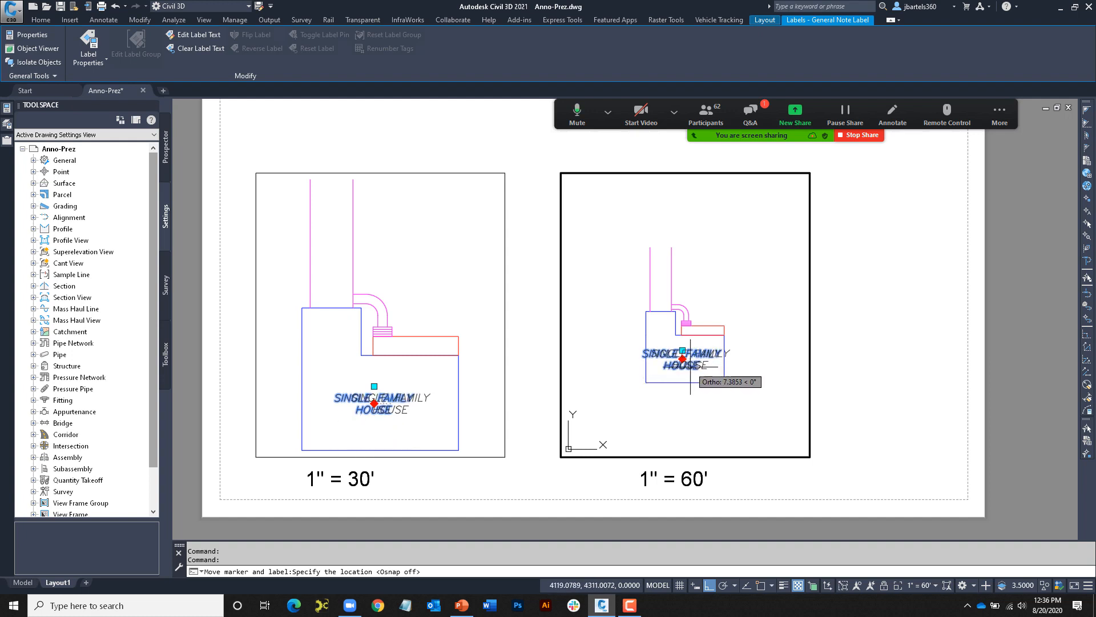
pyautogui.press('Escape')
pyautogui.press('Escape')
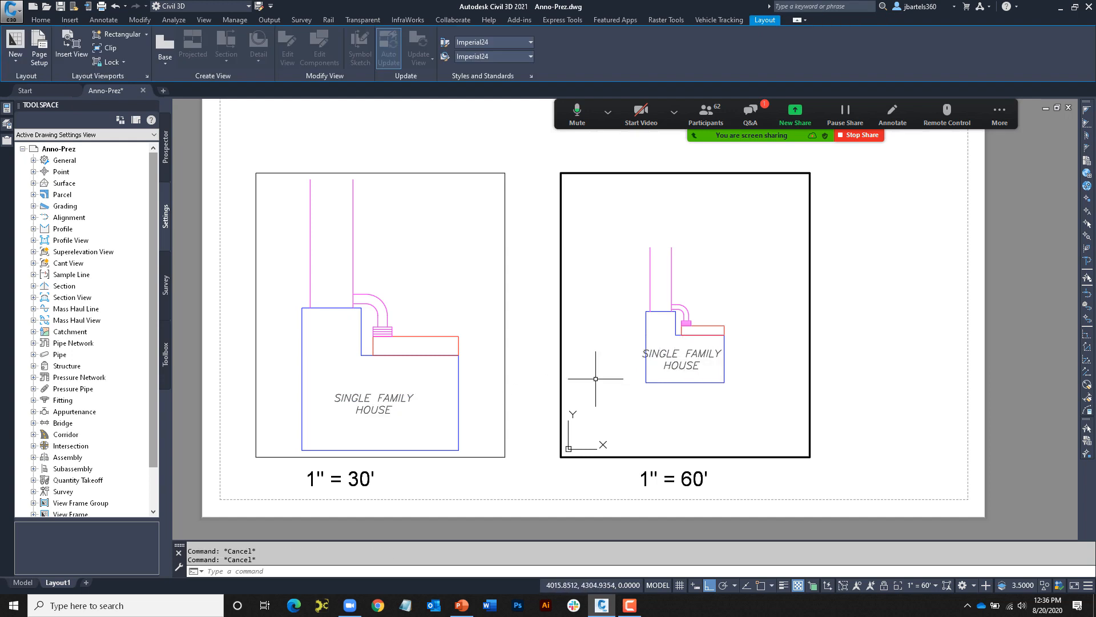
pyautogui.doubleClick(838, 368)
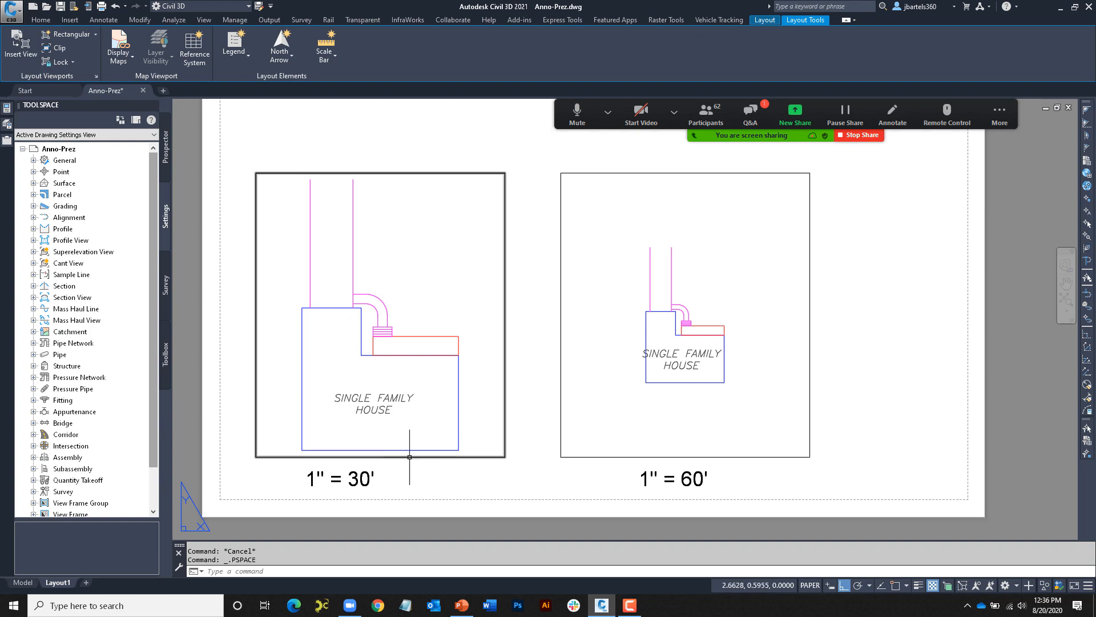
# Delete the SINGLE FAMILY HOUSE general note label from the house in model space
pyautogui.click(23, 583)
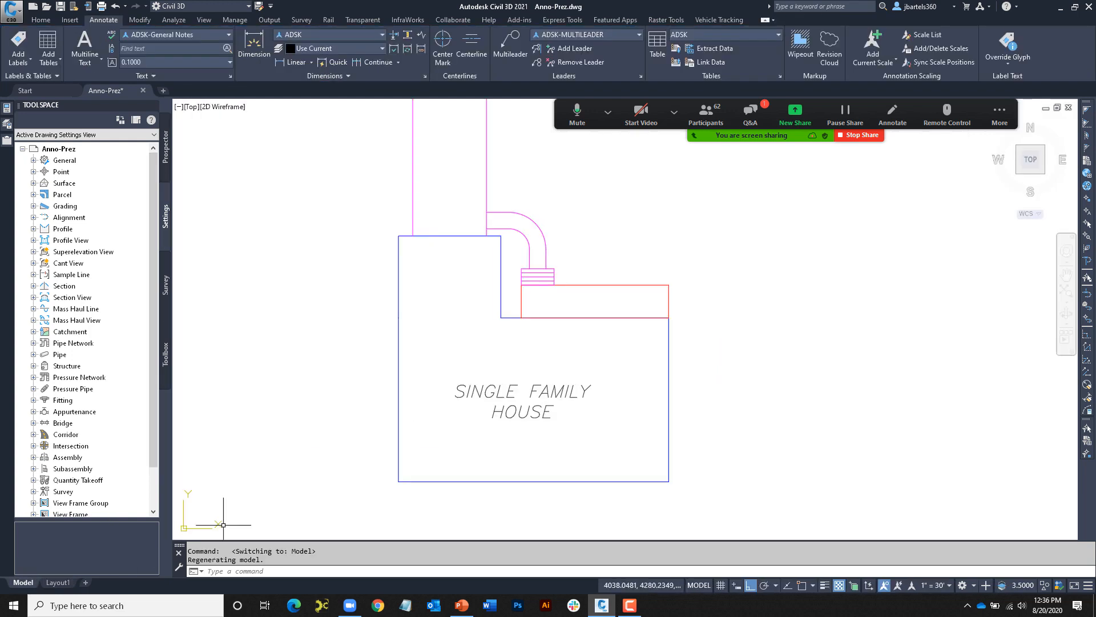
pyautogui.click(543, 366)
pyautogui.click(503, 404)
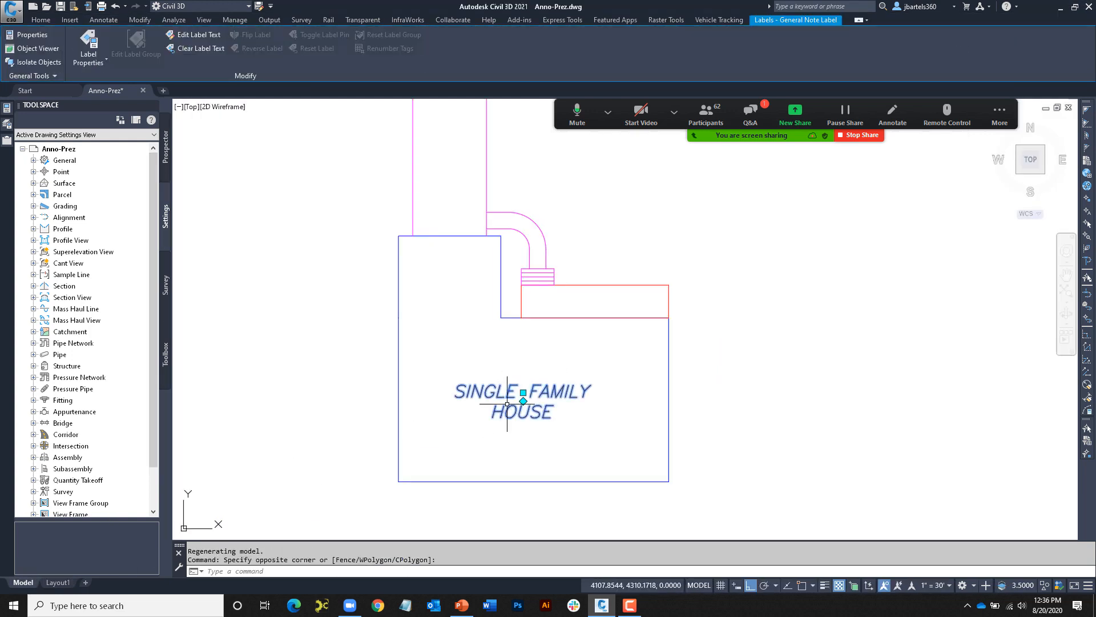
pyautogui.press('Delete')
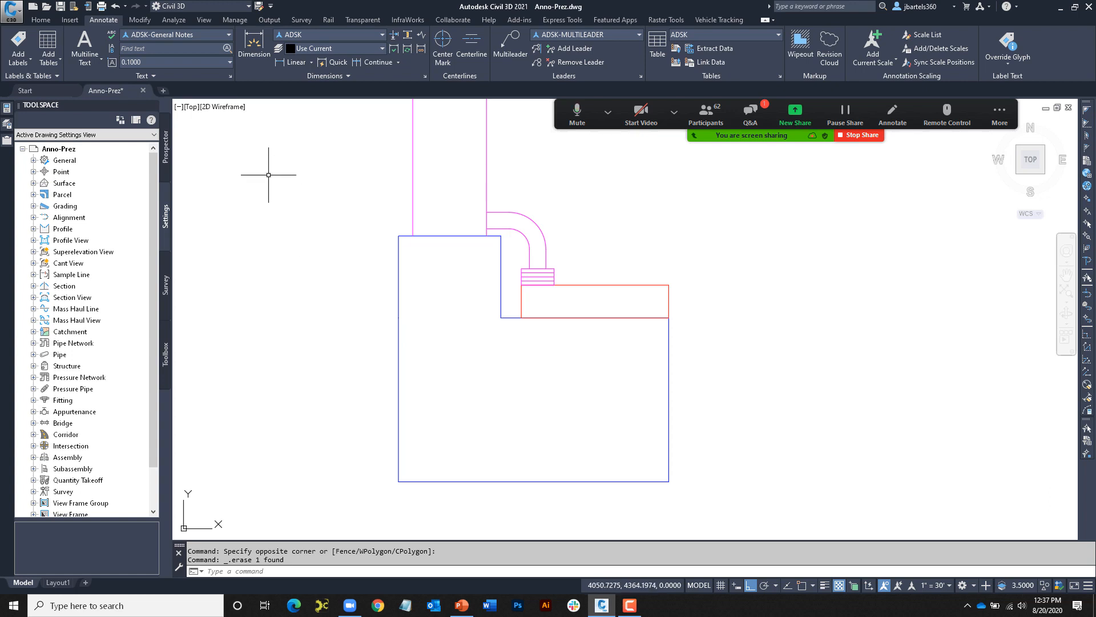
# Examine how the Annotative option affects the height setting of the ADSK-General Notes text style, without saving changes
pyautogui.click(230, 76)
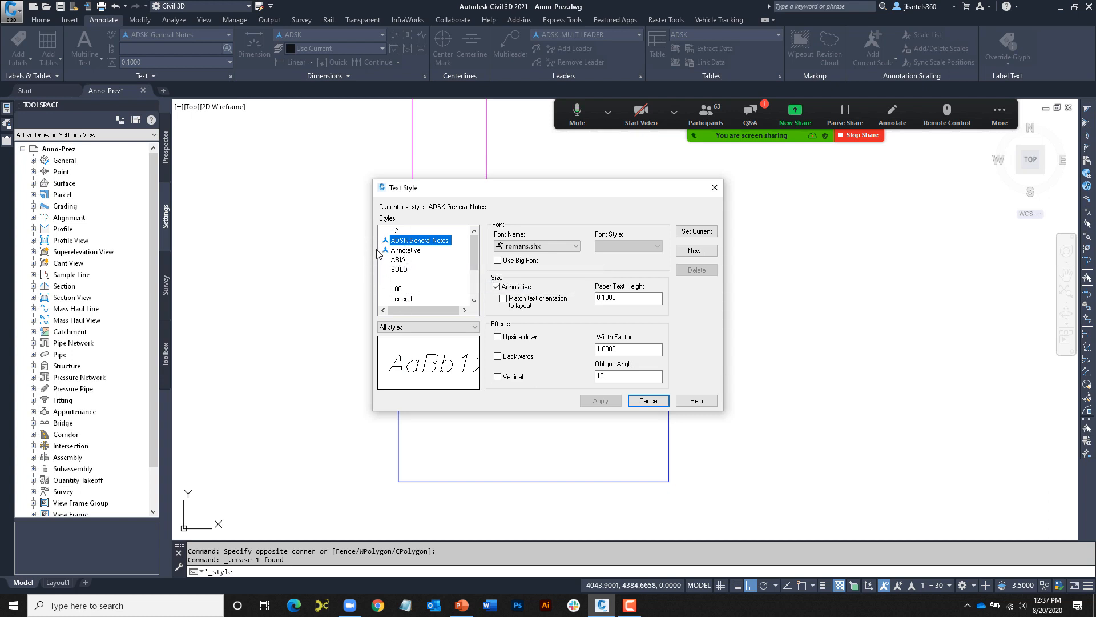
pyautogui.click(497, 287)
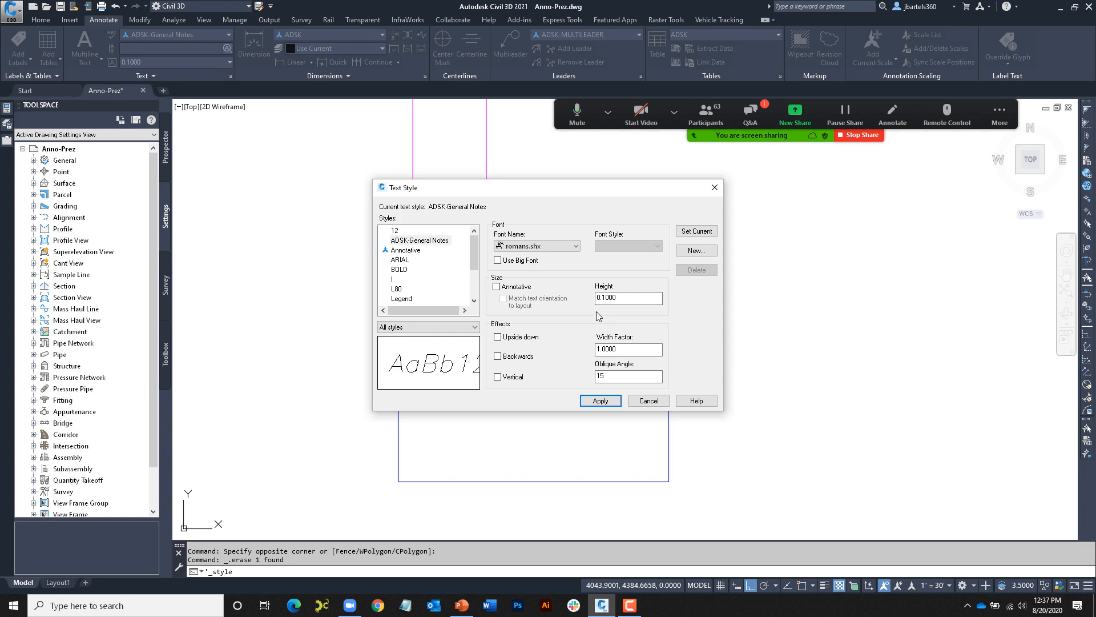
pyautogui.click(497, 287)
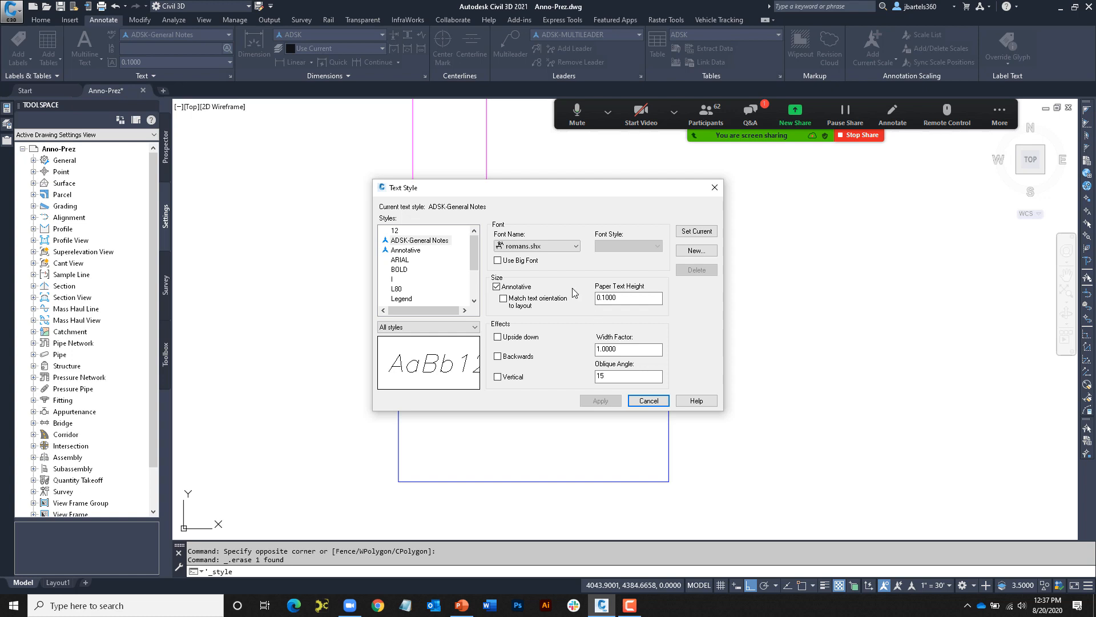
pyautogui.click(648, 401)
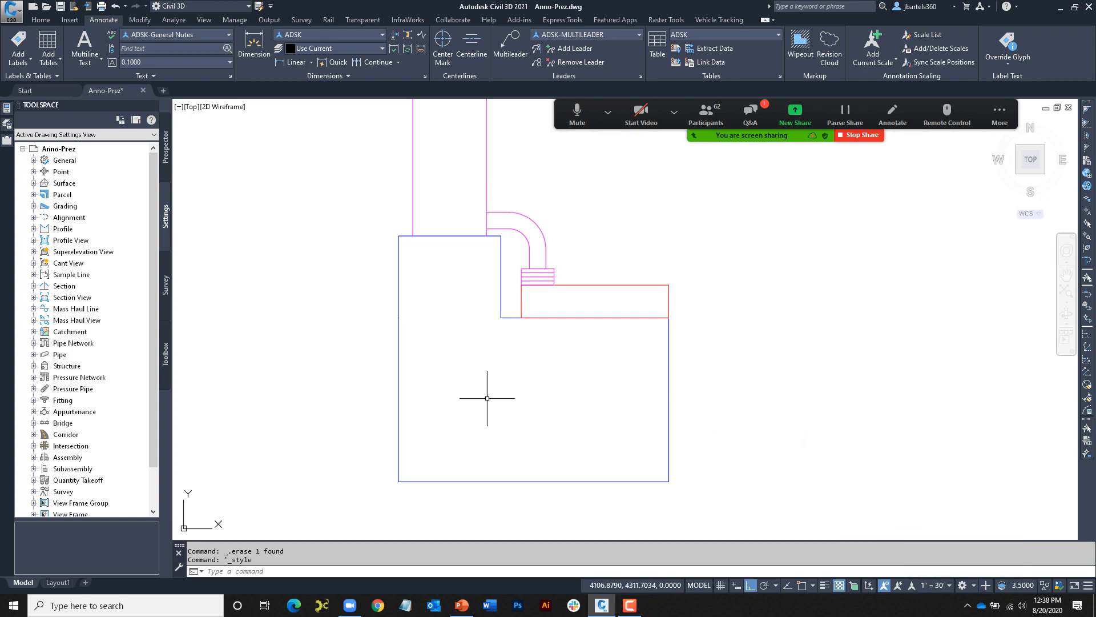
# Create annotative multiline text inside the house outline reading SINGLE FAMILY on the first line and HOUSE on the second
pyautogui.click(84, 46)
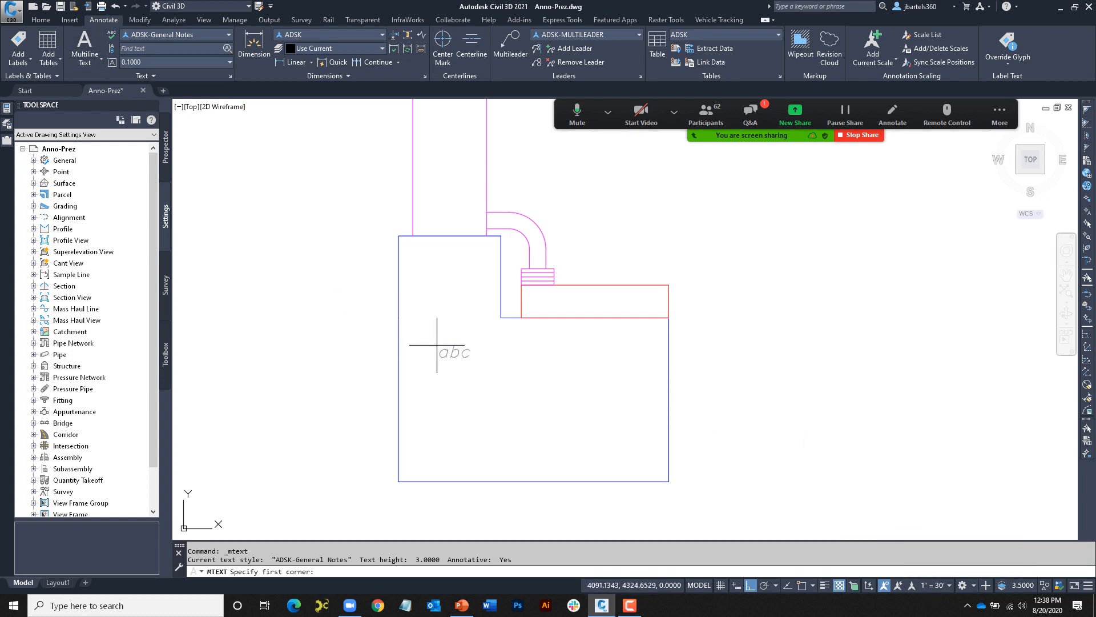
pyautogui.click(454, 346)
pyautogui.click(613, 438)
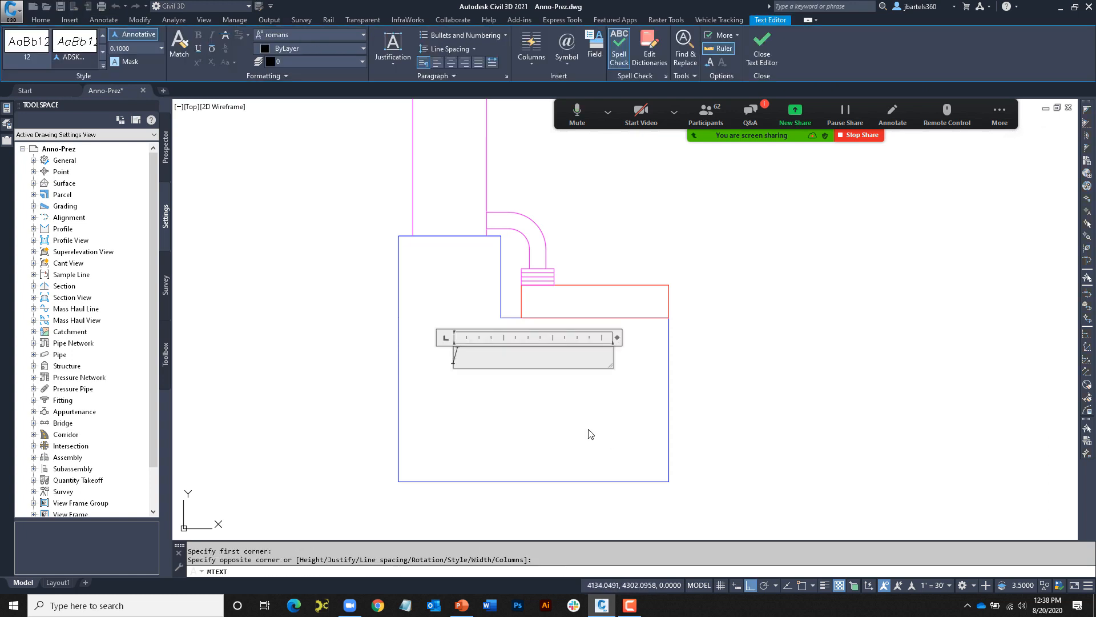
pyautogui.write('SINGLE FAMIL')
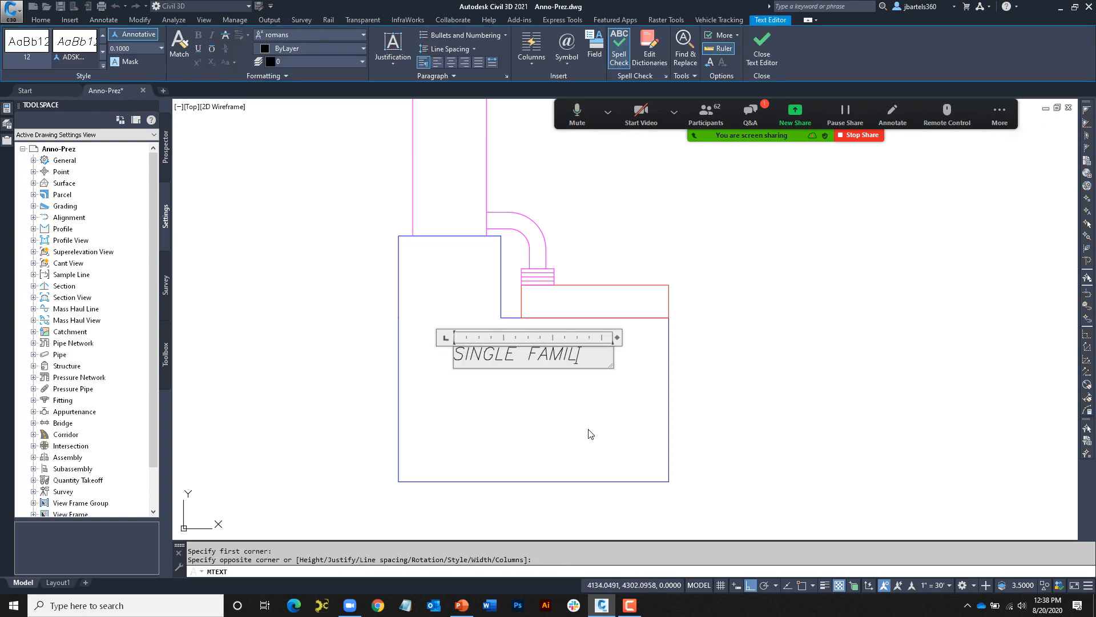
pyautogui.write('Y')
pyautogui.press('Return')
pyautogui.write('HOUSE')
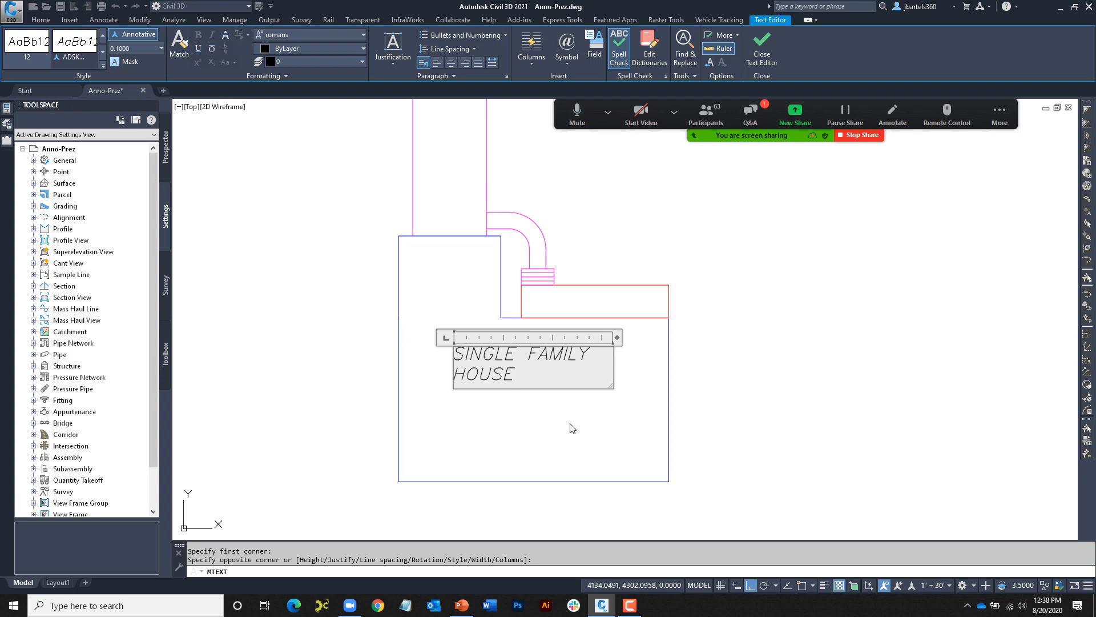
# Center both lines of the text, set its justification to Middle Center MC, and finish editing
pyautogui.moveTo(516, 379); pyautogui.dragTo(452, 350)
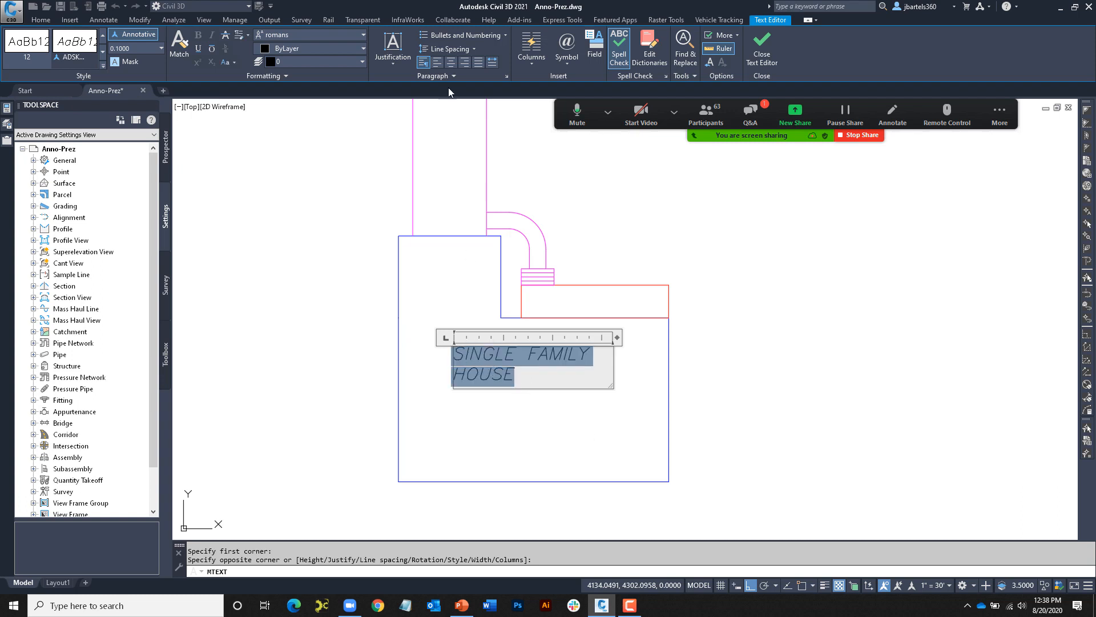
pyautogui.click(450, 62)
pyautogui.click(394, 57)
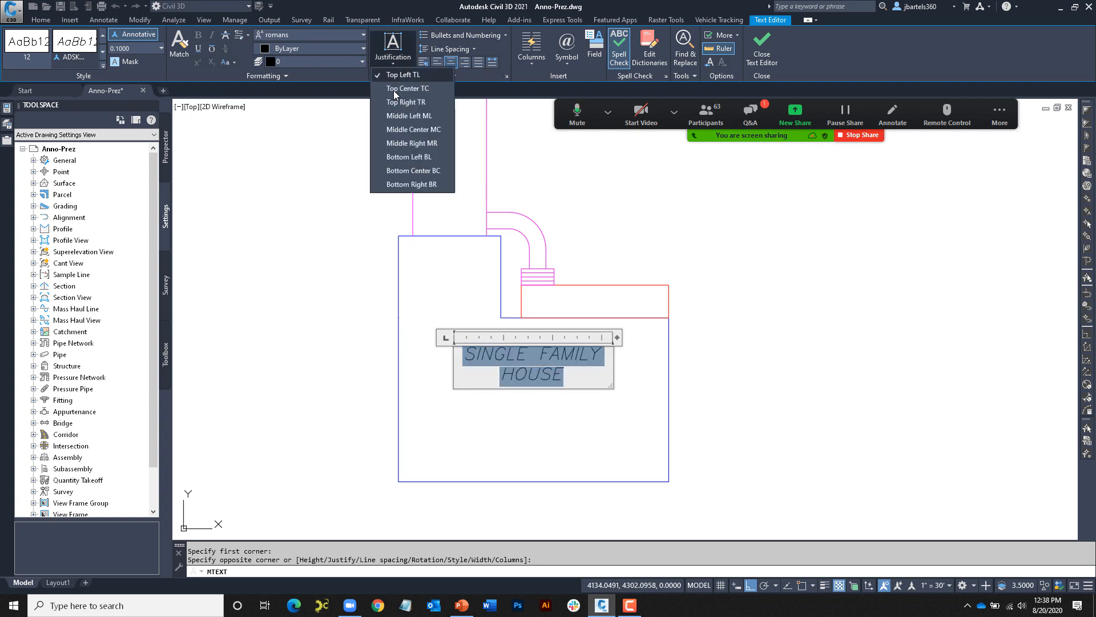
pyautogui.click(412, 130)
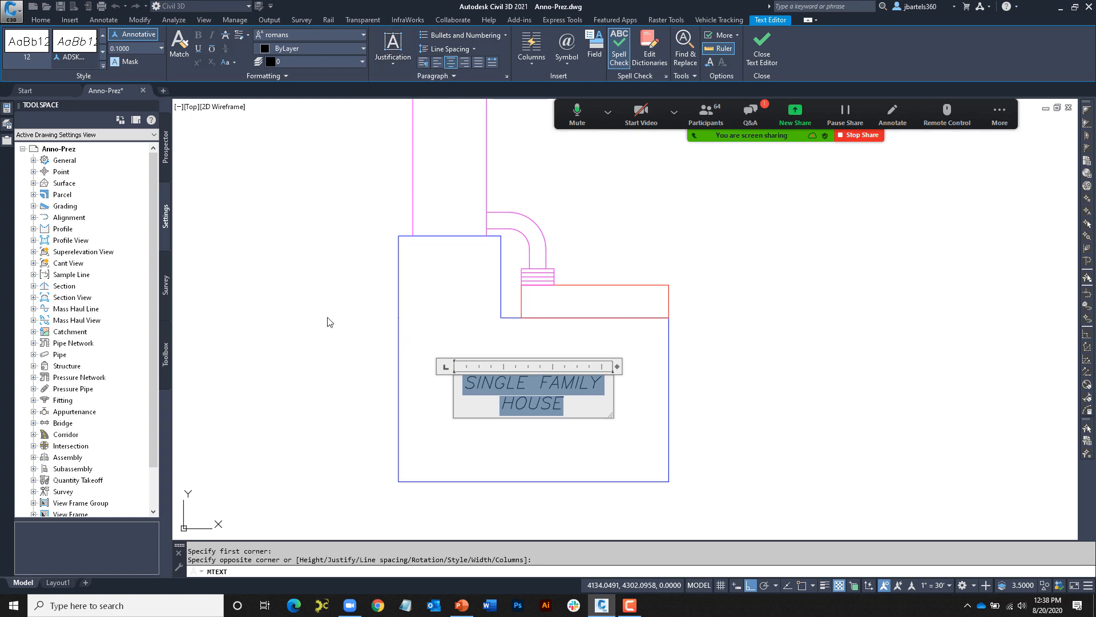
pyautogui.press('Escape')
pyautogui.press('Escape')
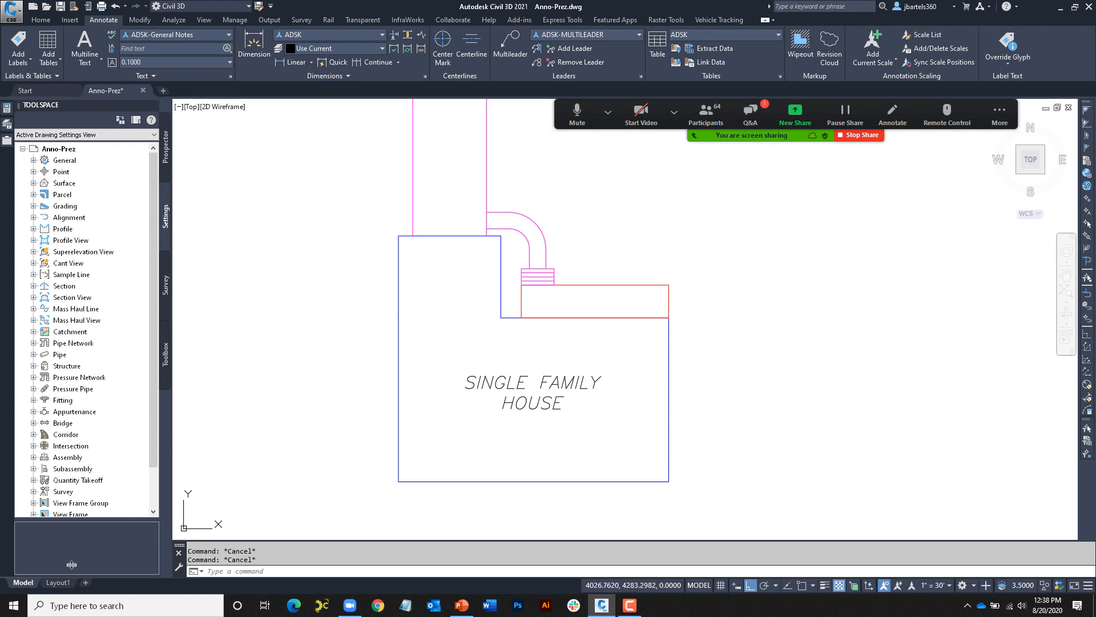
# Check the new text in Layout1's viewports and add the 1" = 60' annotative scale to it in model space
pyautogui.click(58, 583)
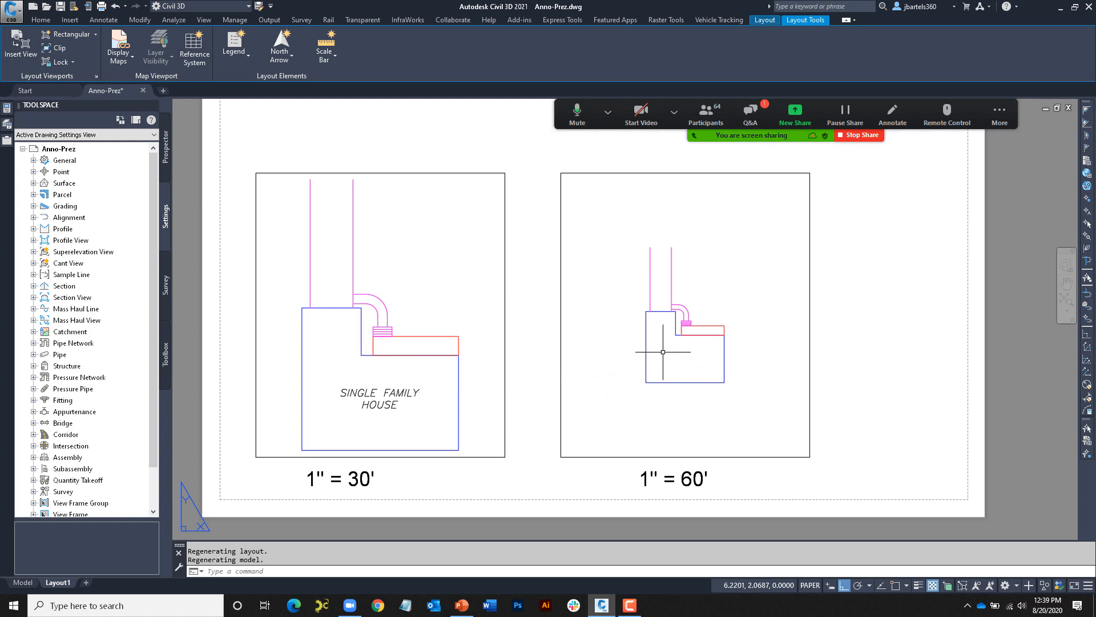
pyautogui.click(23, 582)
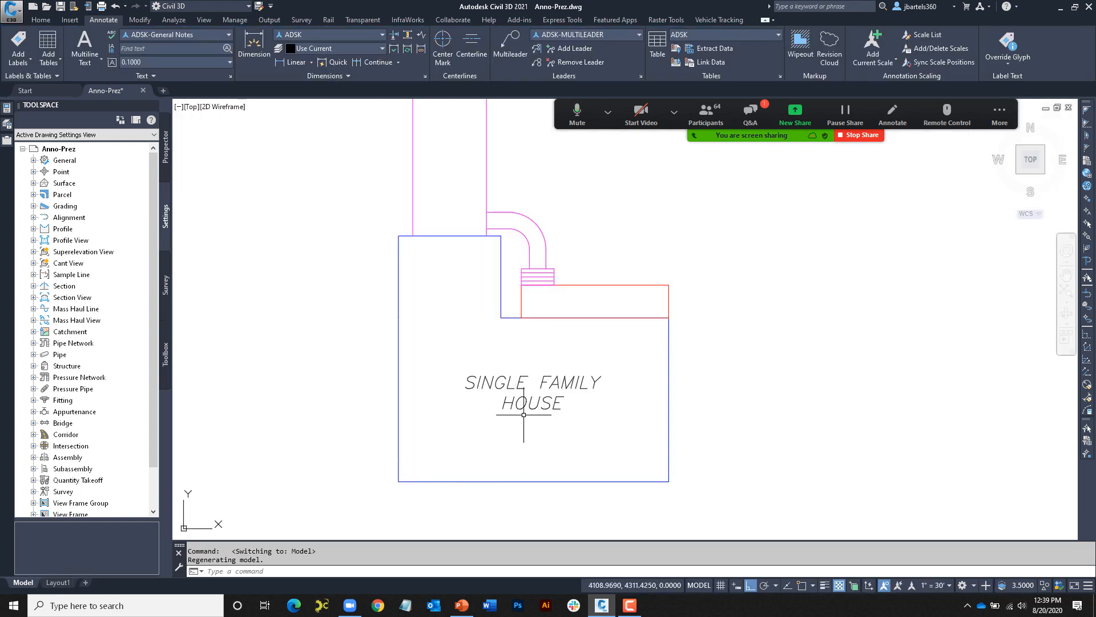
pyautogui.click(518, 380)
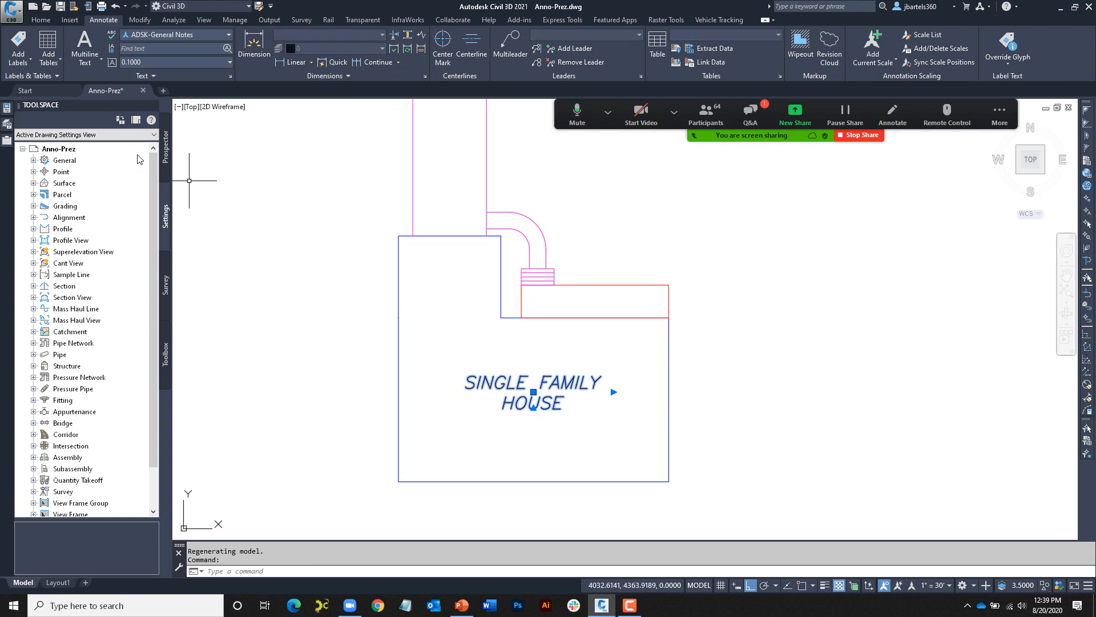
pyautogui.click(8, 108)
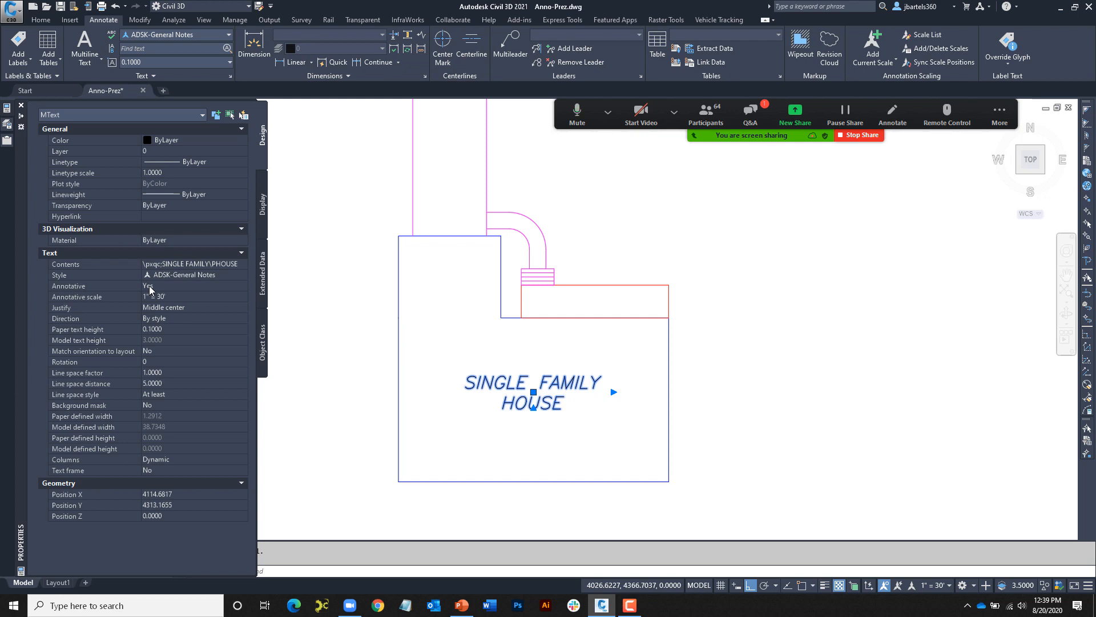
pyautogui.click(172, 297)
pyautogui.click(243, 298)
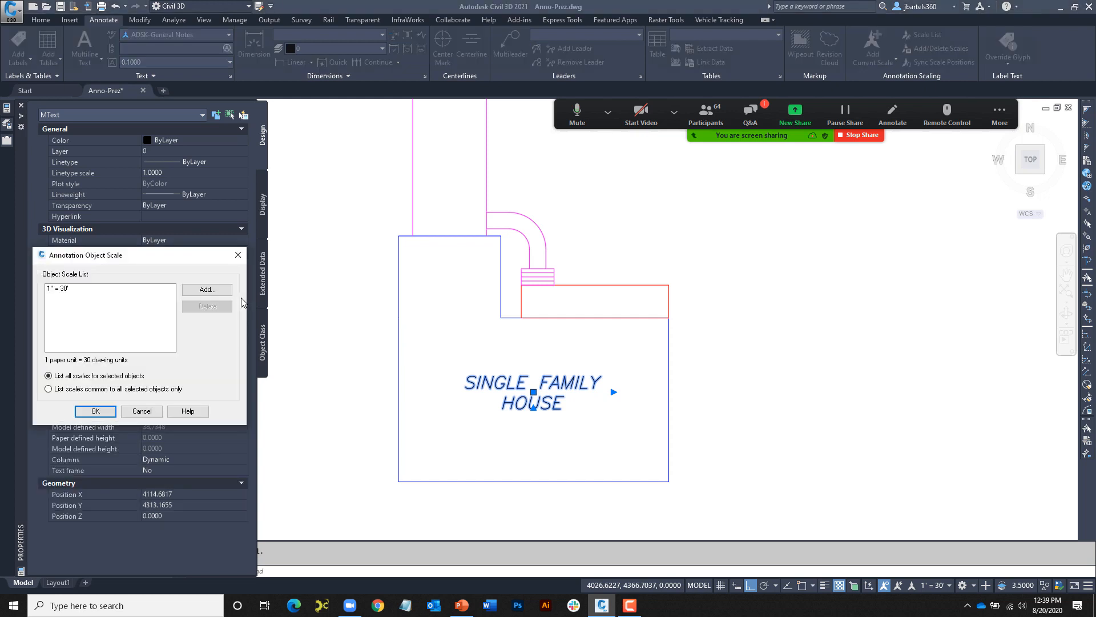
pyautogui.click(207, 290)
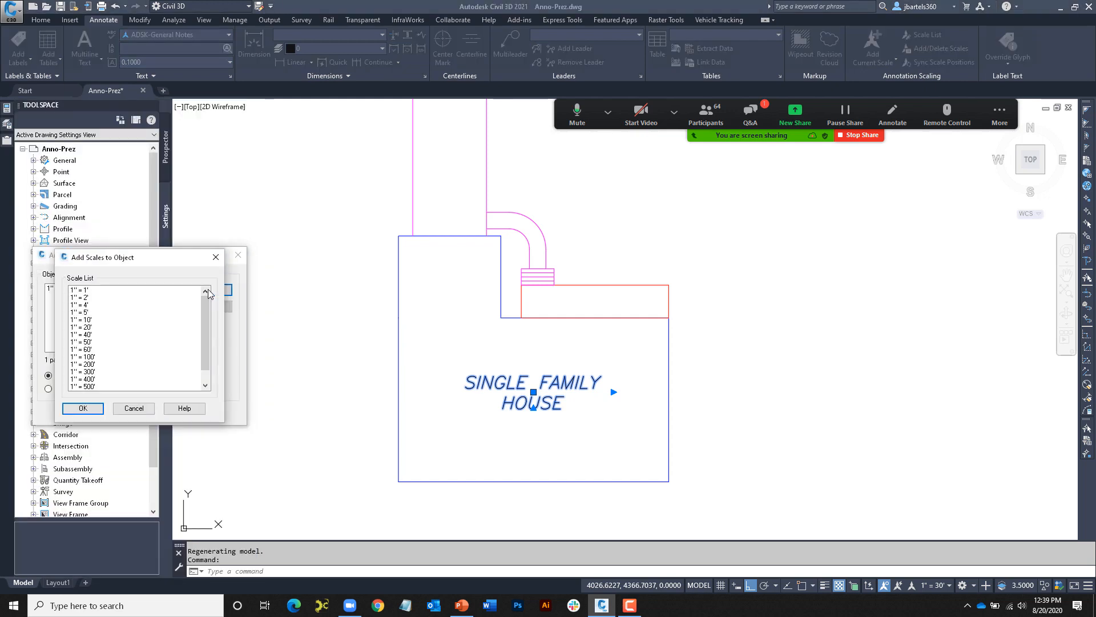
pyautogui.click(88, 350)
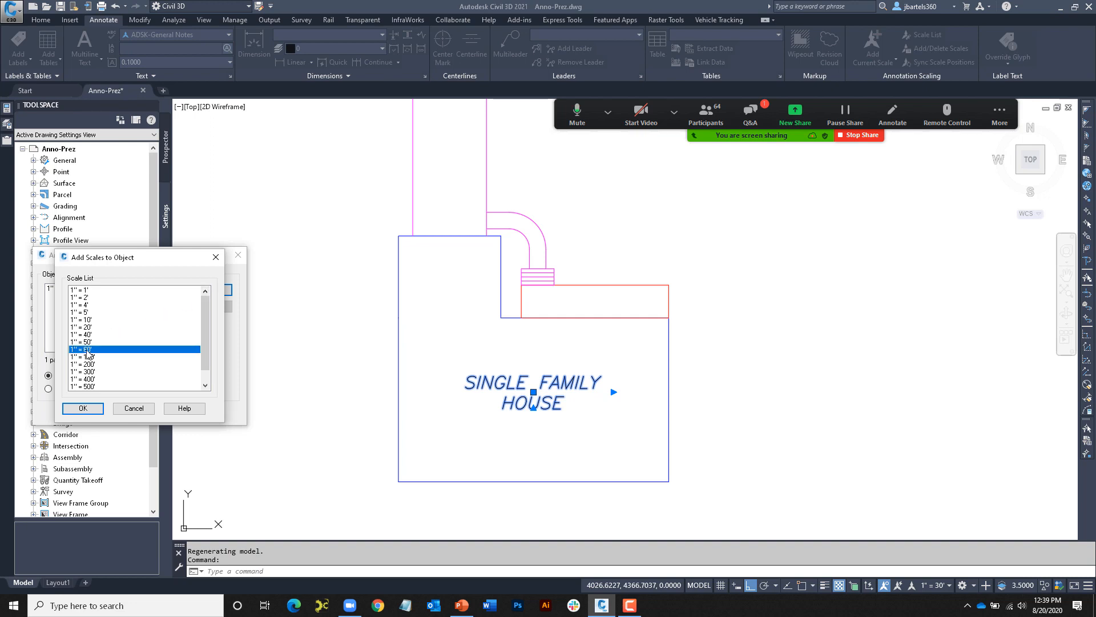
pyautogui.click(86, 408)
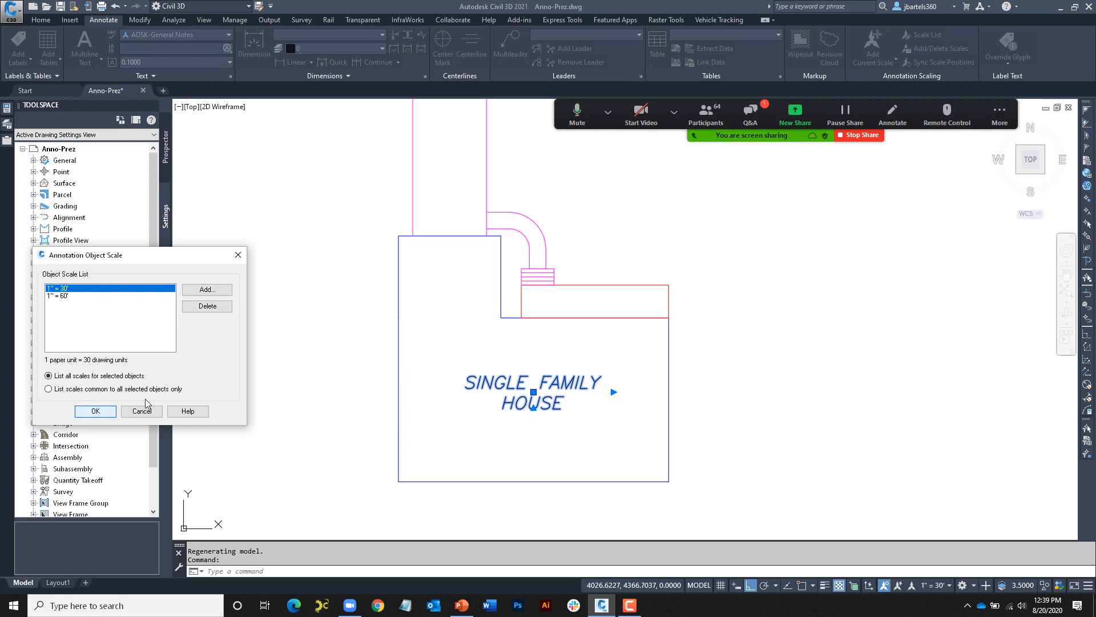
pyautogui.click(96, 411)
pyautogui.press('Escape')
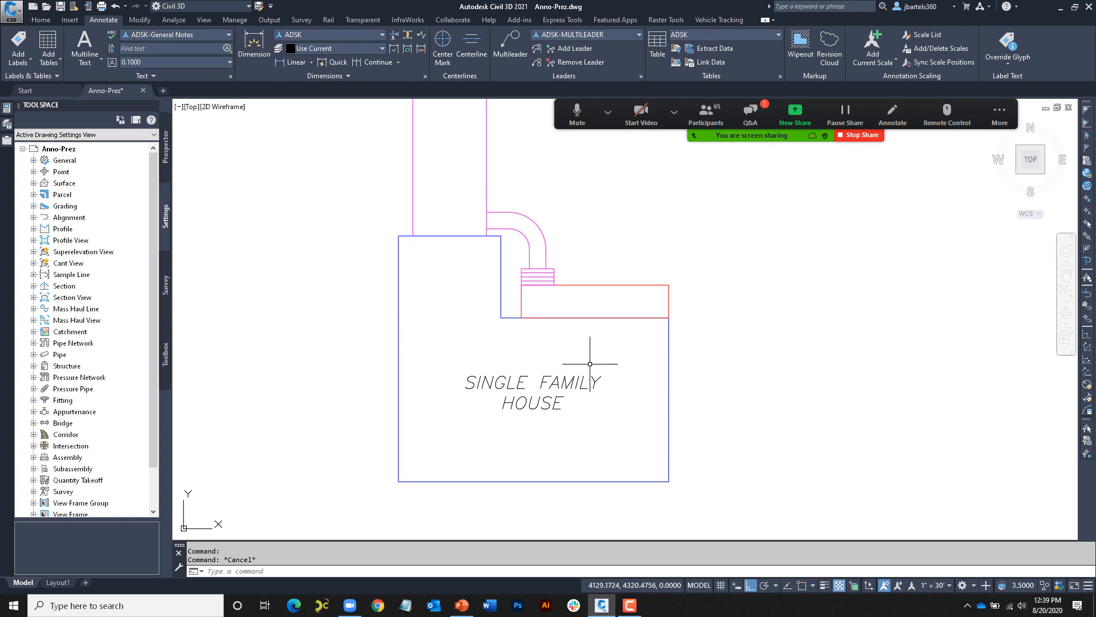
# Inspect the scale representations of the SINGLE FAMILY HOUSE text in model space
pyautogui.click(590, 382)
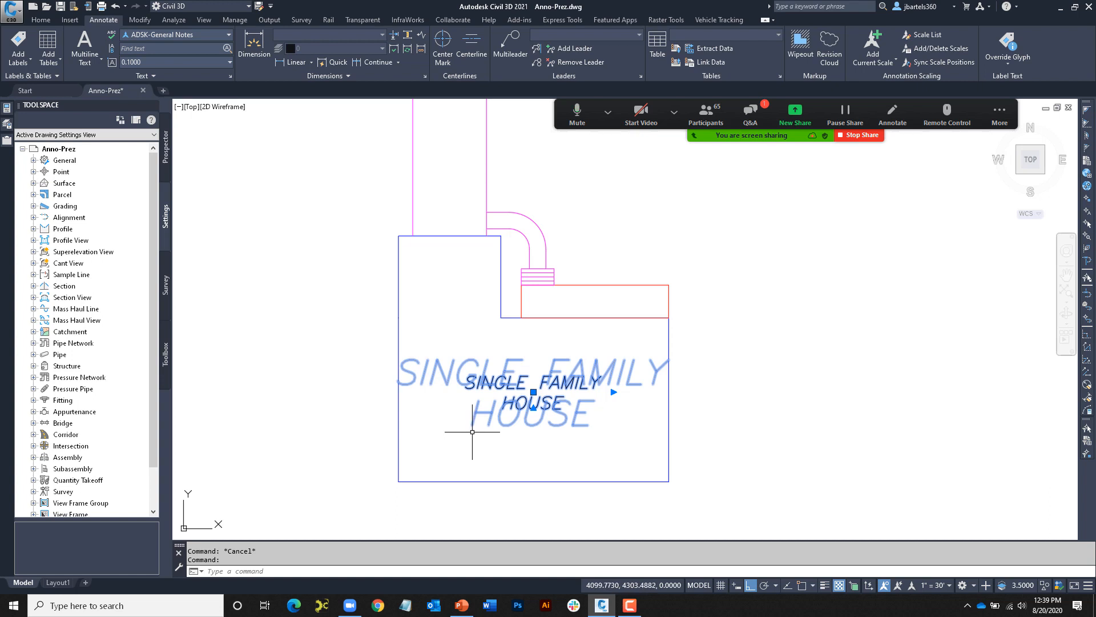
pyautogui.press('Escape')
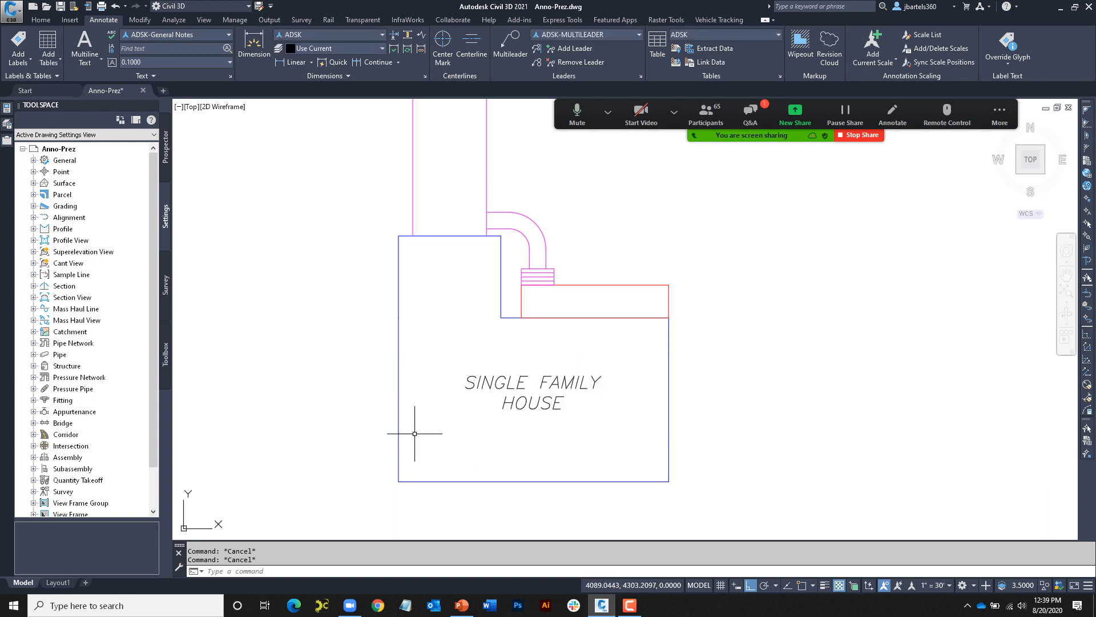
# In Layout1's 1" = 60' viewport, move the SINGLE FAMILY HOUSE text straight down to just below the house outline
pyautogui.click(59, 581)
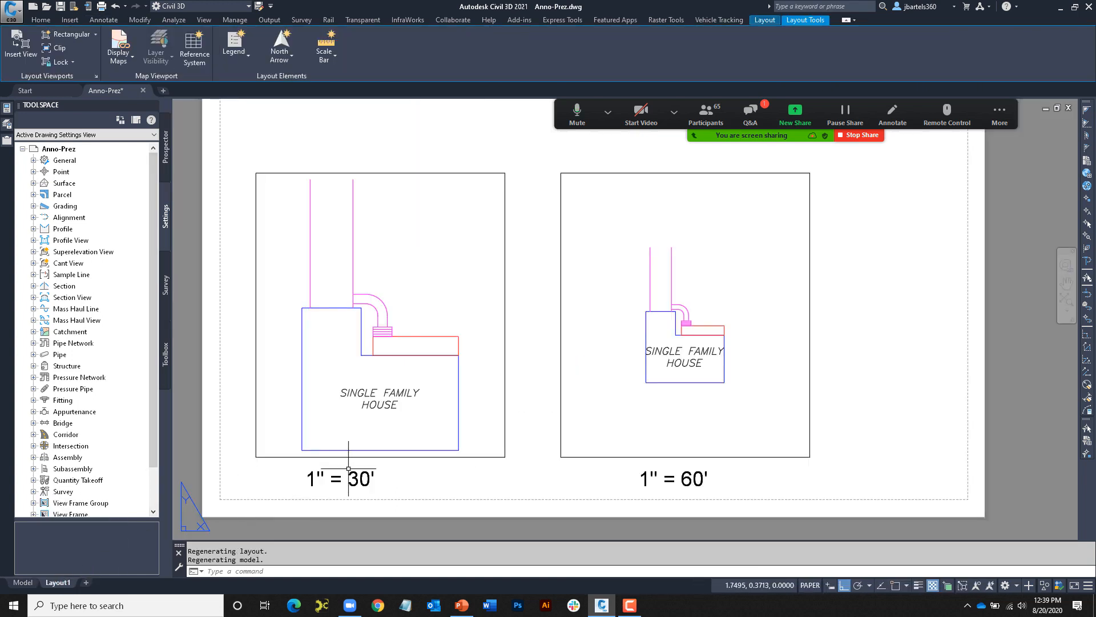
pyautogui.doubleClick(676, 374)
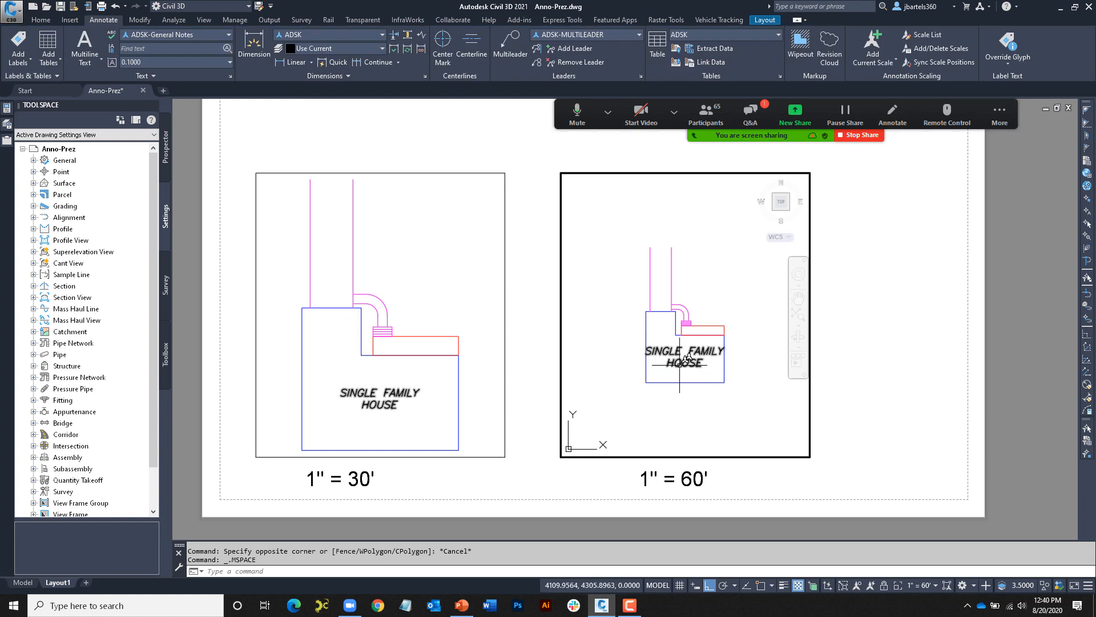
pyautogui.click(680, 363)
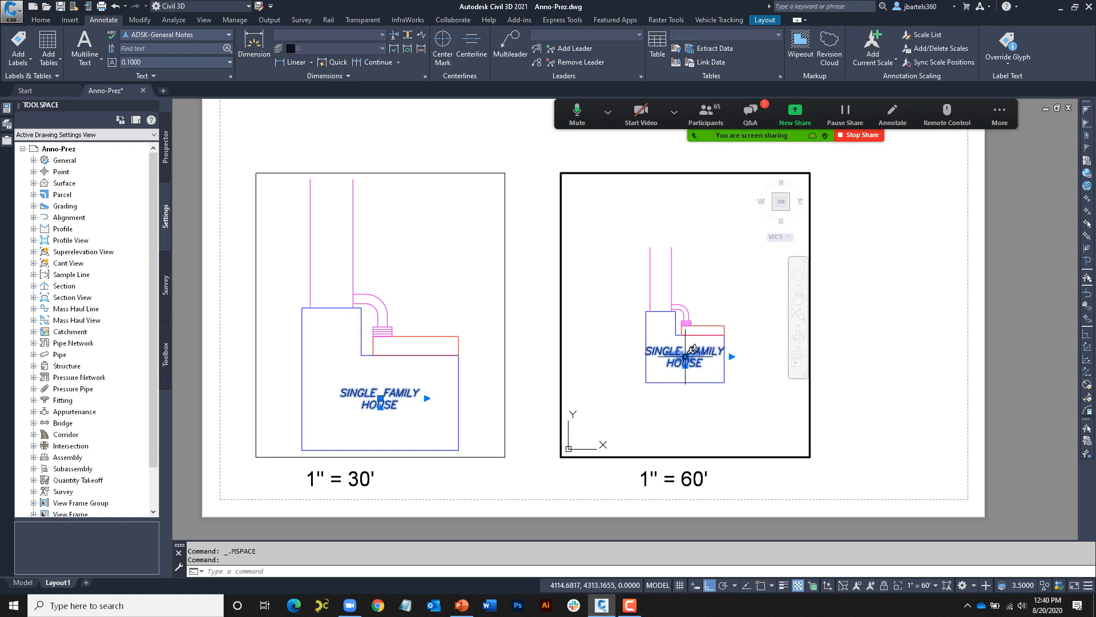
pyautogui.click(685, 356)
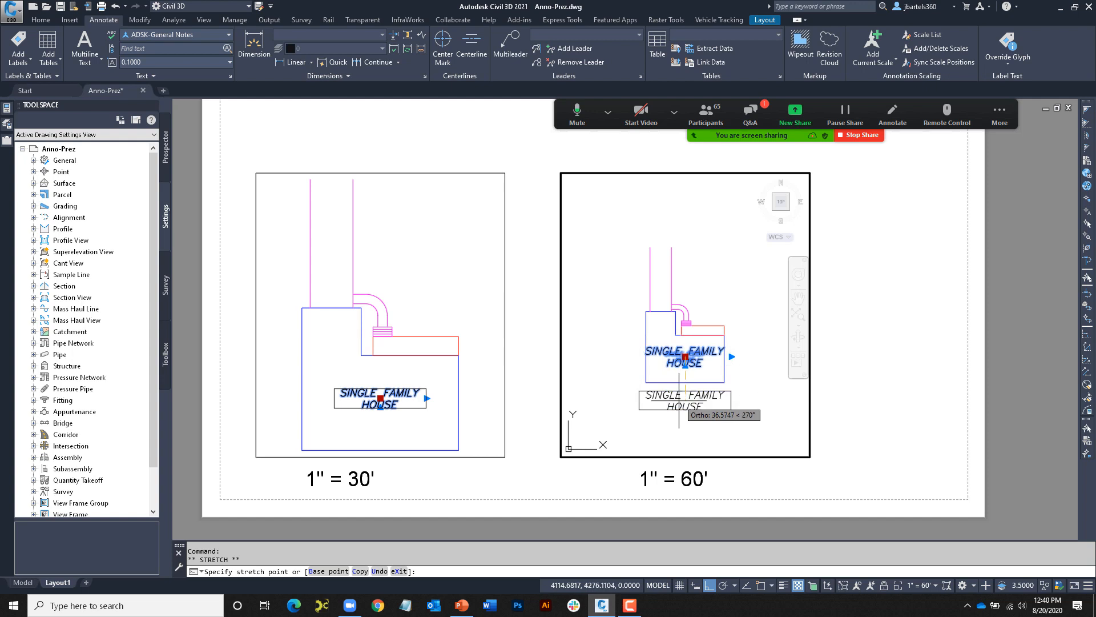
pyautogui.click(679, 399)
pyautogui.press('Escape')
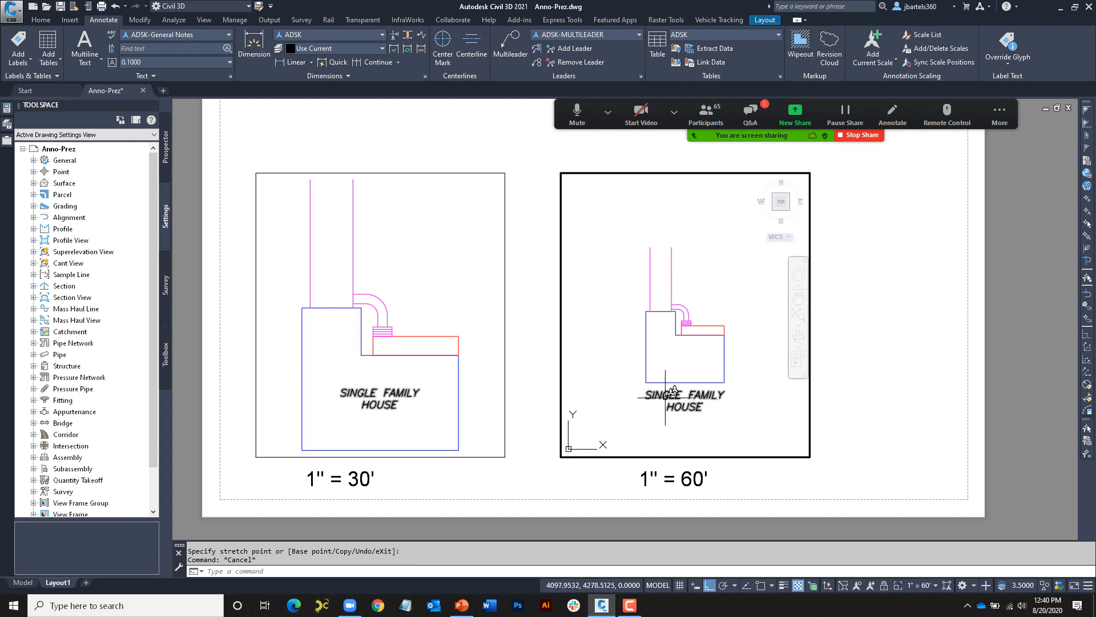
# Set the rotation of the SINGLE FAMILY HOUSE text's 1" = 60' representation to 25
pyautogui.click(648, 414)
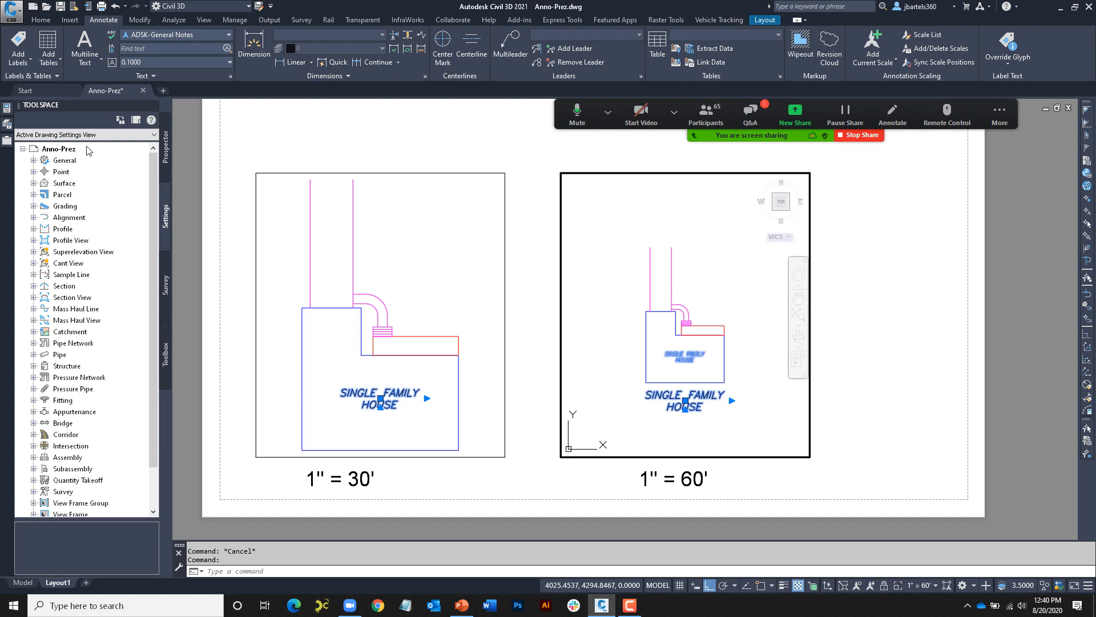
pyautogui.moveTo(11, 107)
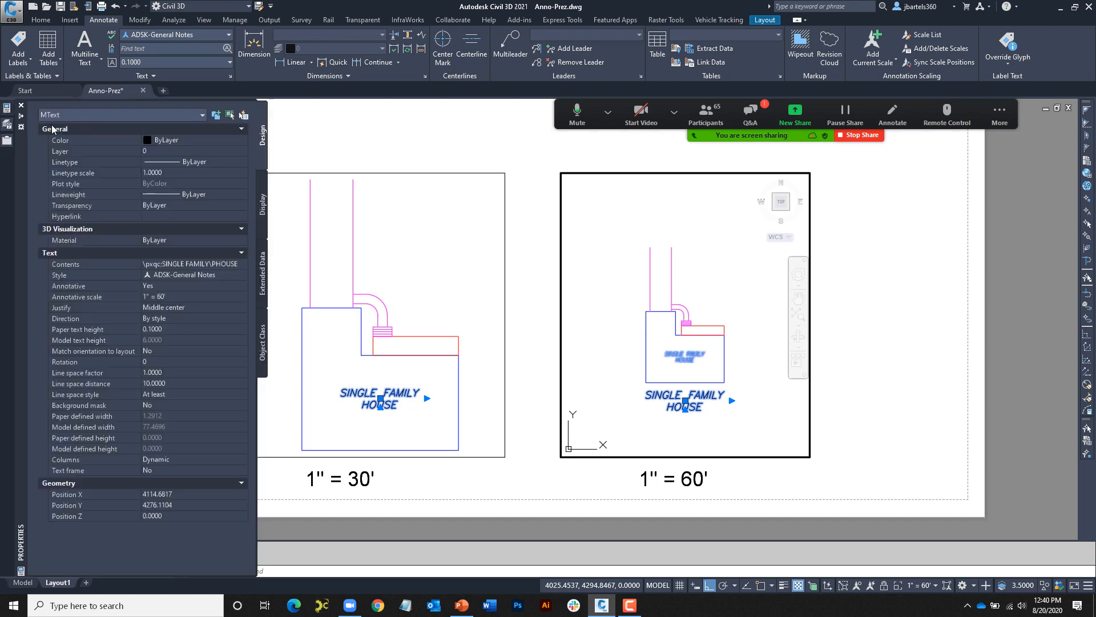
pyautogui.click(163, 361)
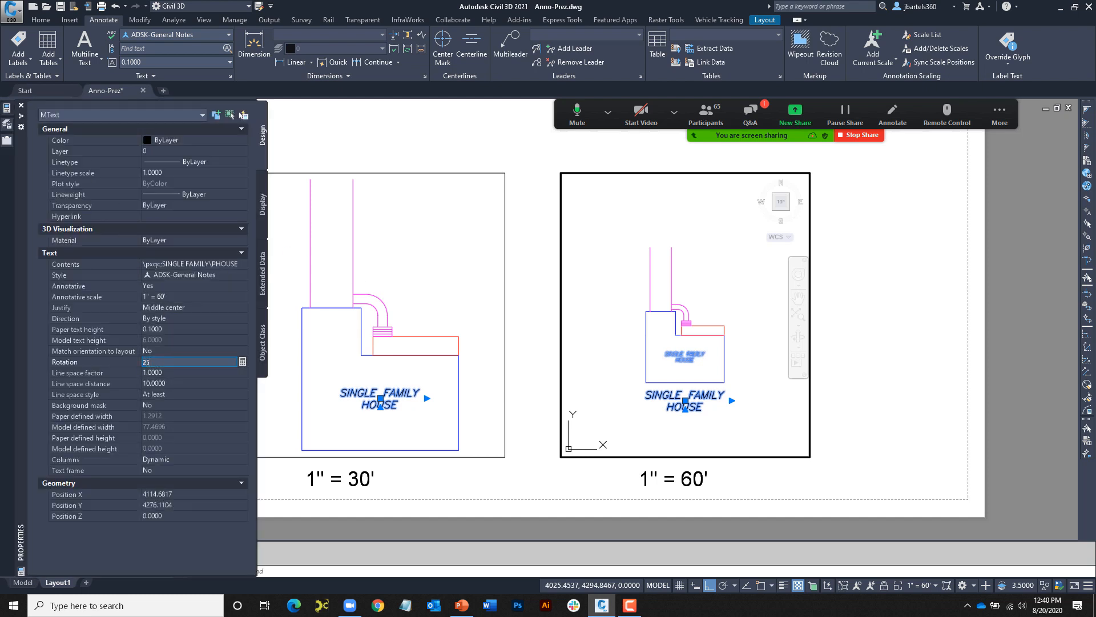
pyautogui.write('25')
pyautogui.press('Return')
# Turn Ortho off, move the rotated text back inside the house outline, and return to paper space
pyautogui.click(685, 400)
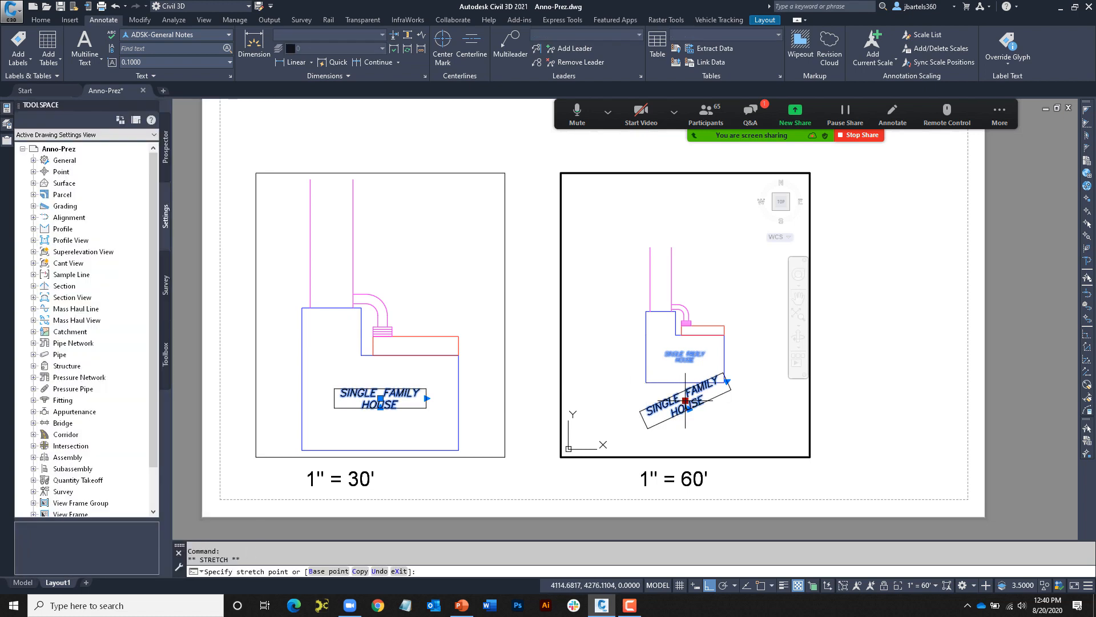
pyautogui.press('F8')
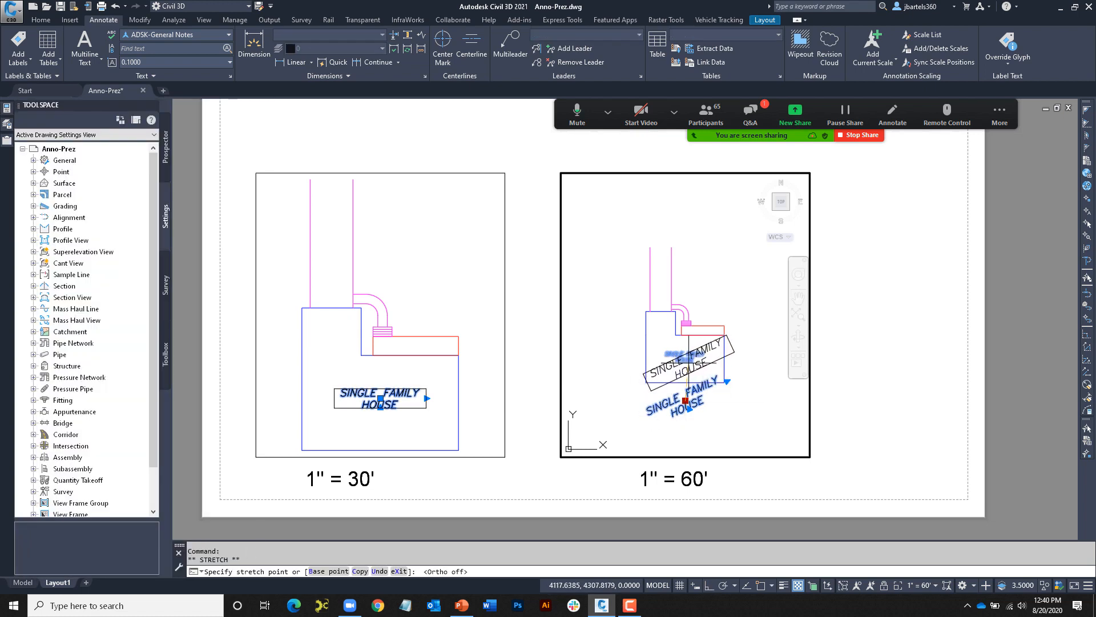
pyautogui.click(687, 362)
pyautogui.doubleClick(832, 395)
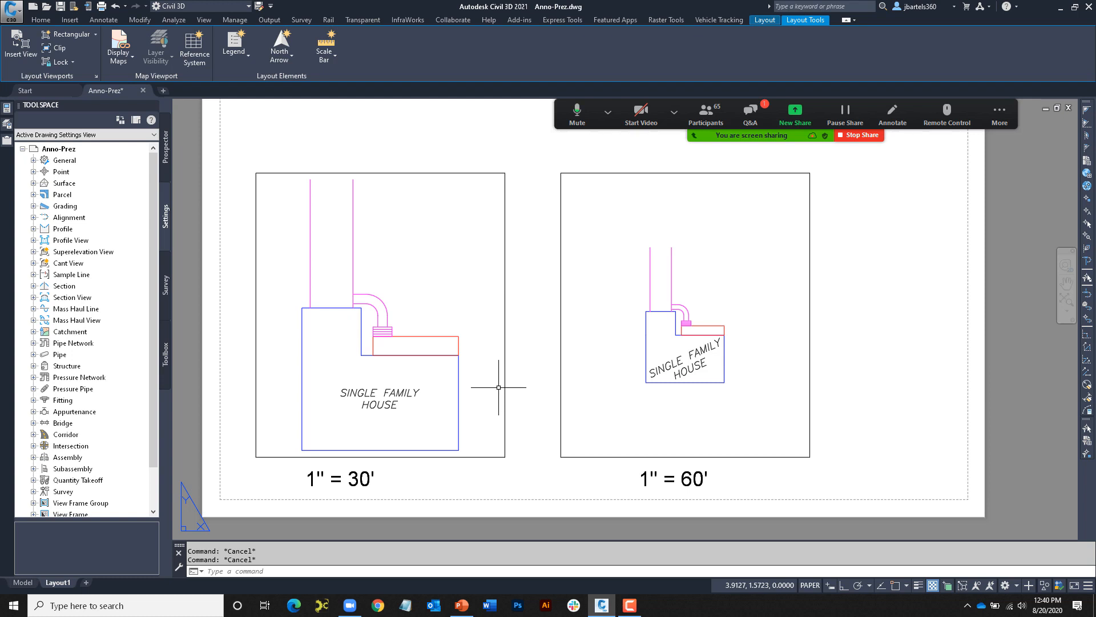
# In the 1" = 30' viewport, replace SINGLE FAMILY with 2 STORY in the house text and return to paper space
pyautogui.doubleClick(386, 392)
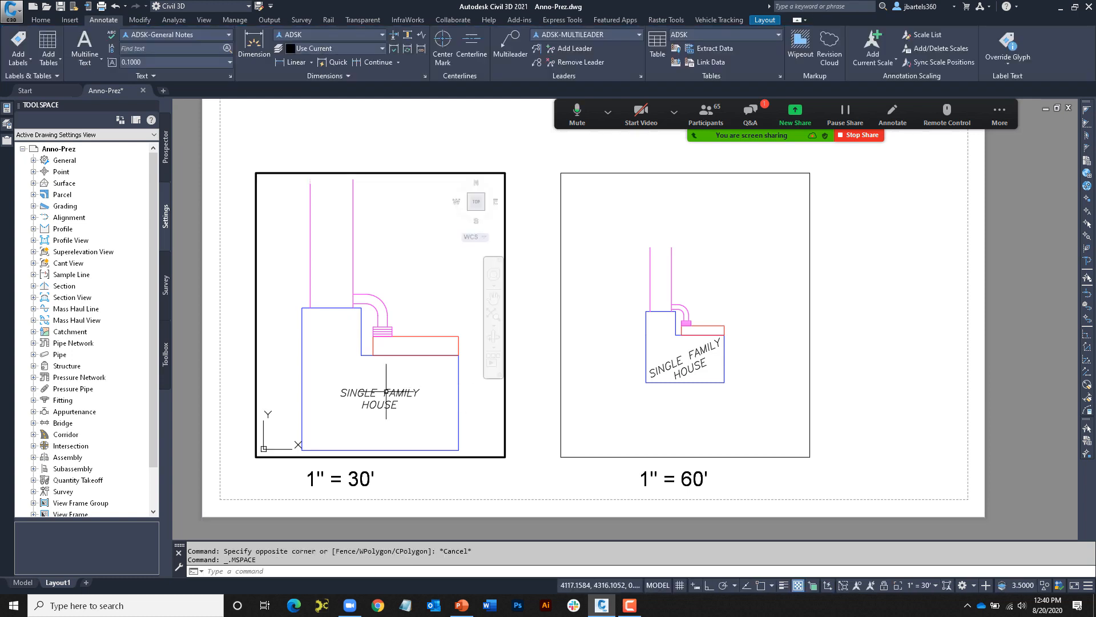
pyautogui.doubleClick(383, 394)
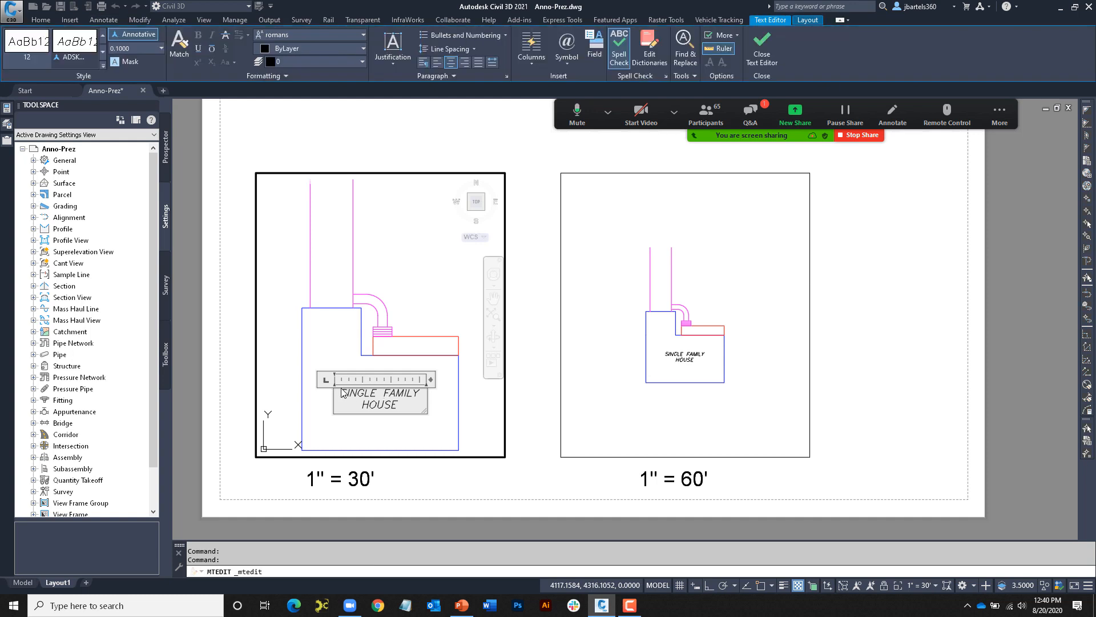
pyautogui.moveTo(343, 393); pyautogui.dragTo(420, 393)
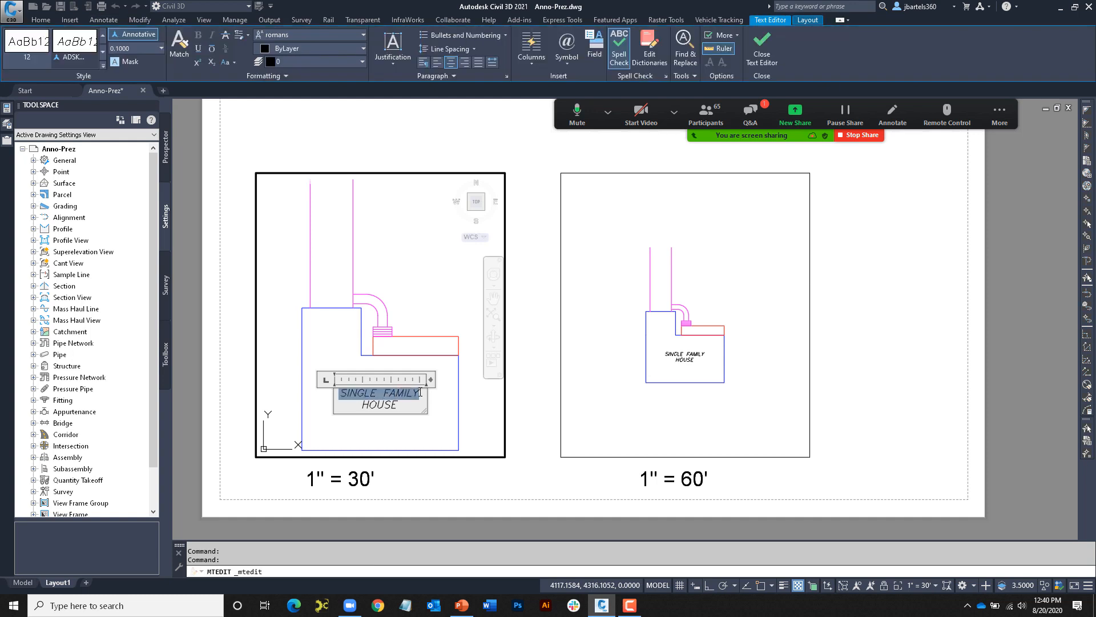
pyautogui.write('2 STORY')
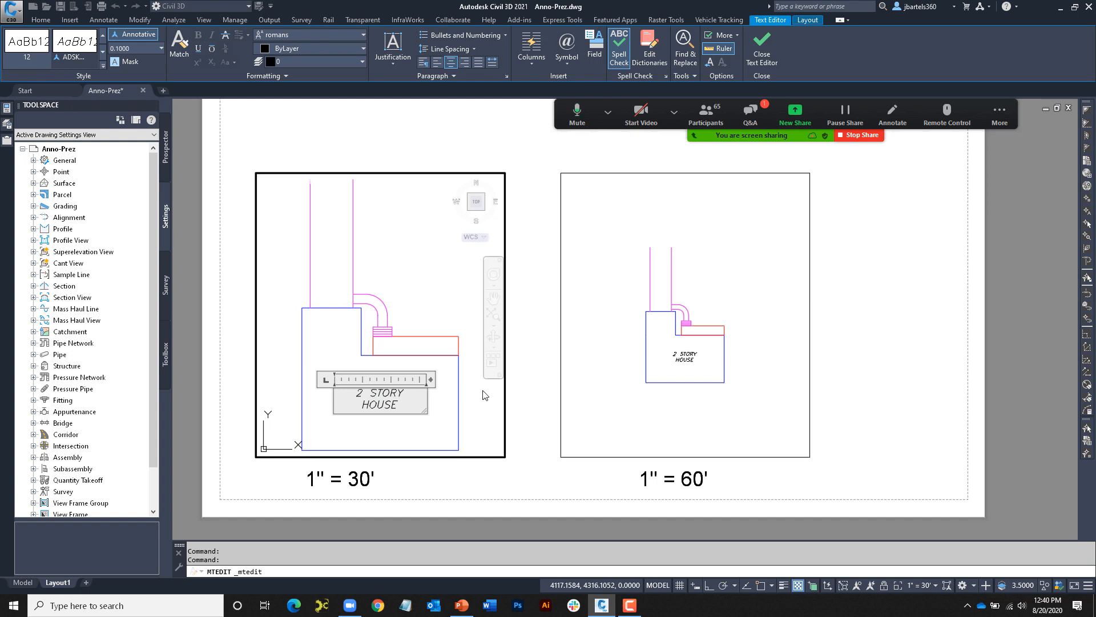
pyautogui.click(525, 403)
pyautogui.doubleClick(521, 389)
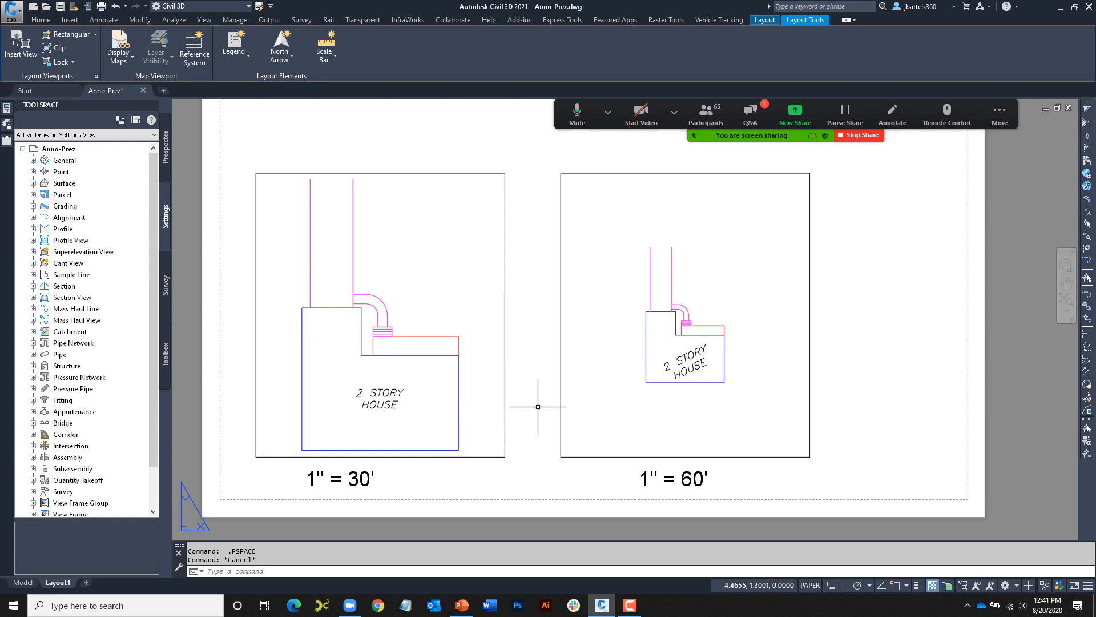
# In model space, review the ADSK-MULTILEADER style's content, leader structure with its Annotative setting, and leader format without changing anything
pyautogui.click(23, 582)
pyautogui.moveTo(501, 354); pyautogui.dragTo(388, 386, button='middle')
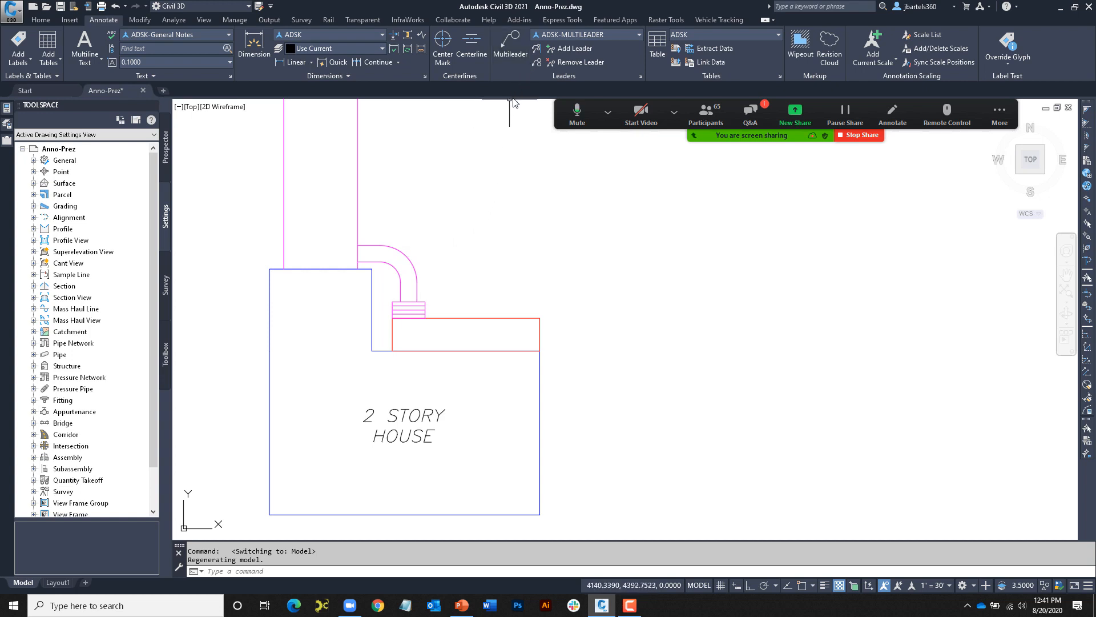
pyautogui.click(641, 76)
pyautogui.click(608, 112)
pyautogui.click(563, 216)
pyautogui.moveTo(562, 215); pyautogui.dragTo(722, 209)
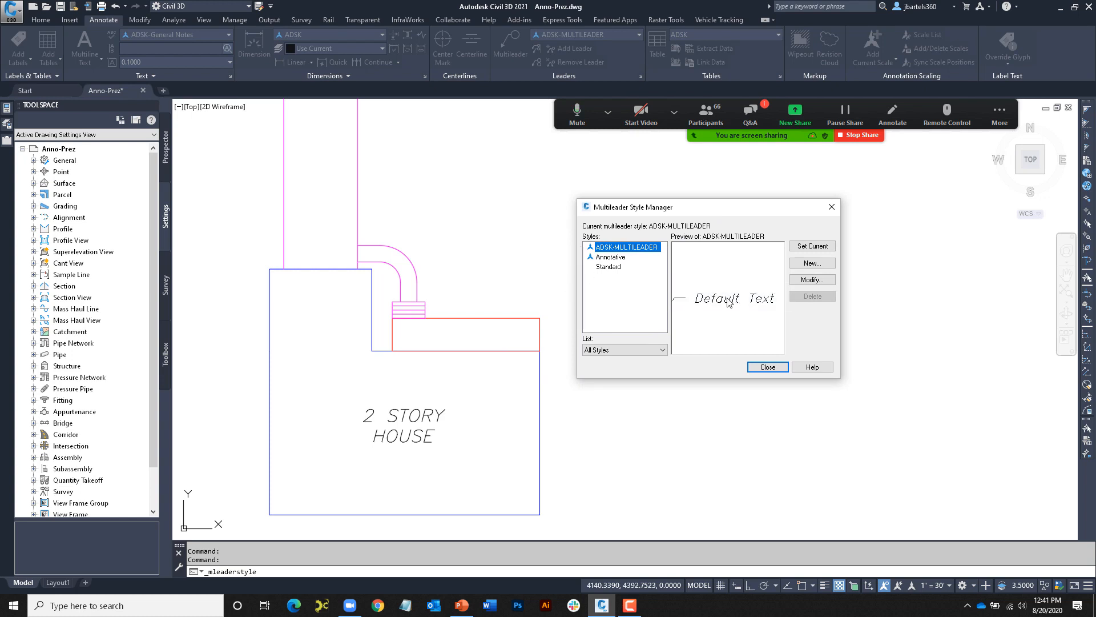
pyautogui.click(804, 282)
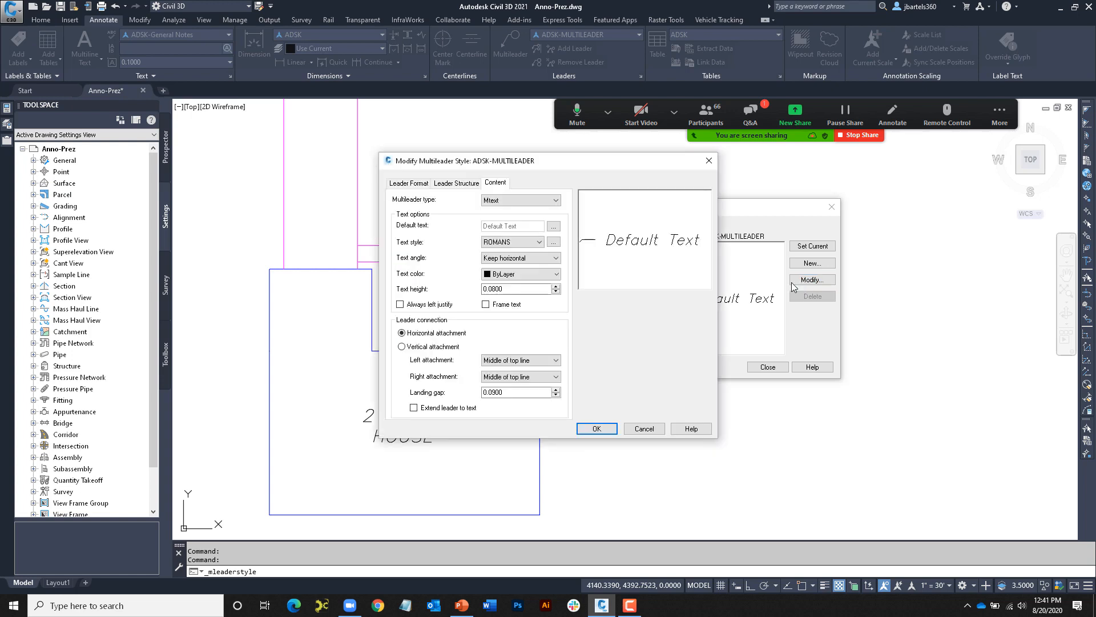
pyautogui.click(455, 183)
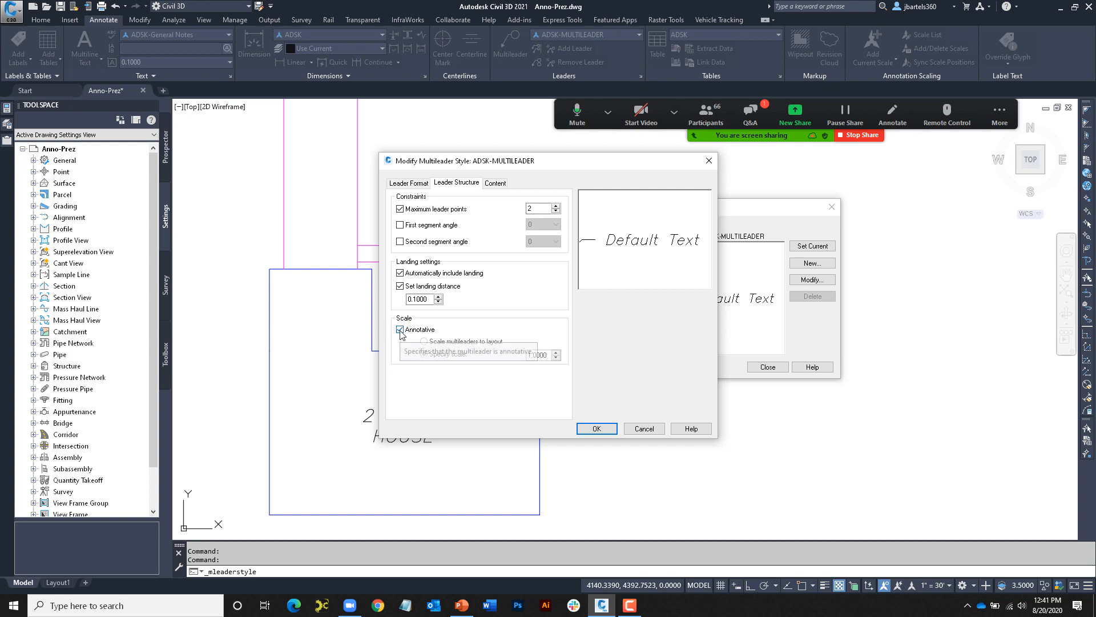
pyautogui.click(415, 184)
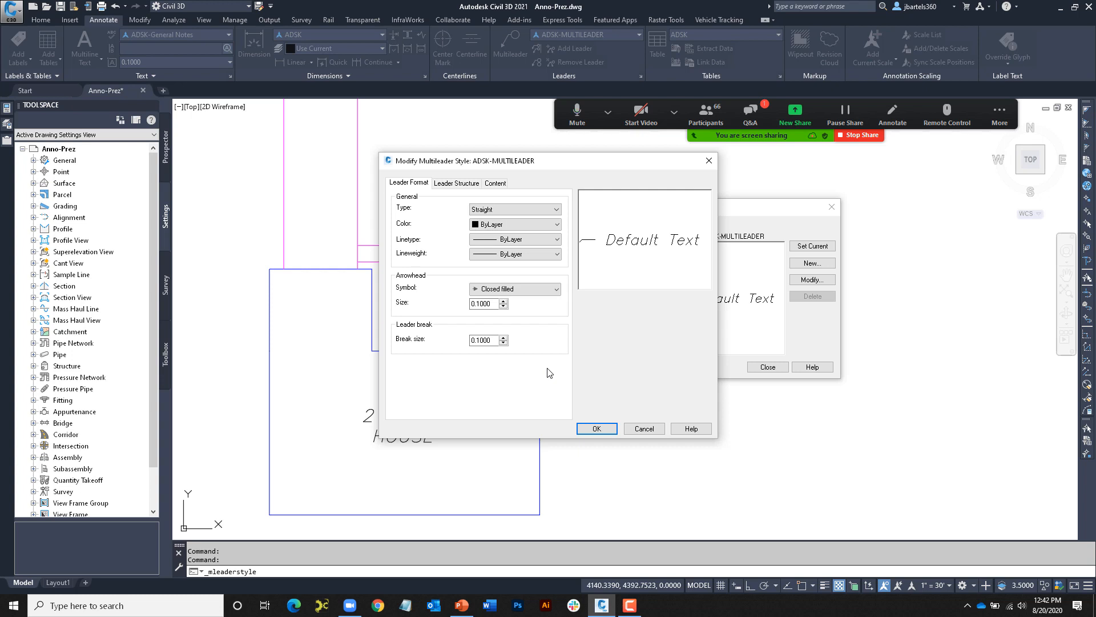
pyautogui.click(709, 161)
pyautogui.click(830, 209)
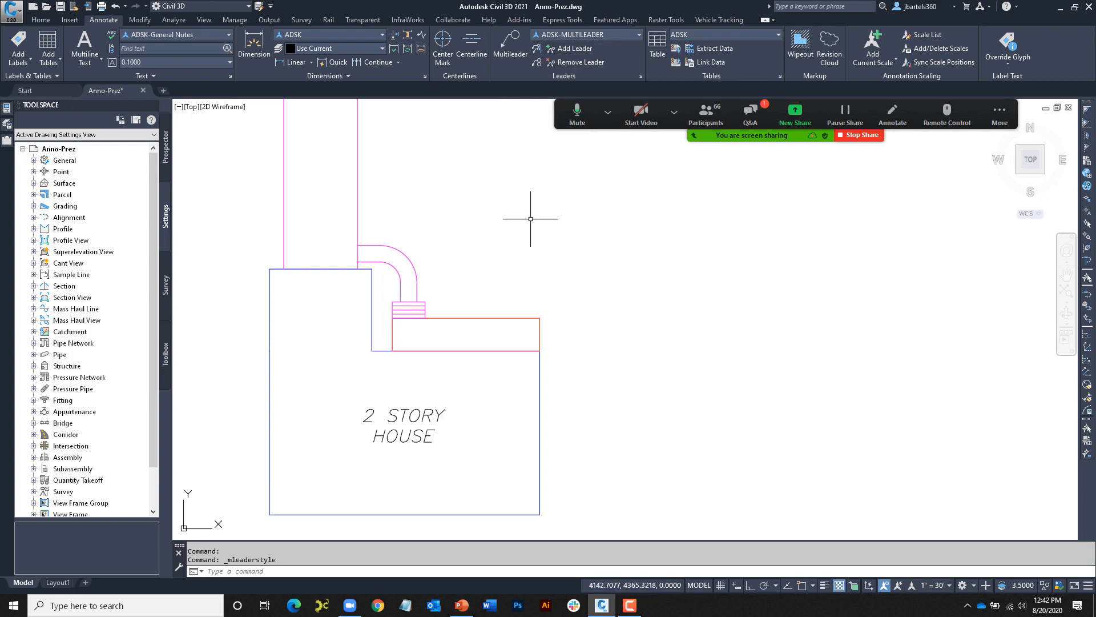
# Add a multileader reading CONCRETE with its arrowhead snapped to the nearest point on the curved walk's outer edge
pyautogui.click(911, 585)
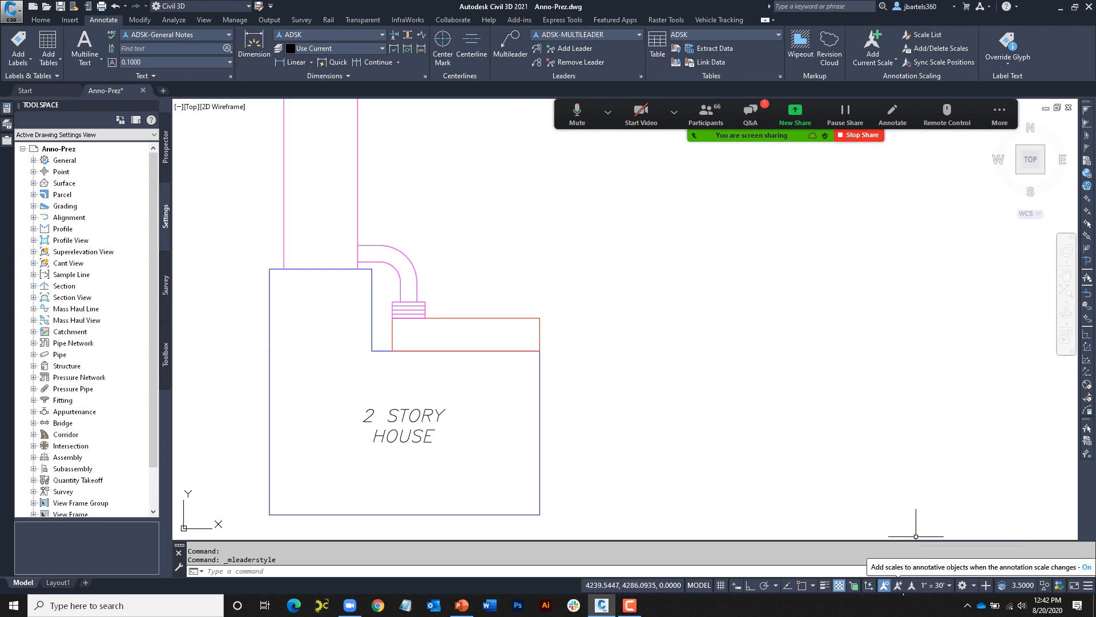
pyautogui.click(505, 40)
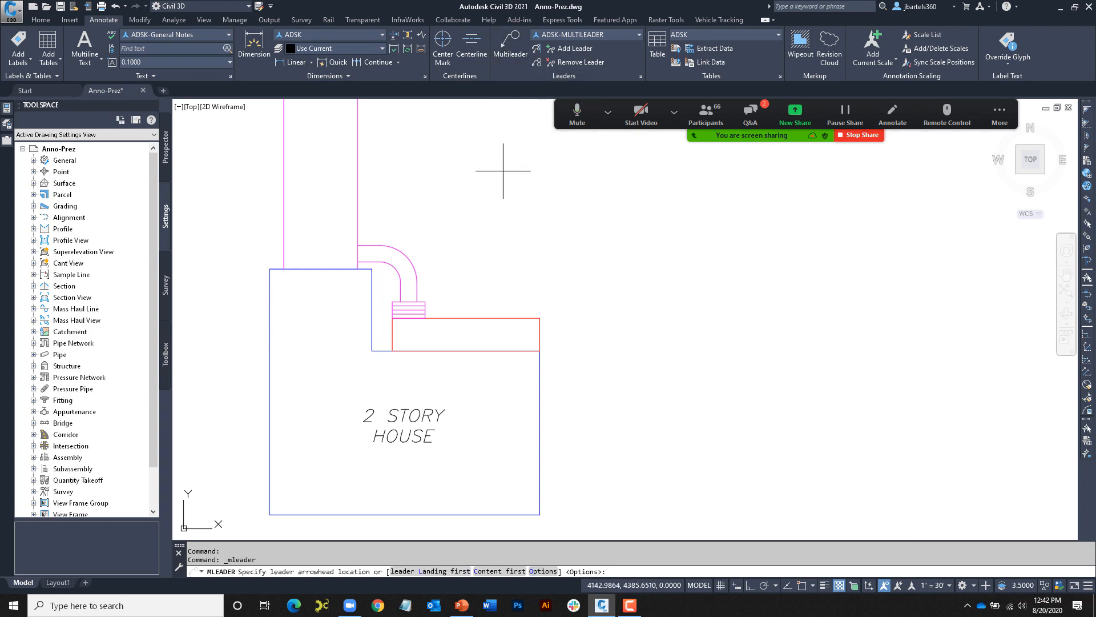
pyautogui.keyDown('shift'); pyautogui.rightClick(430, 256); pyautogui.keyUp('shift')
pyautogui.click(486, 487)
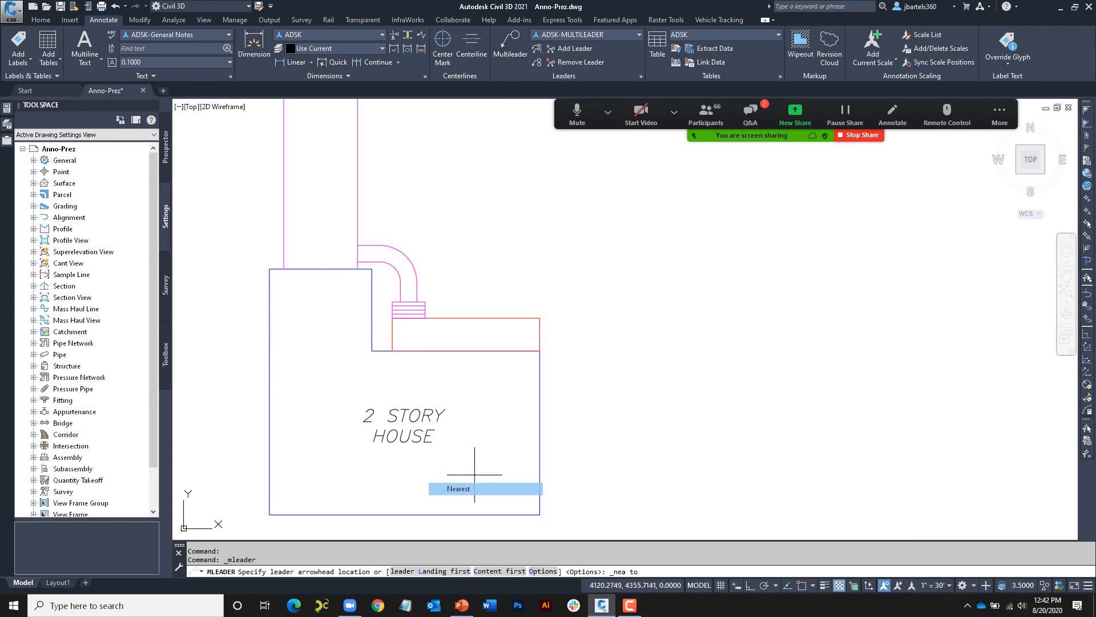
pyautogui.click(415, 259)
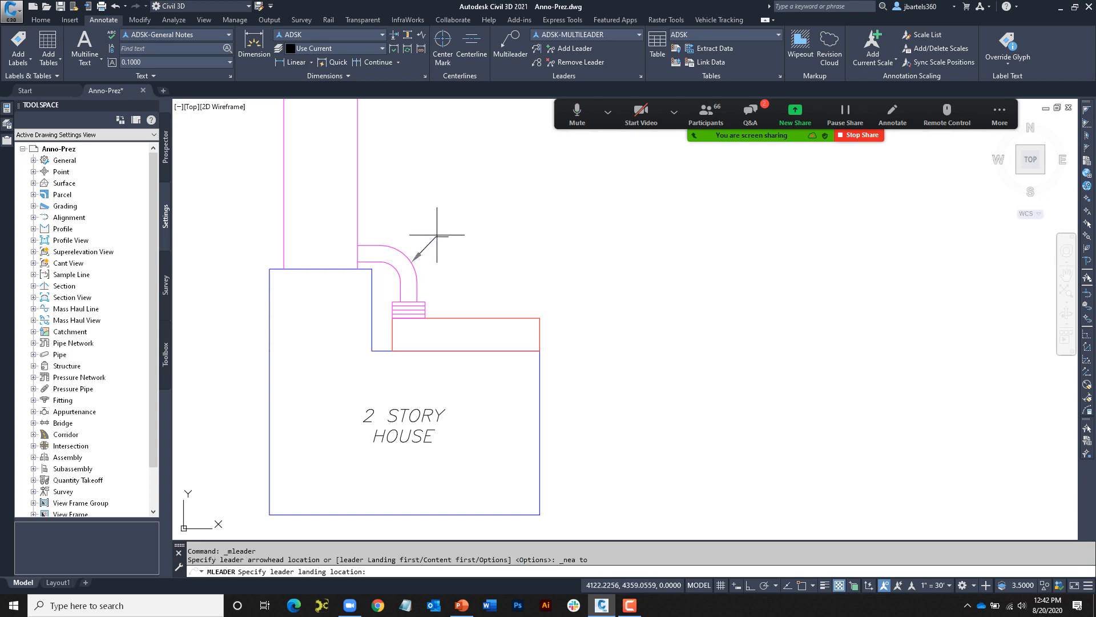
pyautogui.click(463, 214)
pyautogui.write('CON')
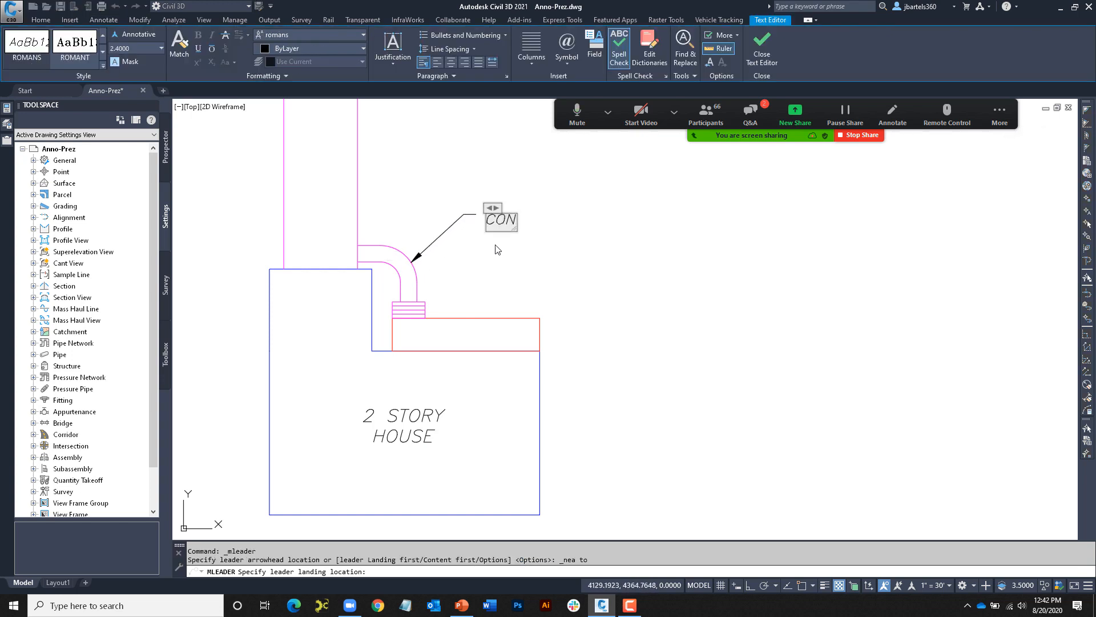
pyautogui.write('CRETE')
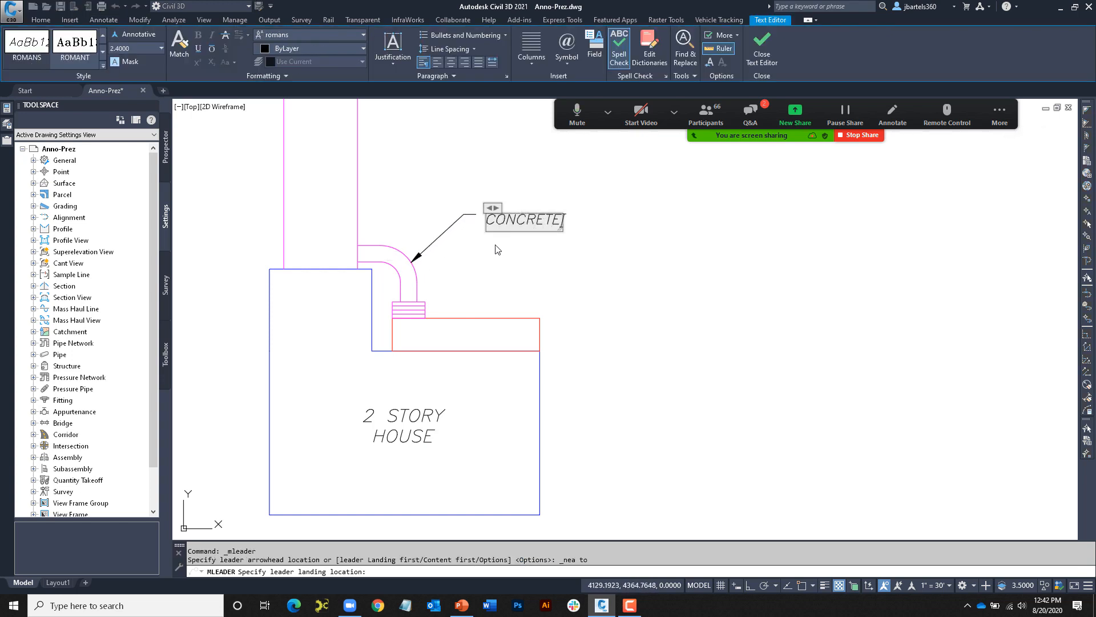
pyautogui.click(498, 250)
pyautogui.press('Escape')
pyautogui.press('Escape')
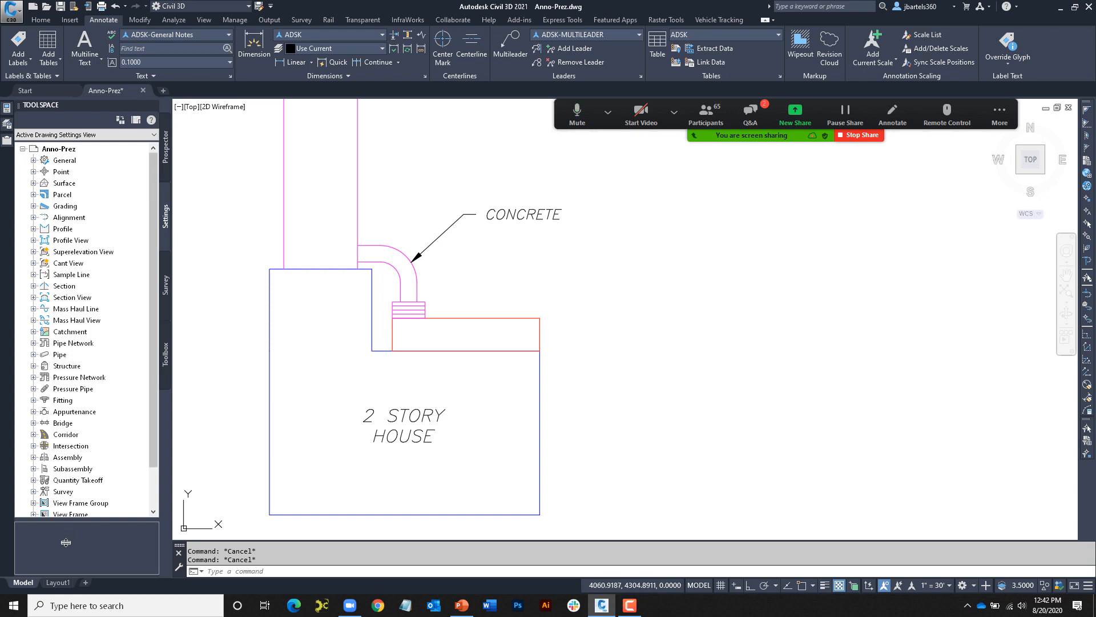
# Check the CONCRETE multileader in both layout viewports and inspect its object scale list in model space without changing it
pyautogui.click(58, 583)
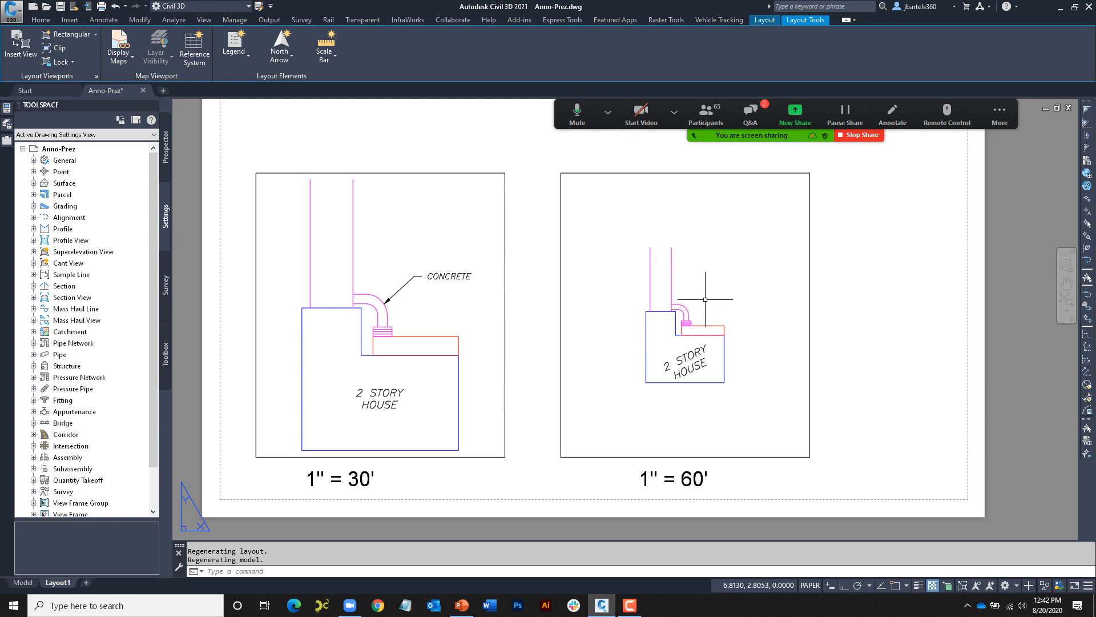
pyautogui.click(23, 583)
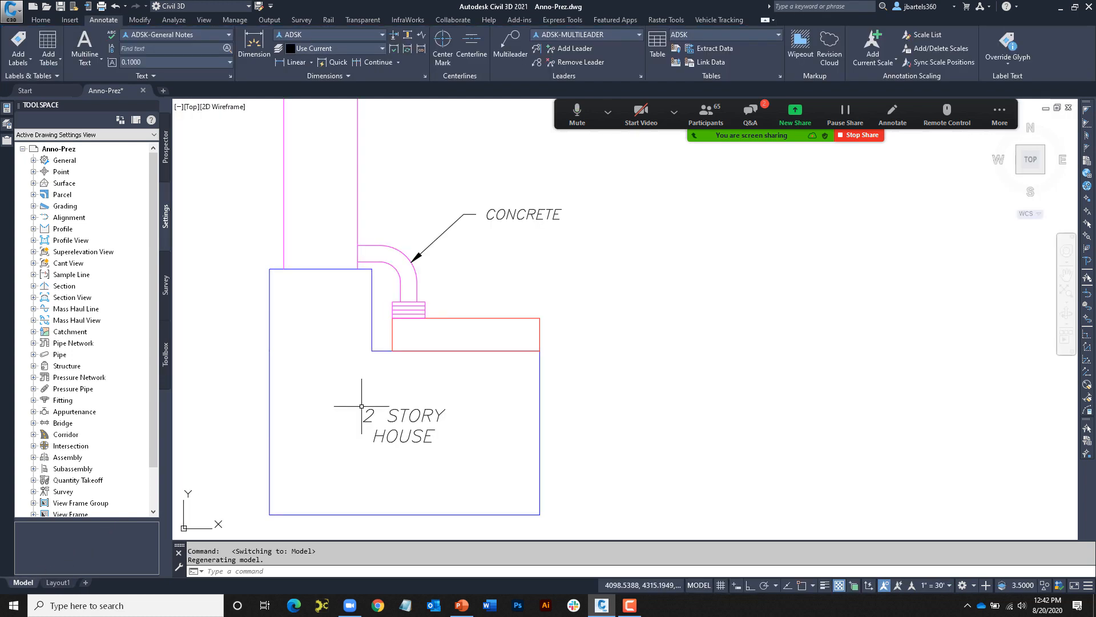
pyautogui.click(524, 212)
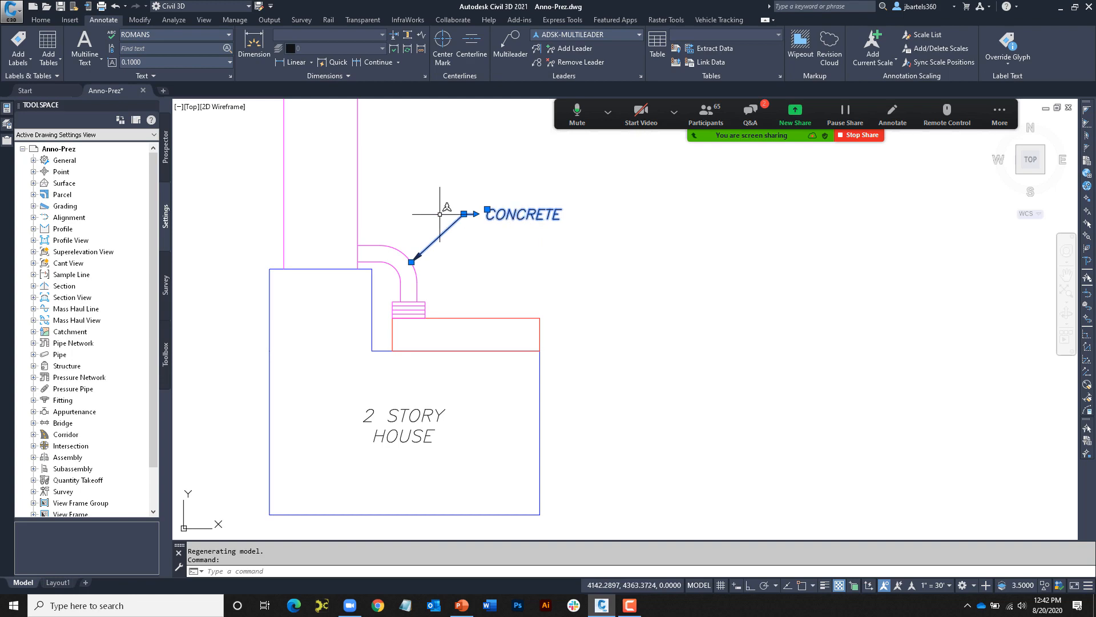
pyautogui.click(8, 108)
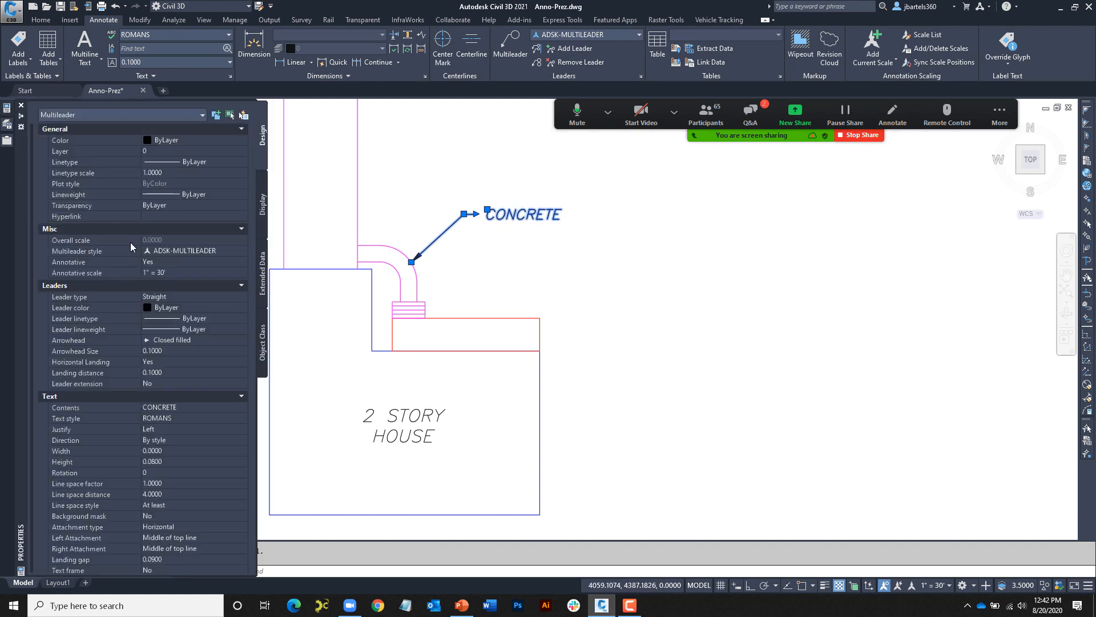
pyautogui.click(168, 274)
pyautogui.click(242, 273)
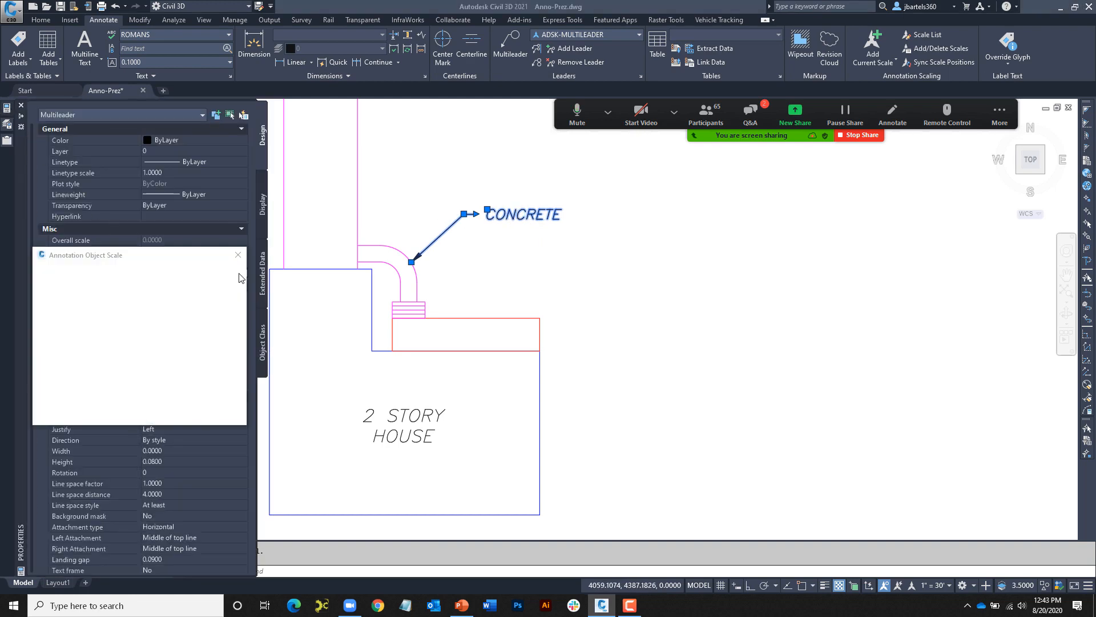
pyautogui.click(238, 254)
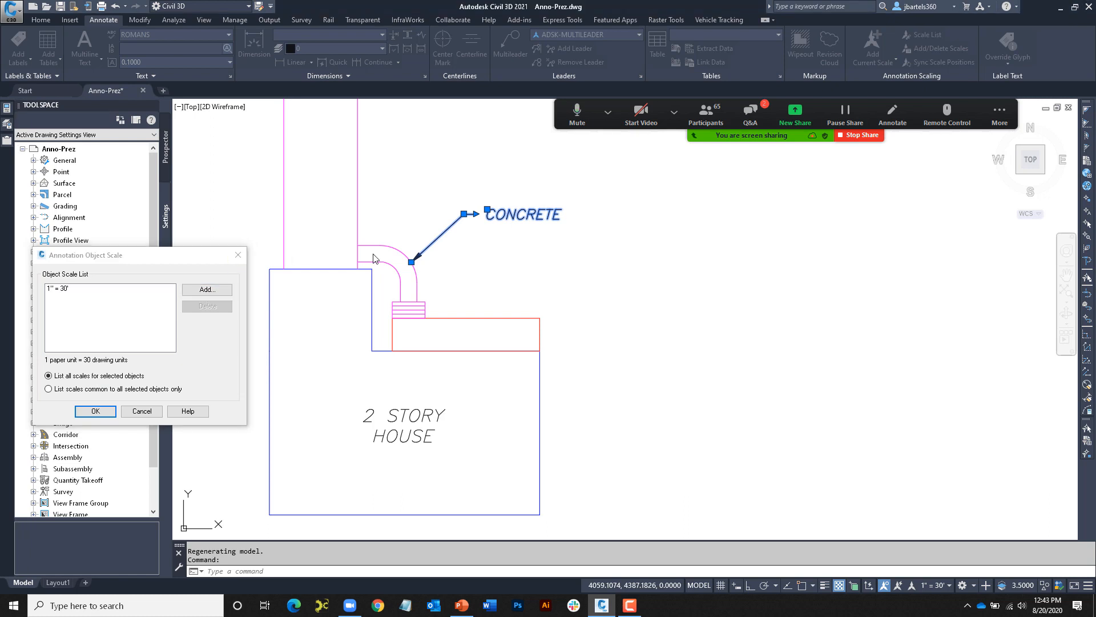
pyautogui.press('Escape')
pyautogui.press('Escape')
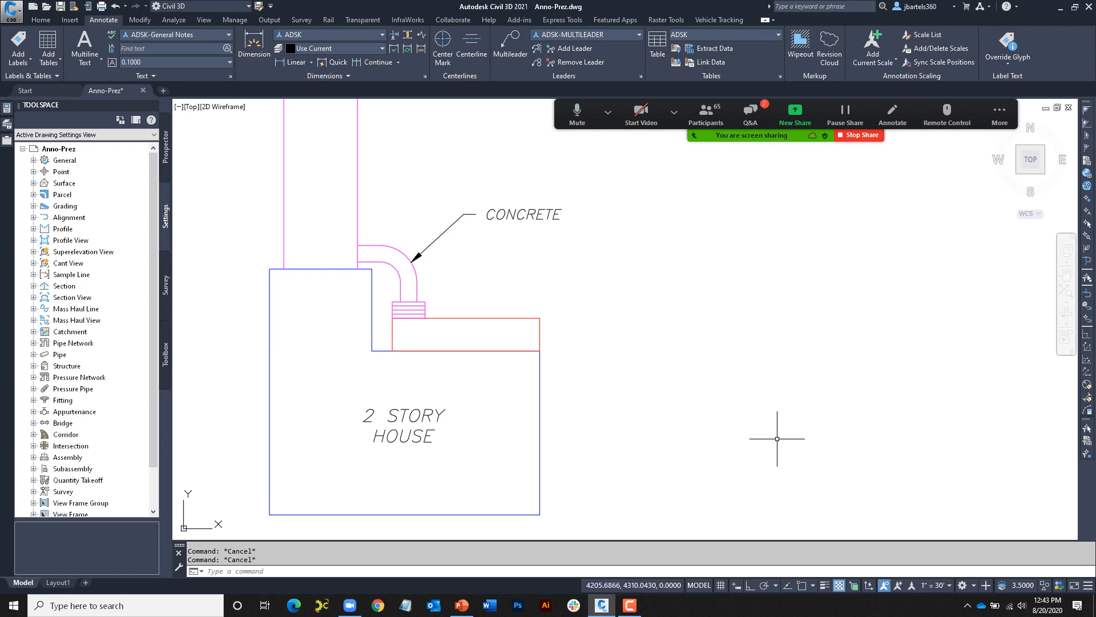
# Set the model space annotation scale to 1" = 60' and add that current scale to the CONCRETE multileader
pyautogui.click(937, 586)
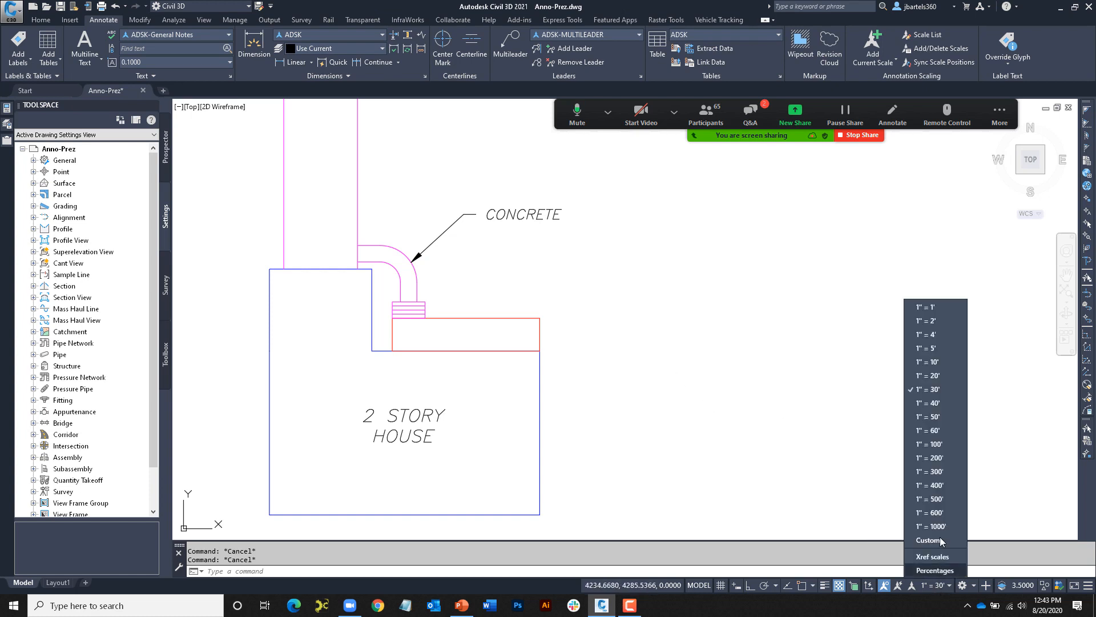
pyautogui.click(931, 433)
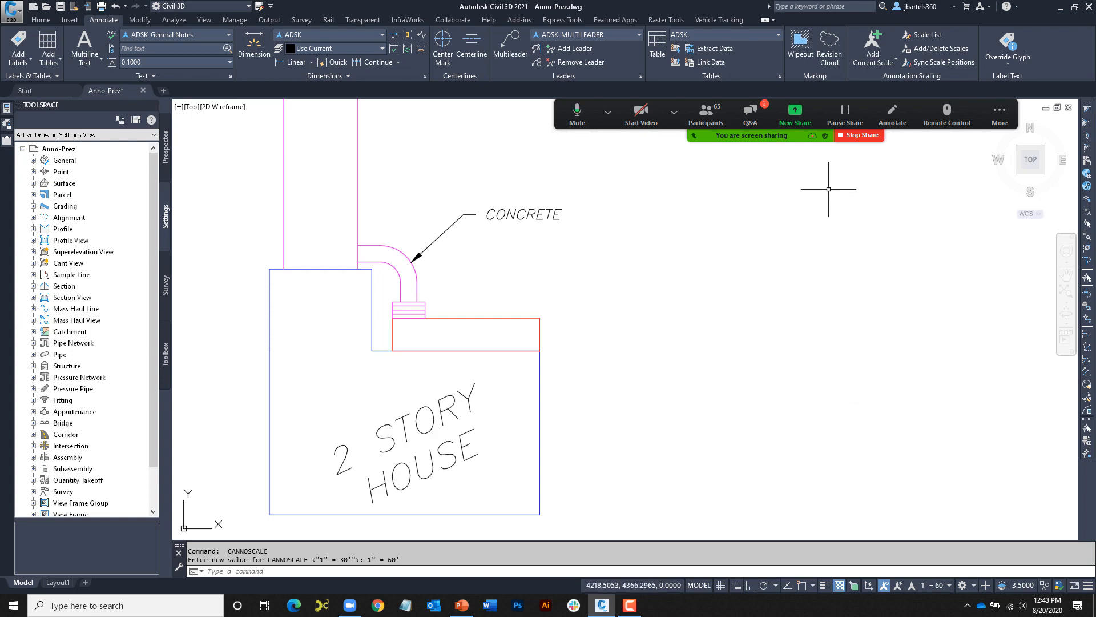
pyautogui.click(872, 41)
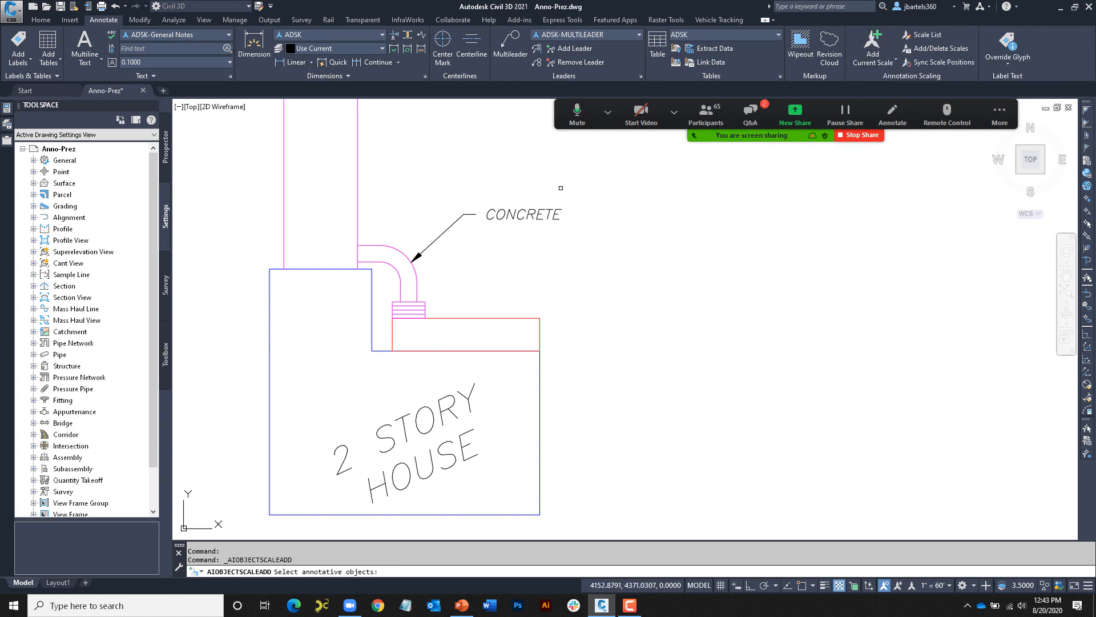
pyautogui.click(557, 203)
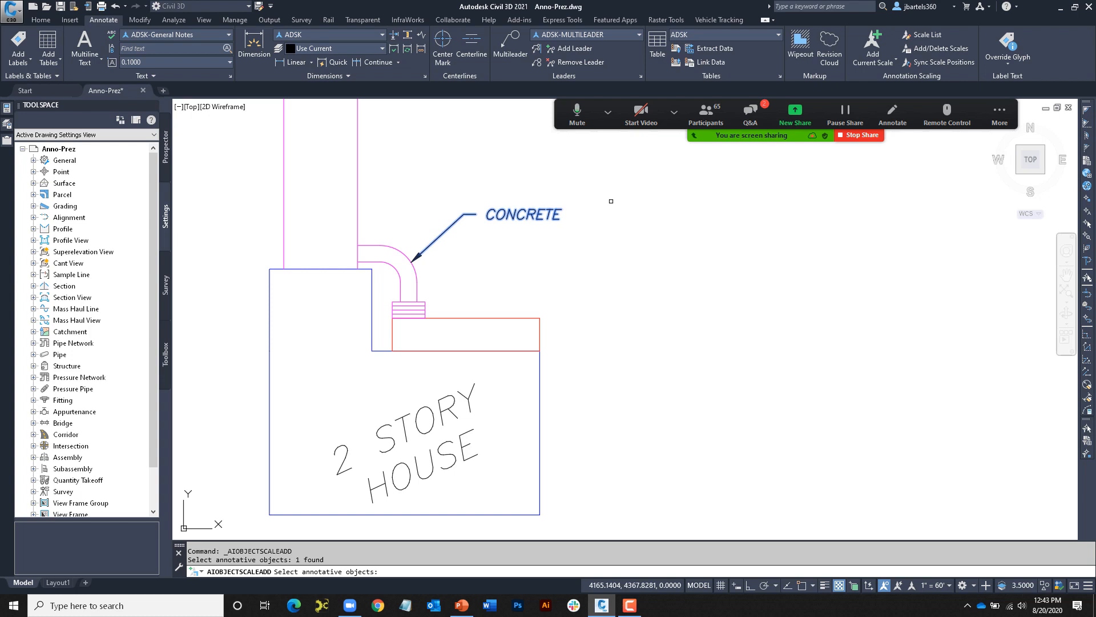
pyautogui.press('Return')
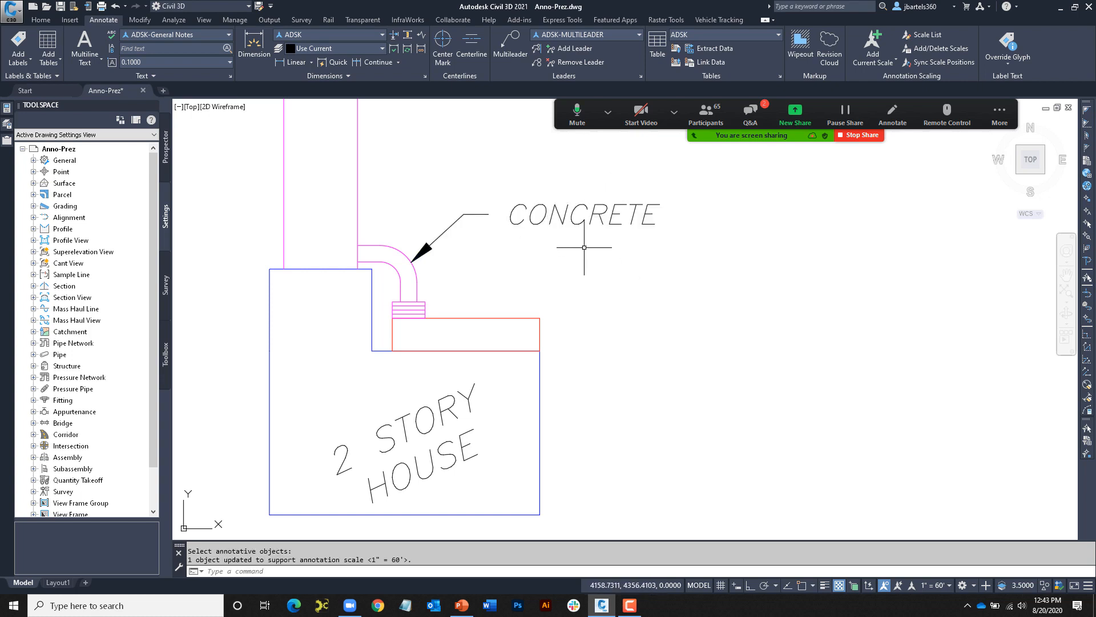
pyautogui.press('Escape')
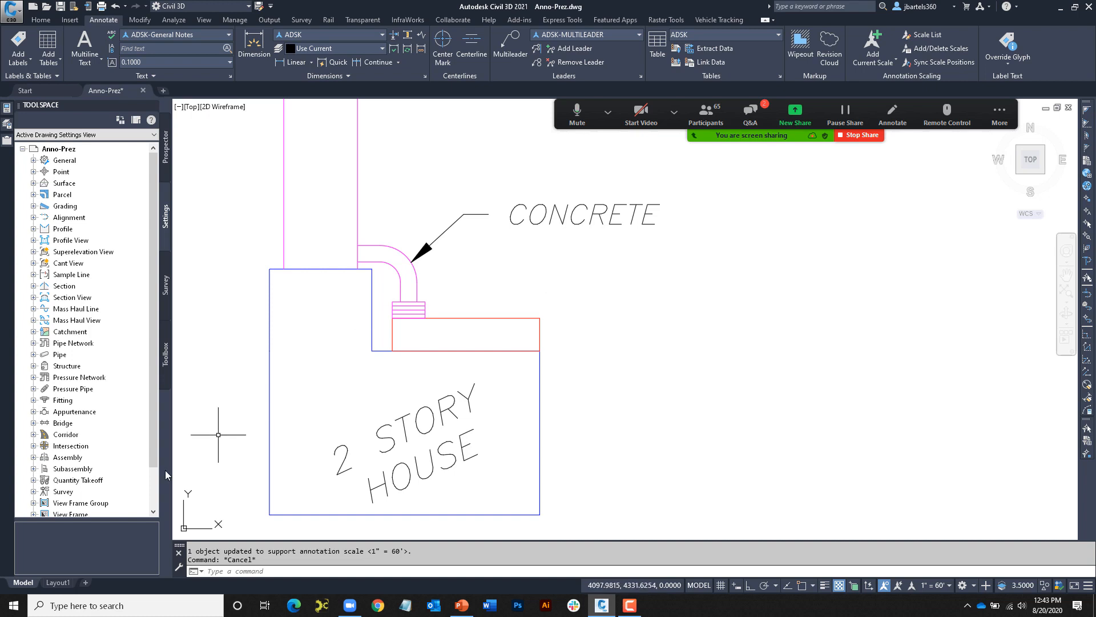
# In the 1" = 60' viewport, move the CONCRETE multileader's text up and farther right of the walk, and return to paper space
pyautogui.click(67, 581)
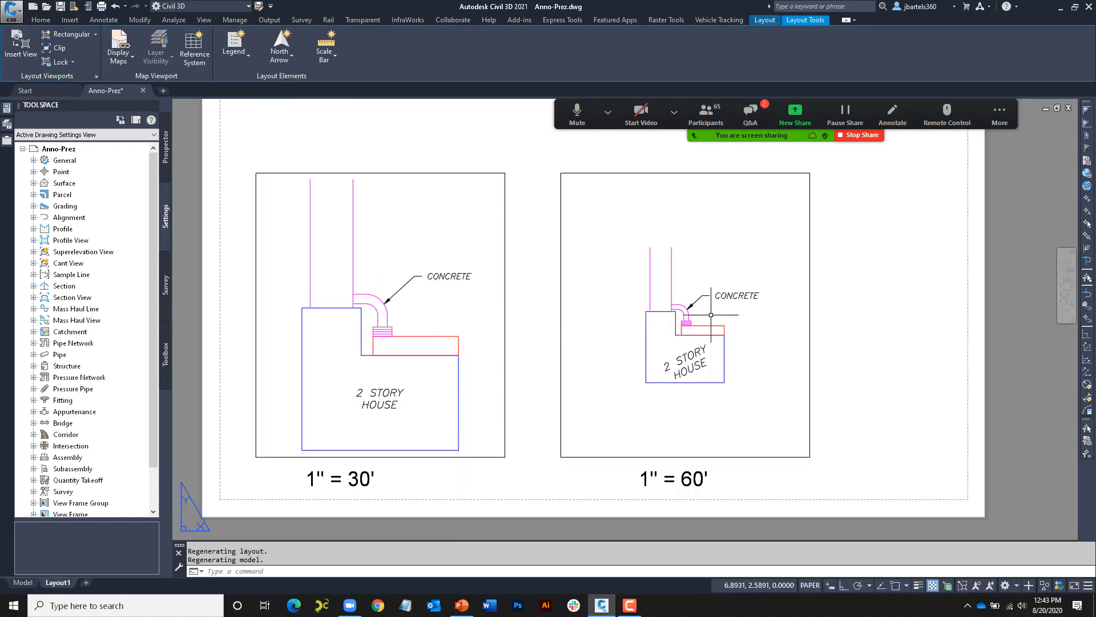
pyautogui.click(729, 314)
pyautogui.doubleClick(730, 314)
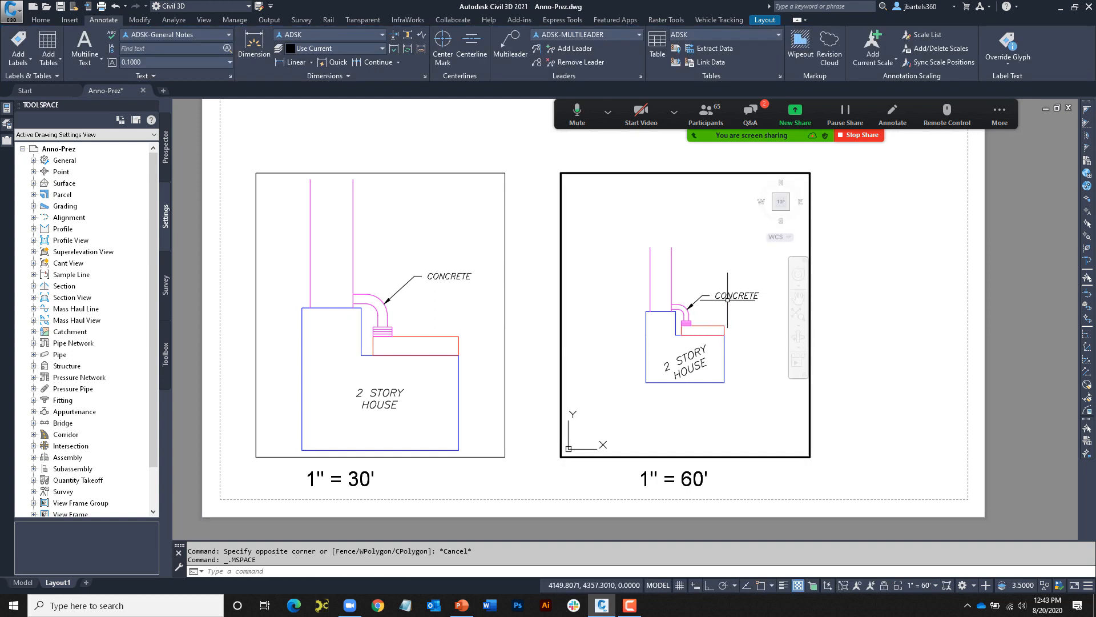
pyautogui.click(729, 295)
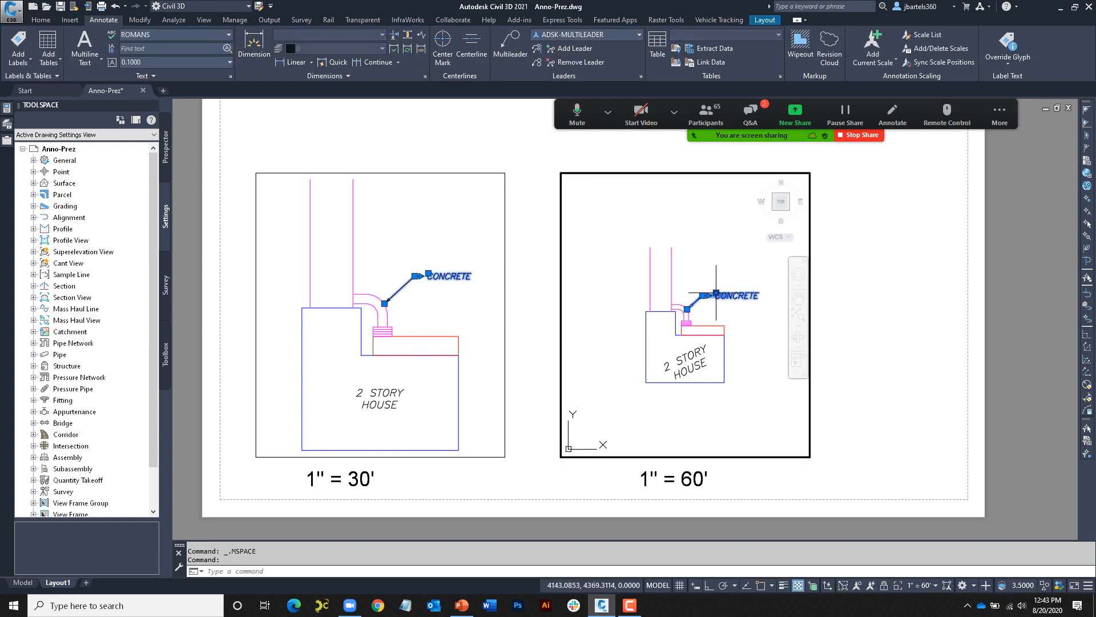
pyautogui.click(716, 293)
pyautogui.click(733, 280)
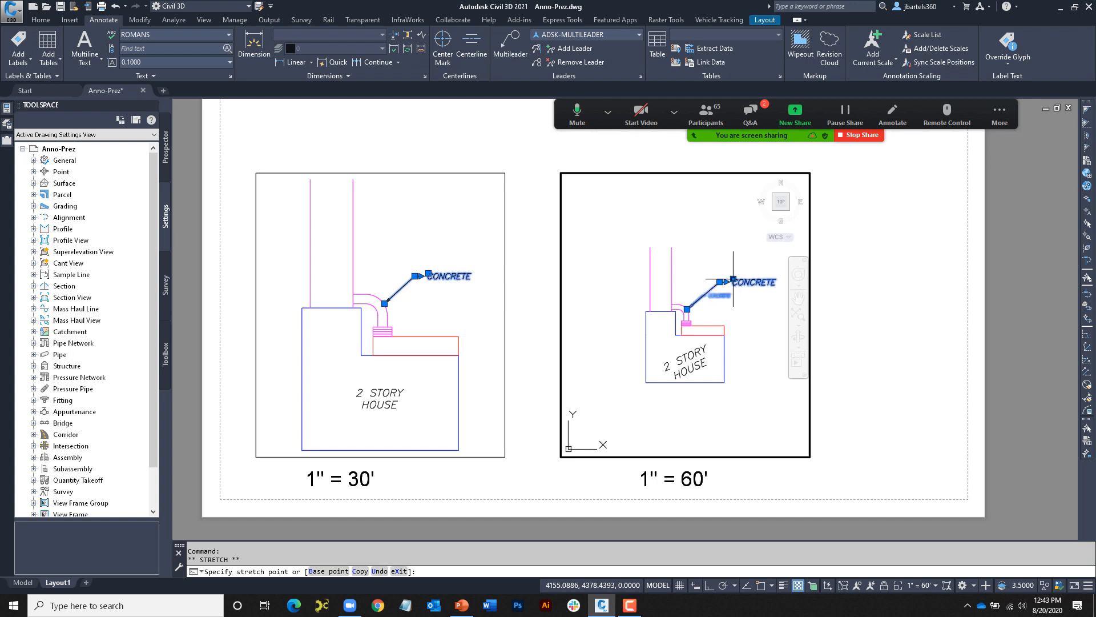
pyautogui.press('Escape')
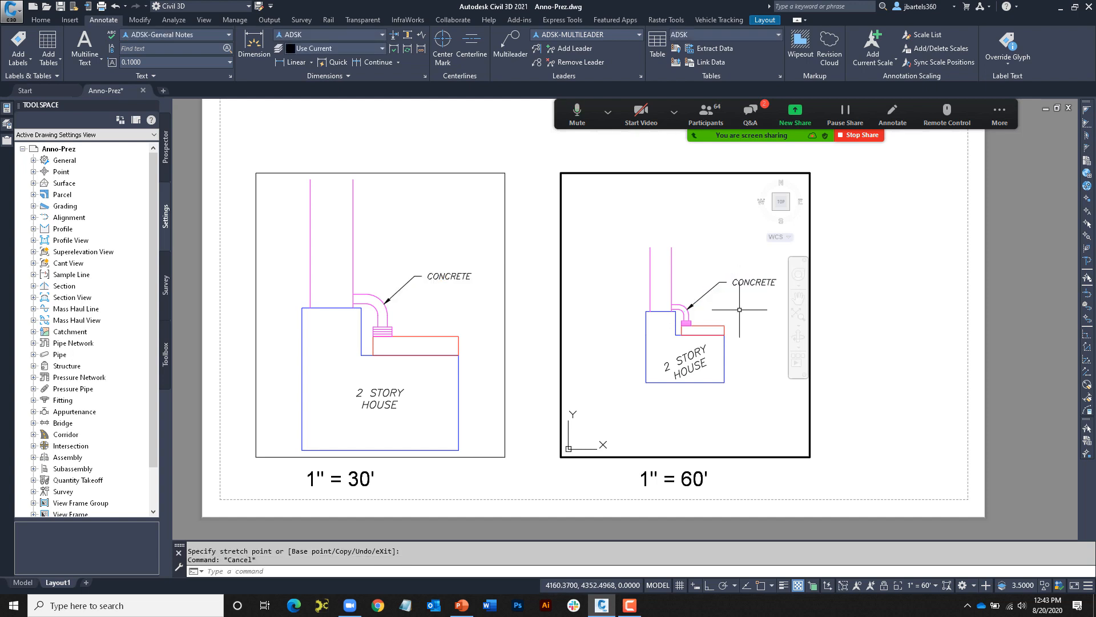
pyautogui.doubleClick(521, 379)
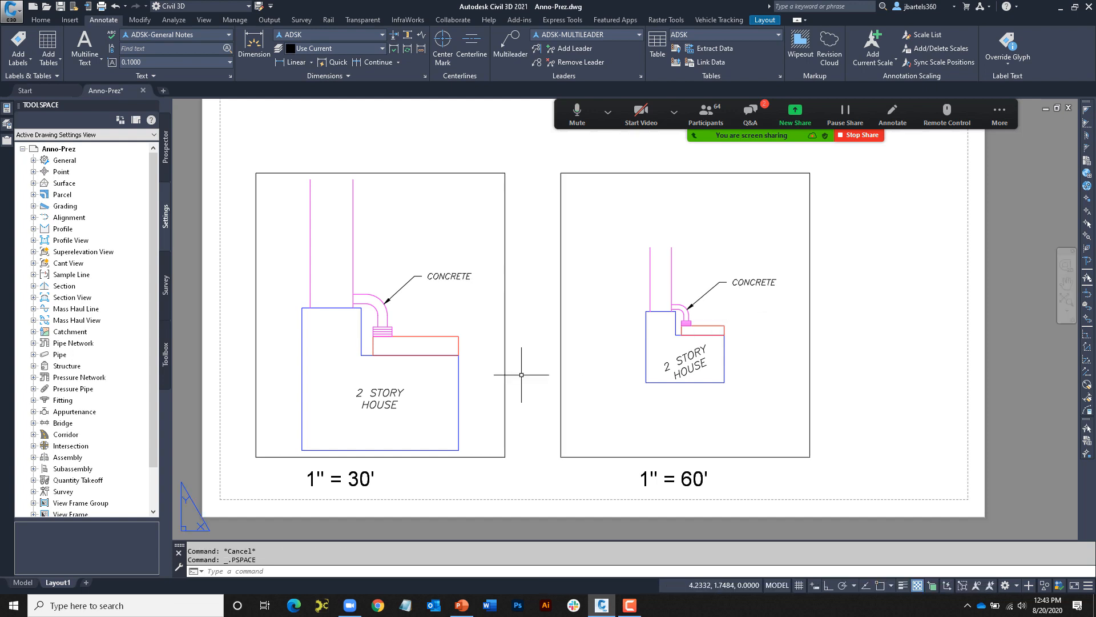
# In model space, add a second leader to the CONCRETE multileader with its arrowhead snapped to the nearest point on the steps' edge
pyautogui.click(23, 582)
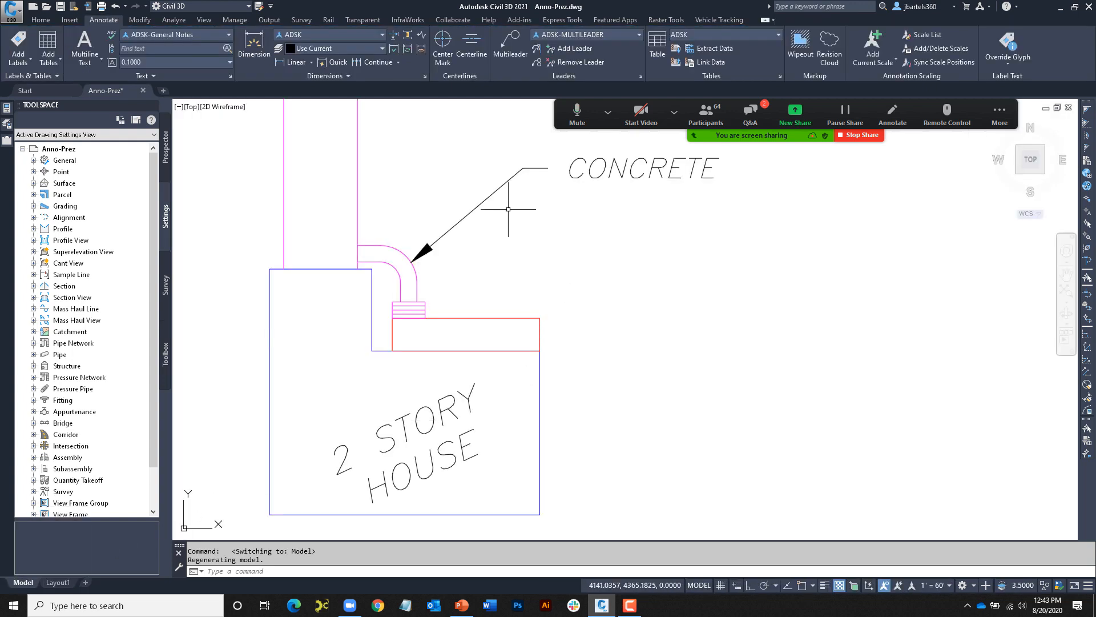
pyautogui.click(492, 194)
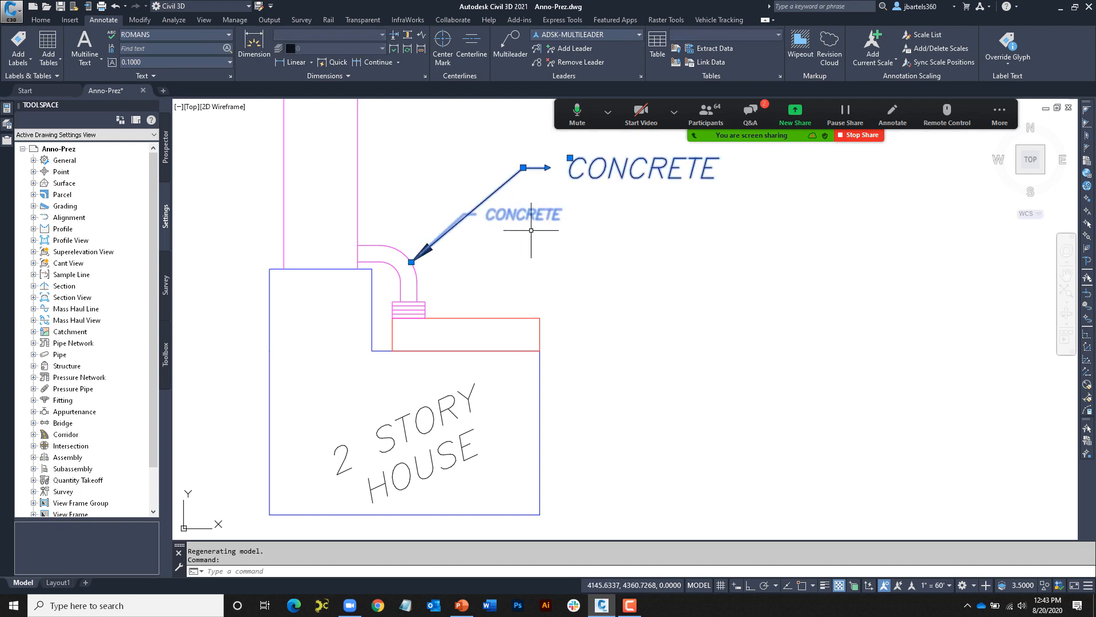
pyautogui.click(560, 52)
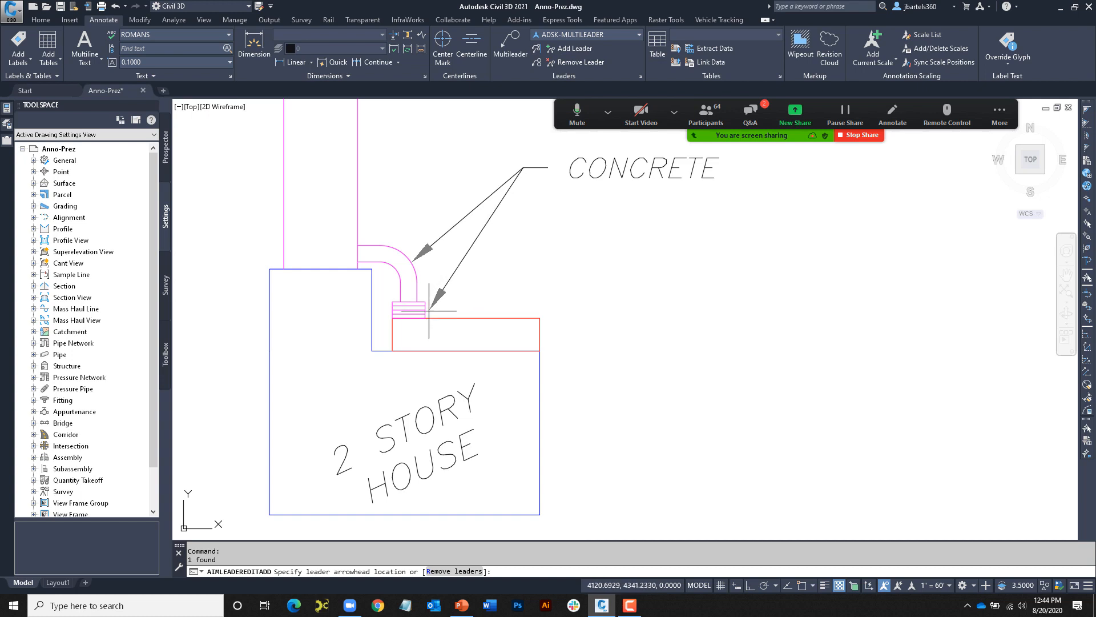
pyautogui.scroll(1, 437, 308)
pyautogui.keyDown('shift'); pyautogui.rightClick(447, 299); pyautogui.keyUp('shift')
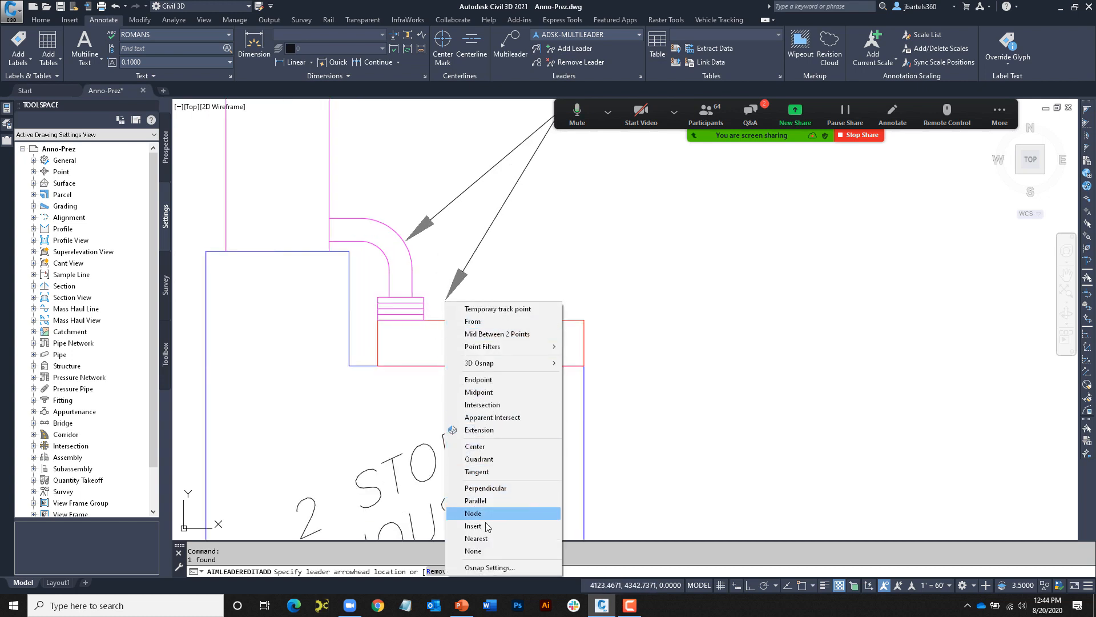
pyautogui.click(488, 539)
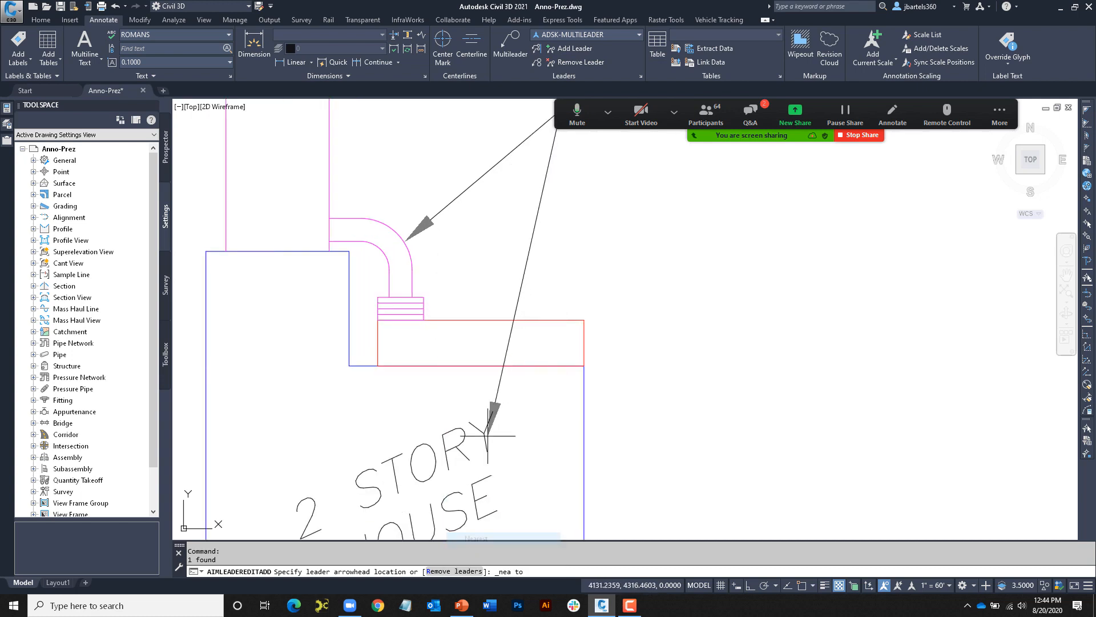
pyautogui.click(432, 309)
pyautogui.press('Escape')
pyautogui.press('Escape')
pyautogui.scroll(-4, 548, 288)
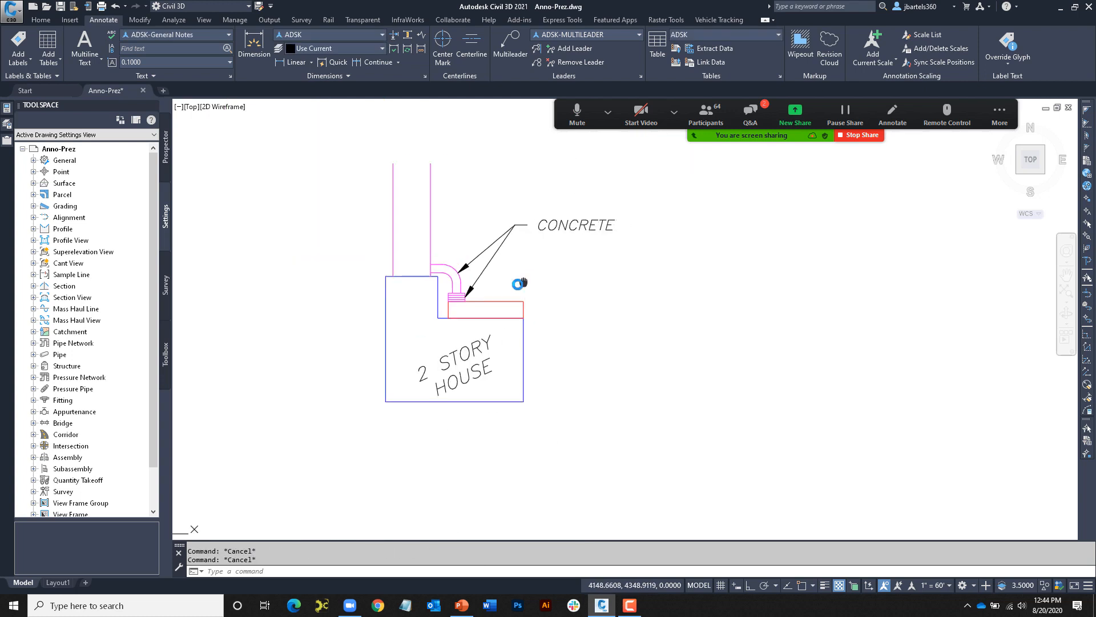
# Compare the CONCRETE leaders in both layout viewports, and select the house text in model space to examine its scale representations
pyautogui.click(57, 582)
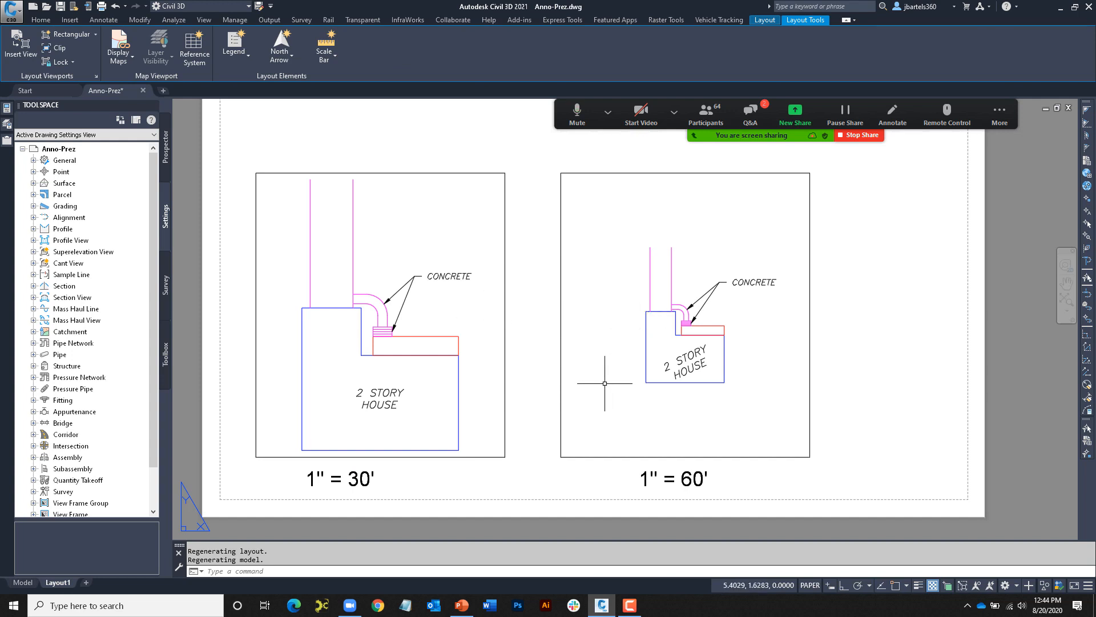
pyautogui.click(23, 582)
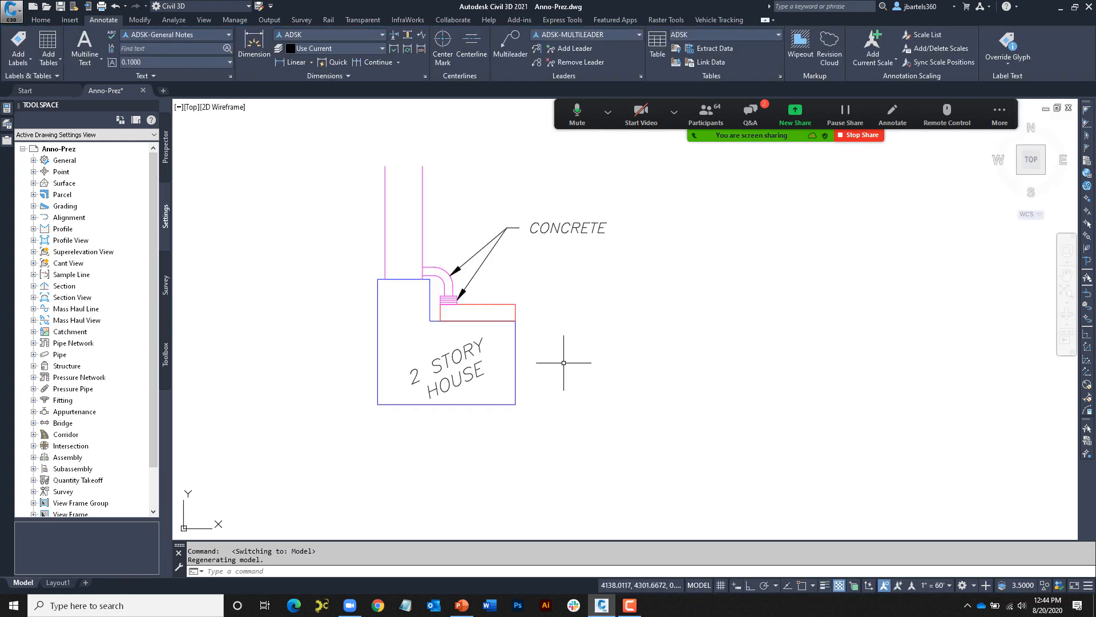
pyautogui.moveTo(573, 277); pyautogui.dragTo(621, 299, button='middle')
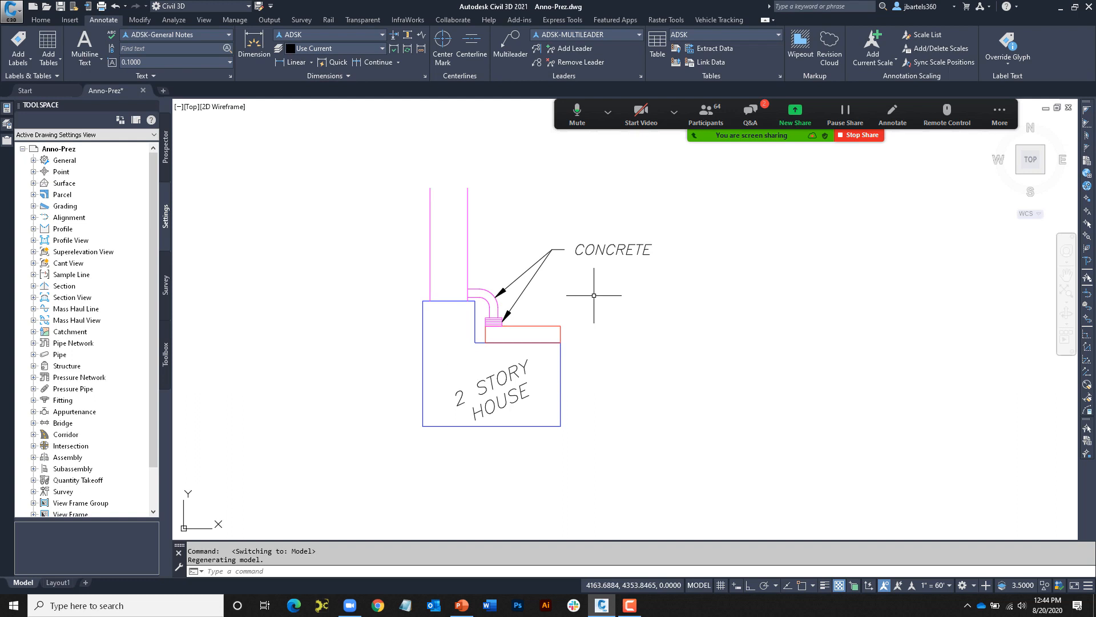
pyautogui.scroll(2, 591, 297)
pyautogui.moveTo(587, 299); pyautogui.dragTo(616, 298, button='middle')
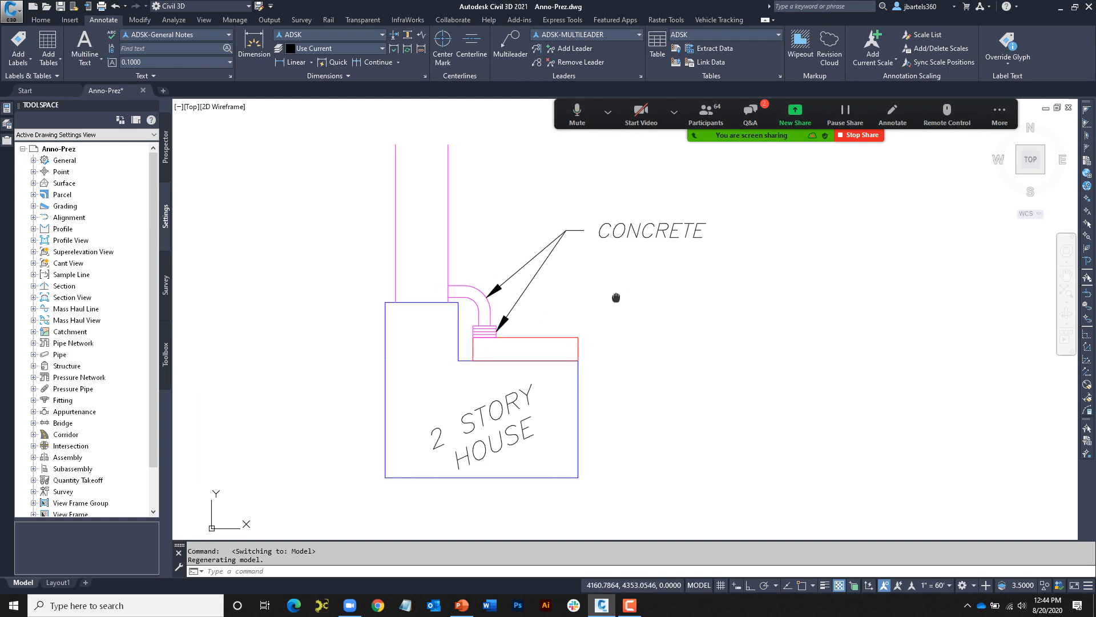
pyautogui.click(523, 391)
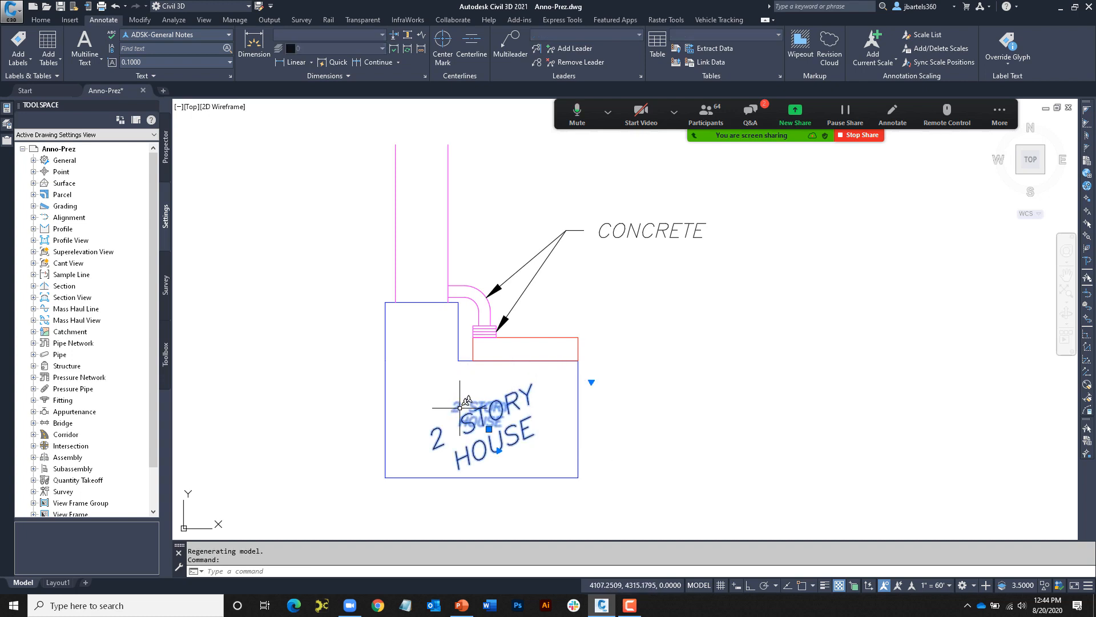
pyautogui.press('Escape')
pyautogui.press('Escape')
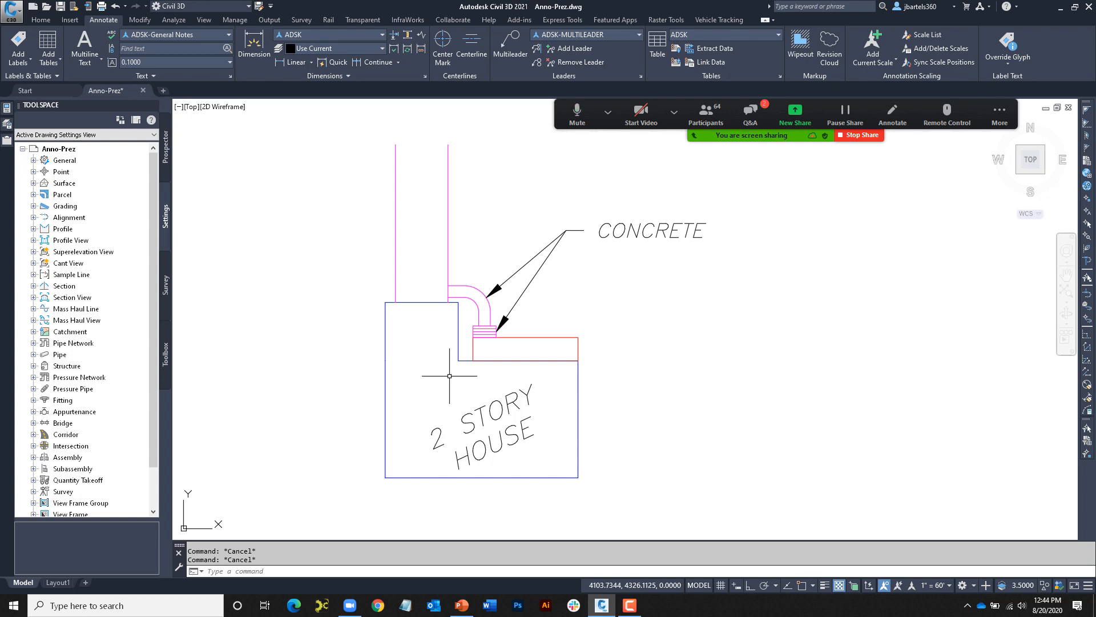
# Set the SELECTIONANNODISPLAY system variable to 0, and check how the house text and the CONCRETE multileader display when selected
pyautogui.click(271, 571)
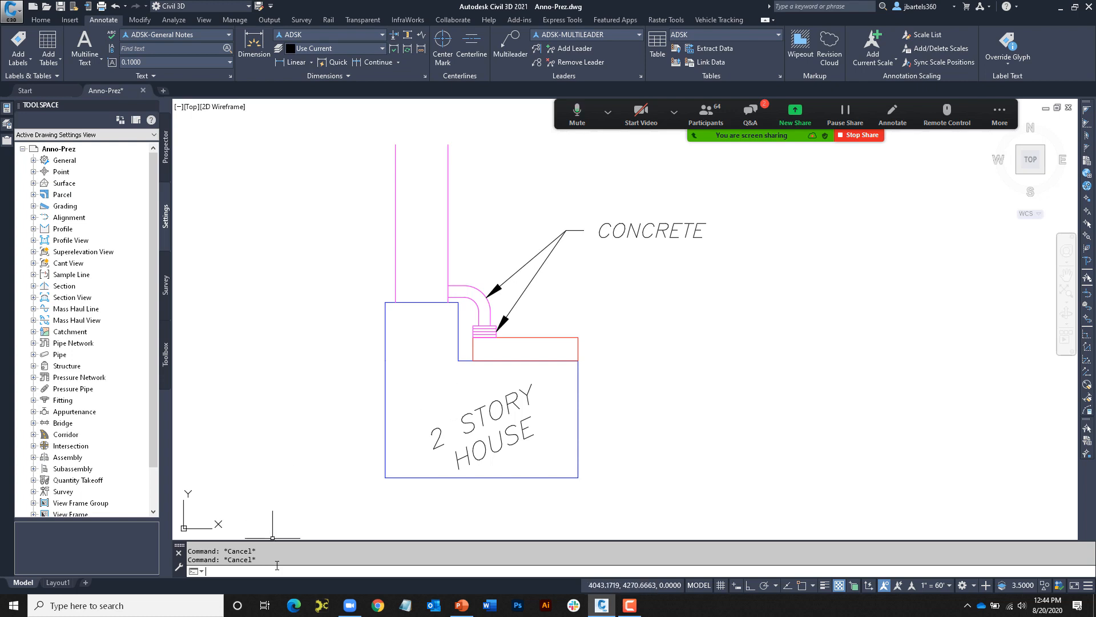
pyautogui.write('SELECTIONA')
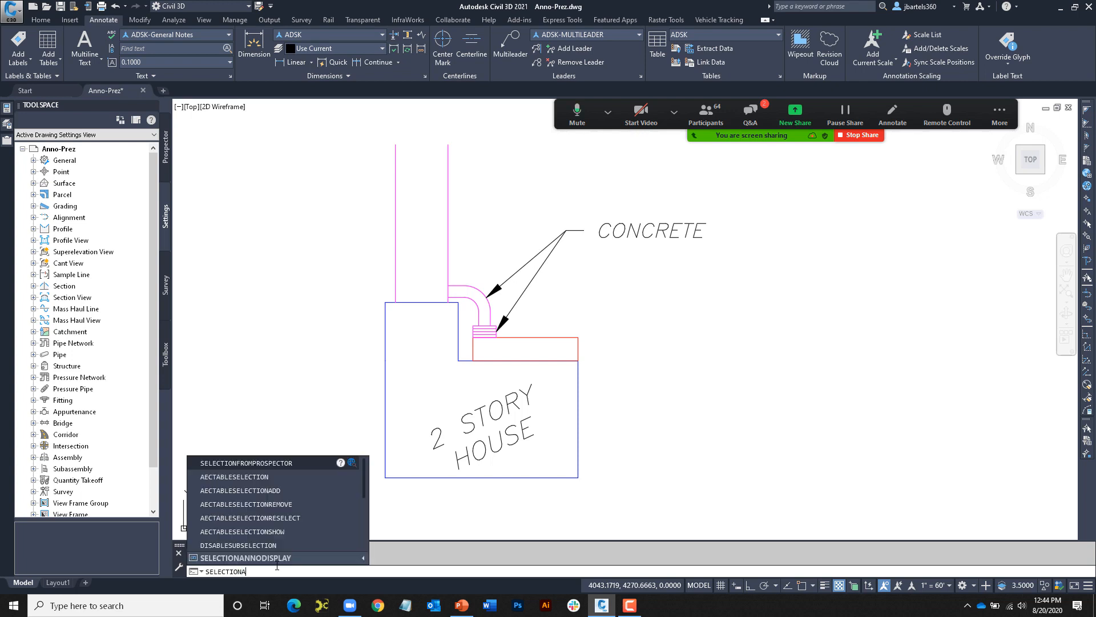
pyautogui.write('NN')
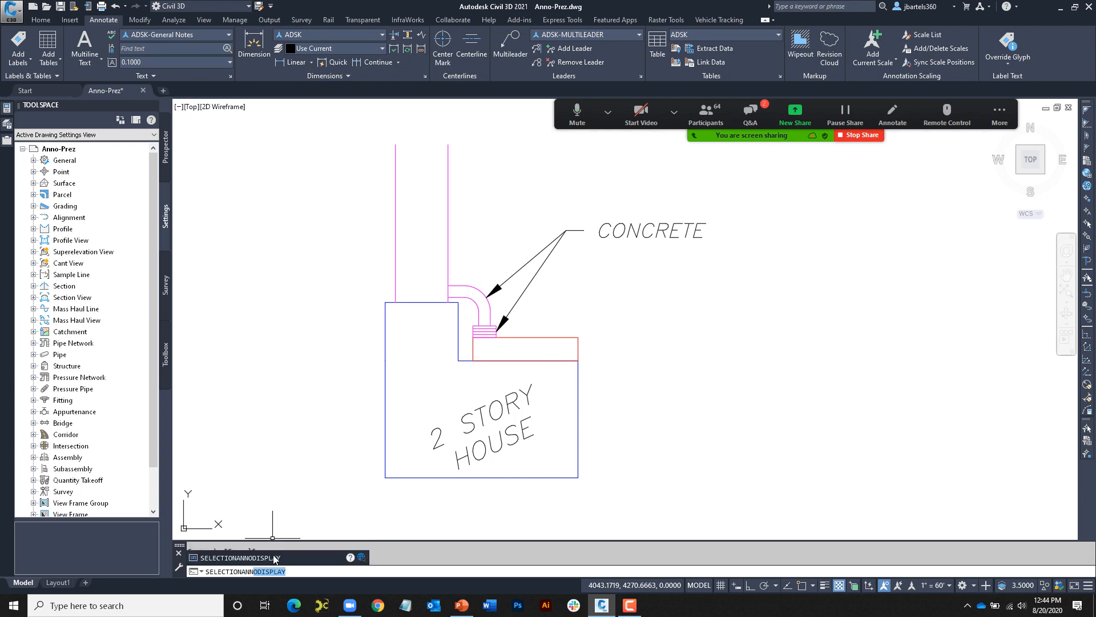
pyautogui.press('Return')
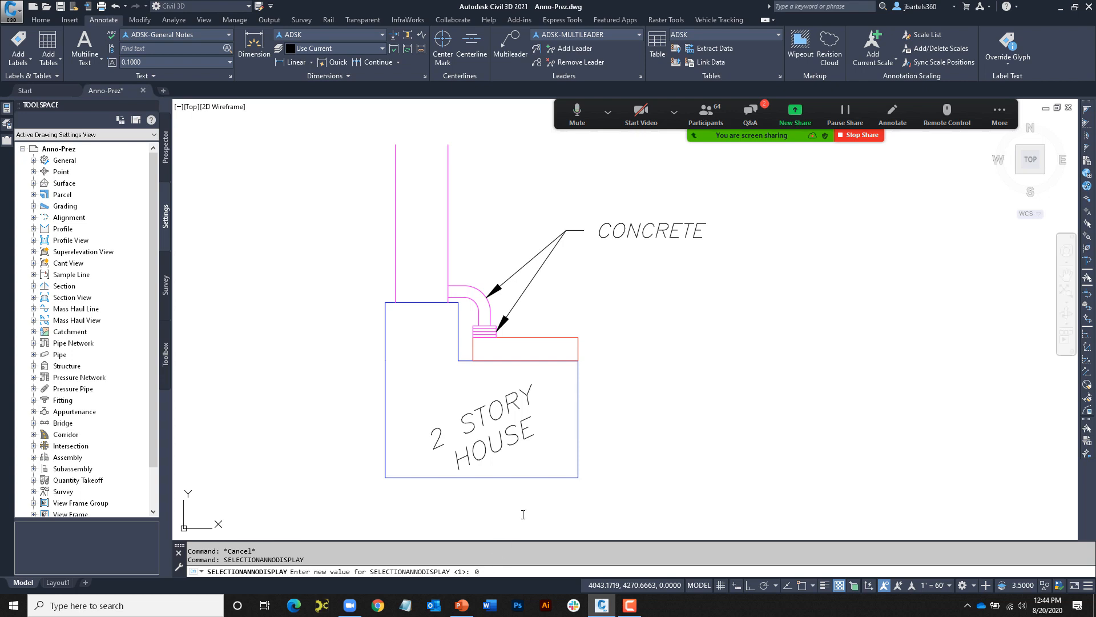
pyautogui.press('Return')
pyautogui.click(528, 437)
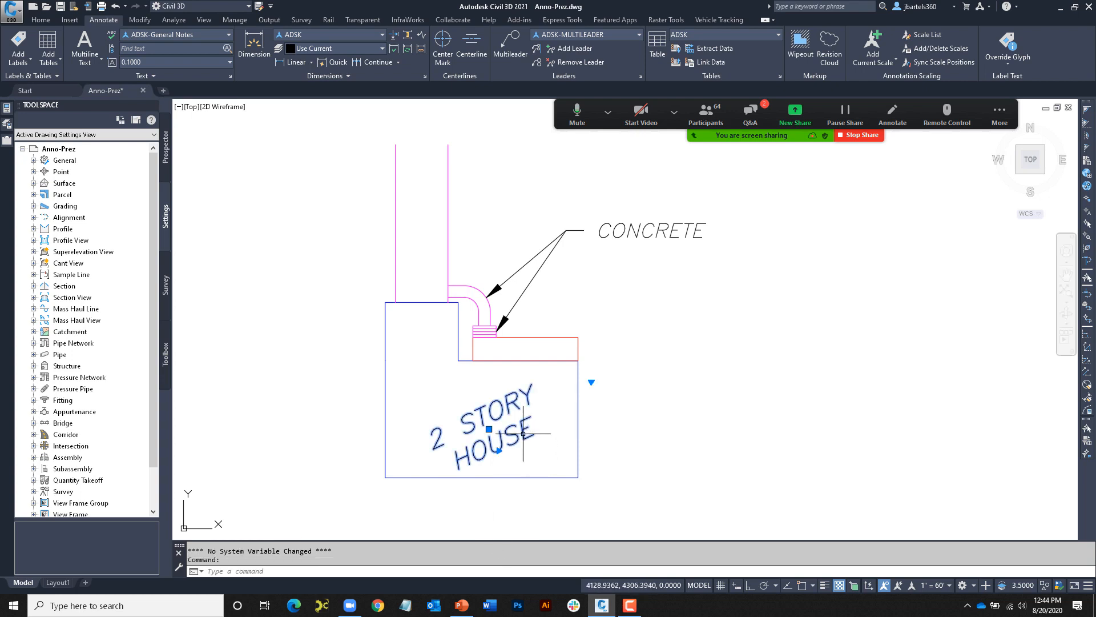
pyautogui.press('Escape')
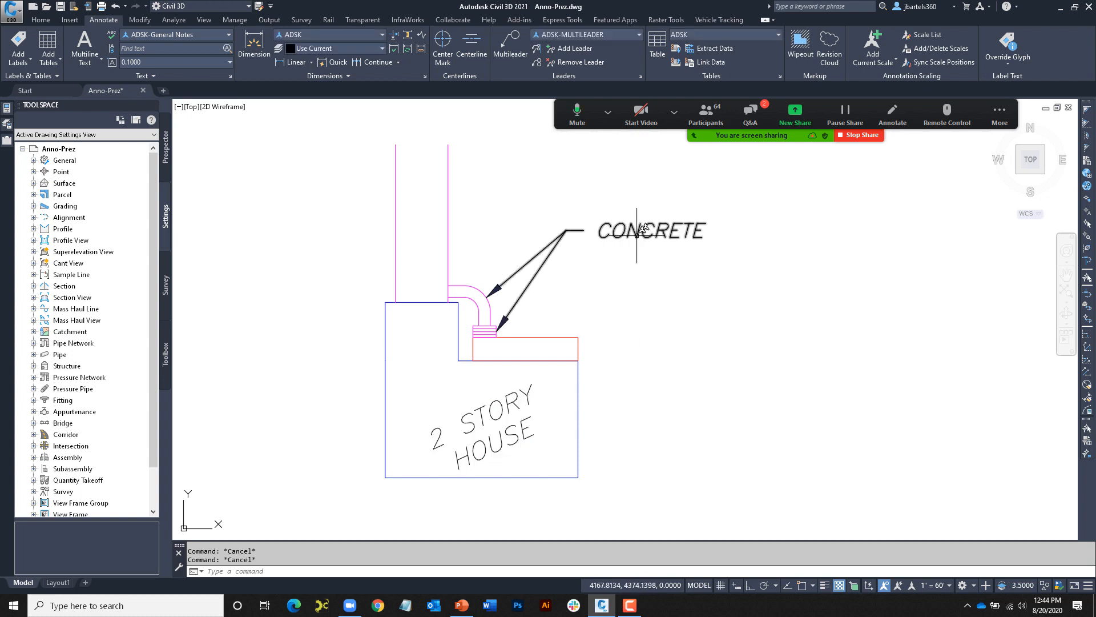
pyautogui.click(636, 231)
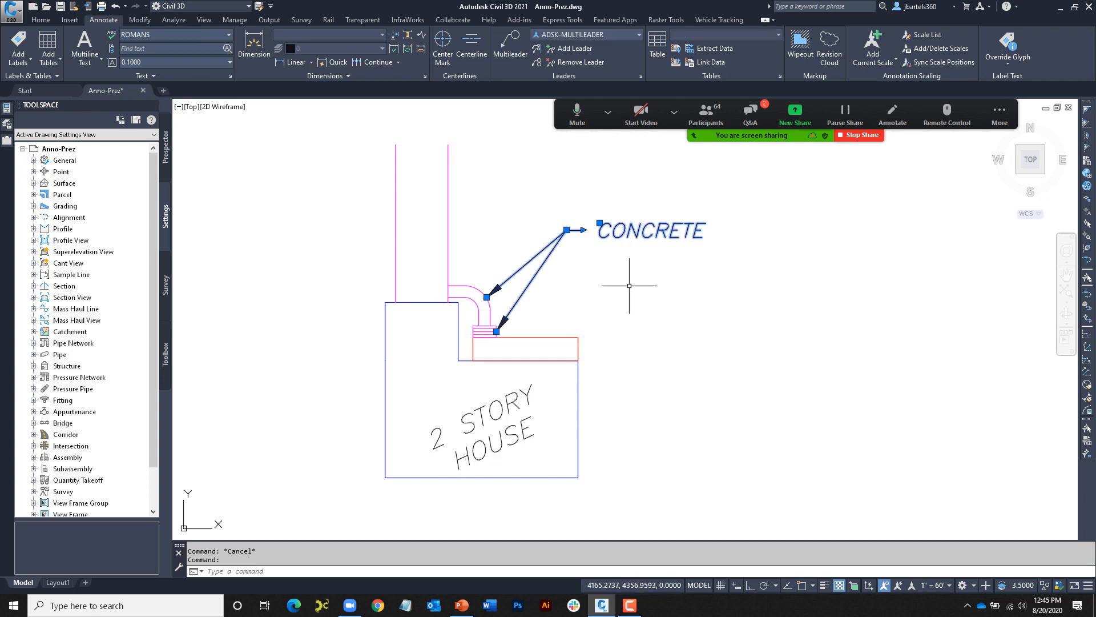
pyautogui.press('Escape')
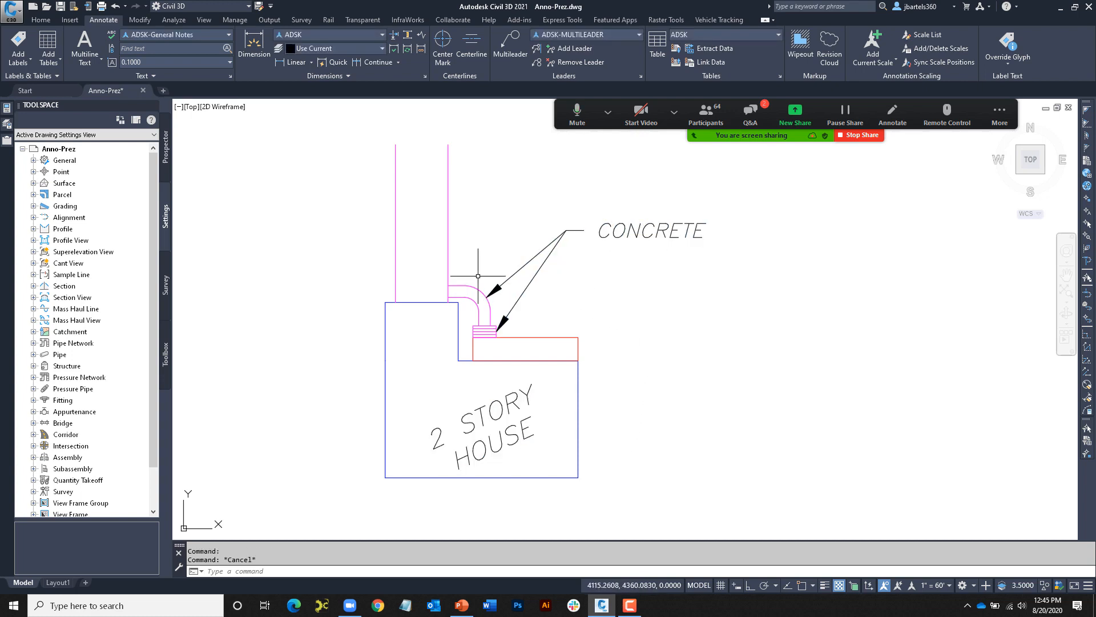
# Repeat the SELECTIONANNODISPLAY command and set its value to 1
pyautogui.rightClick(300, 188)
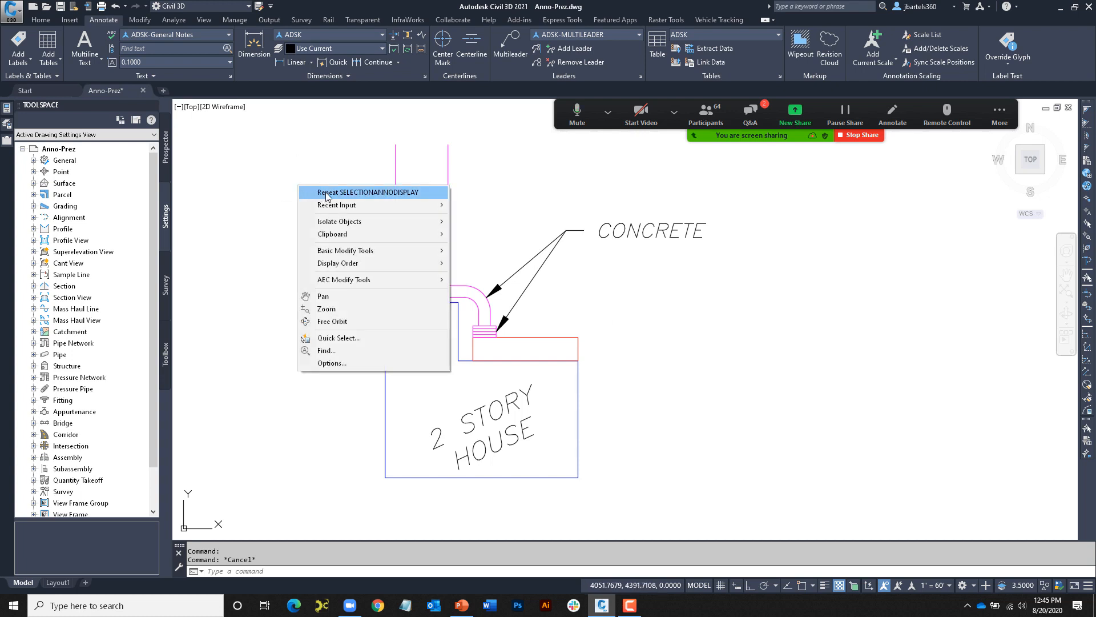
pyautogui.click(328, 192)
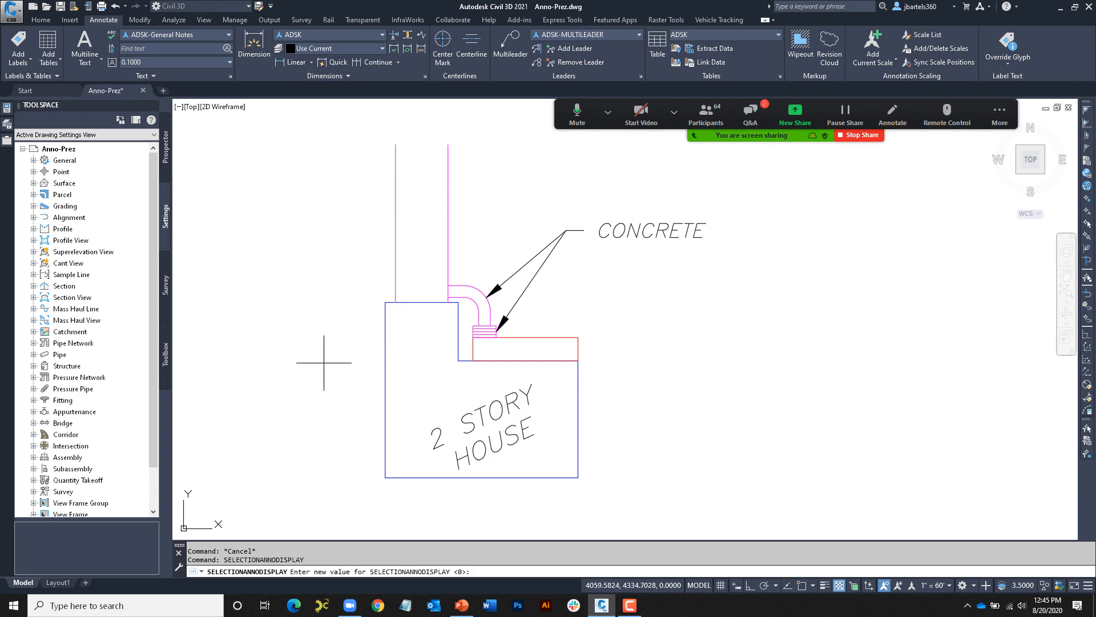
pyautogui.write('1')
pyautogui.press('Return')
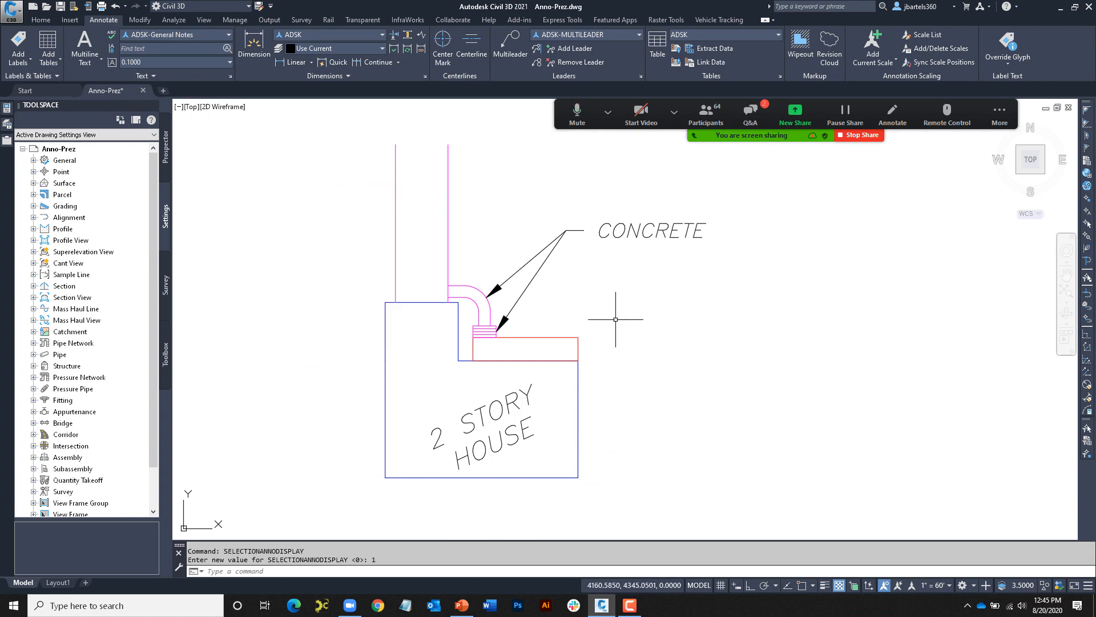
# Synchronize all scale positions of the CONCRETE multileader to its current 1" = 60' placement, and select it to check its scale representations
pyautogui.click(616, 230)
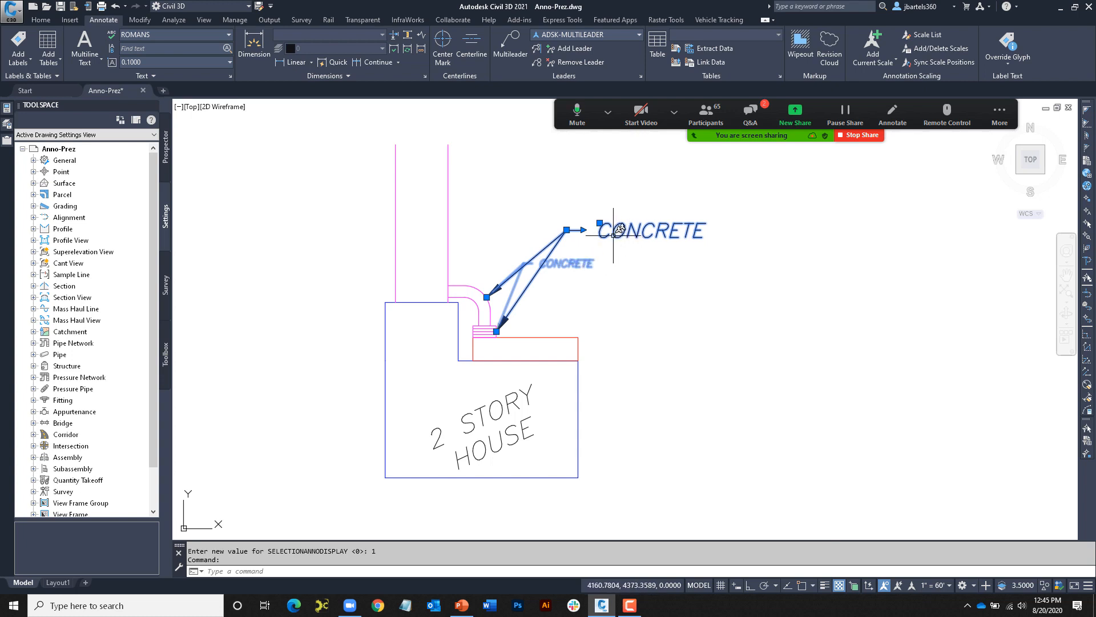
pyautogui.click(920, 62)
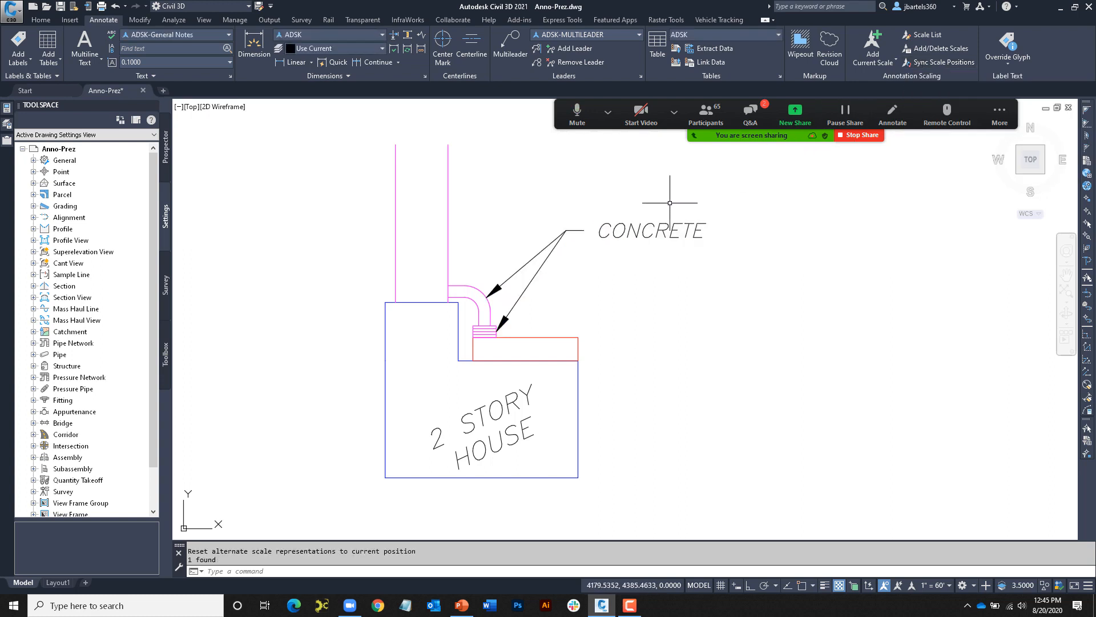
pyautogui.click(600, 231)
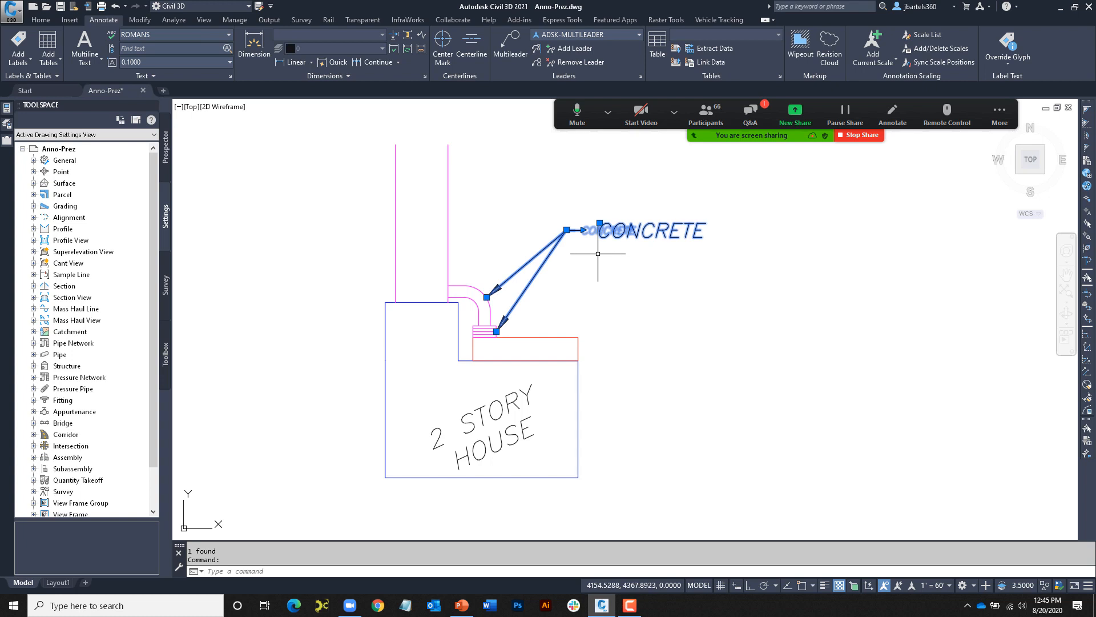
pyautogui.press('Escape')
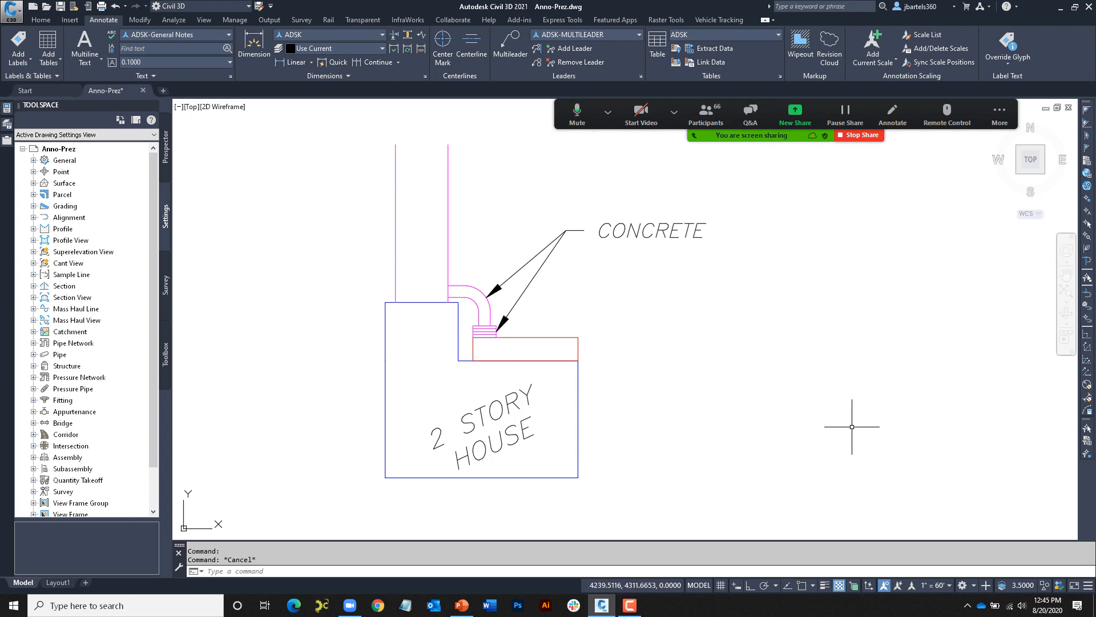
# Set the annotation scale to 1" = 30' and move the CONCRETE multileader's text down and slightly left, nearer the steps
pyautogui.click(939, 585)
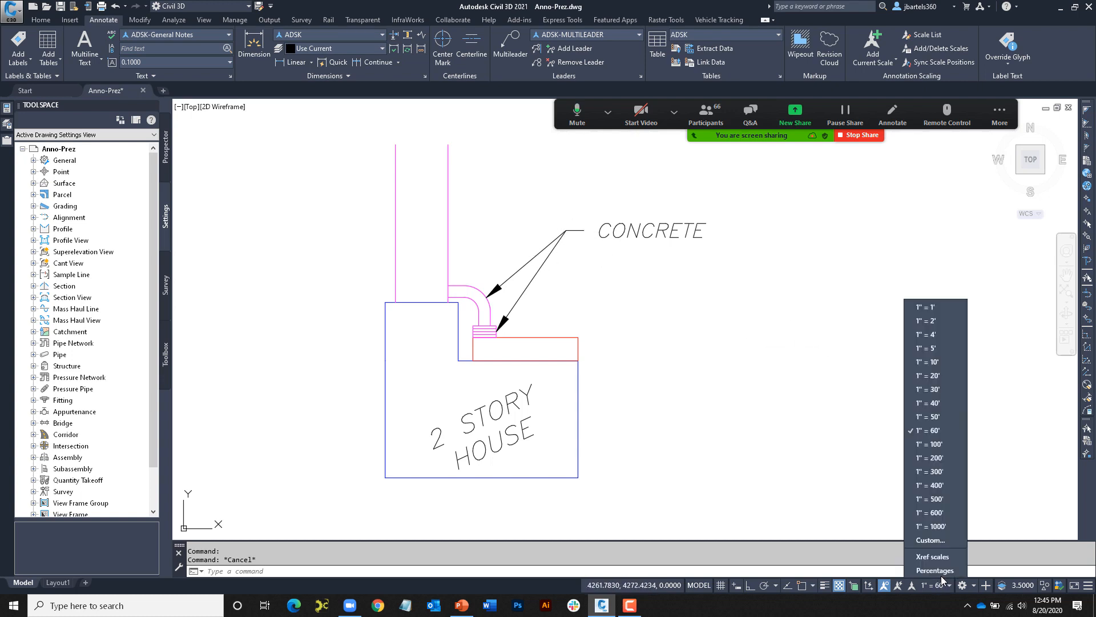
pyautogui.click(935, 389)
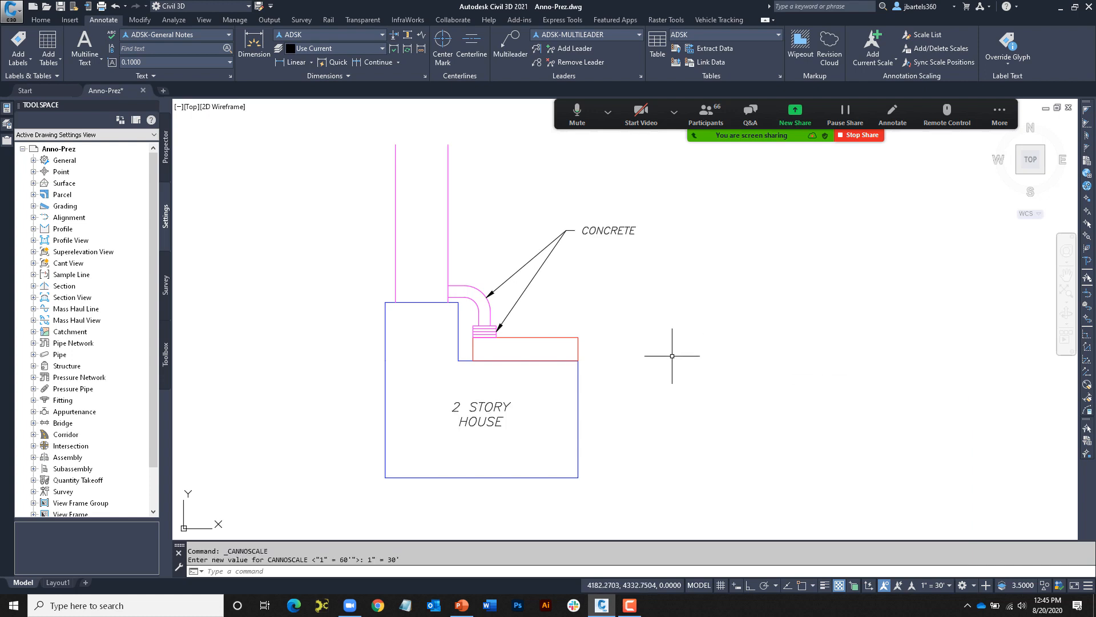
pyautogui.click(608, 230)
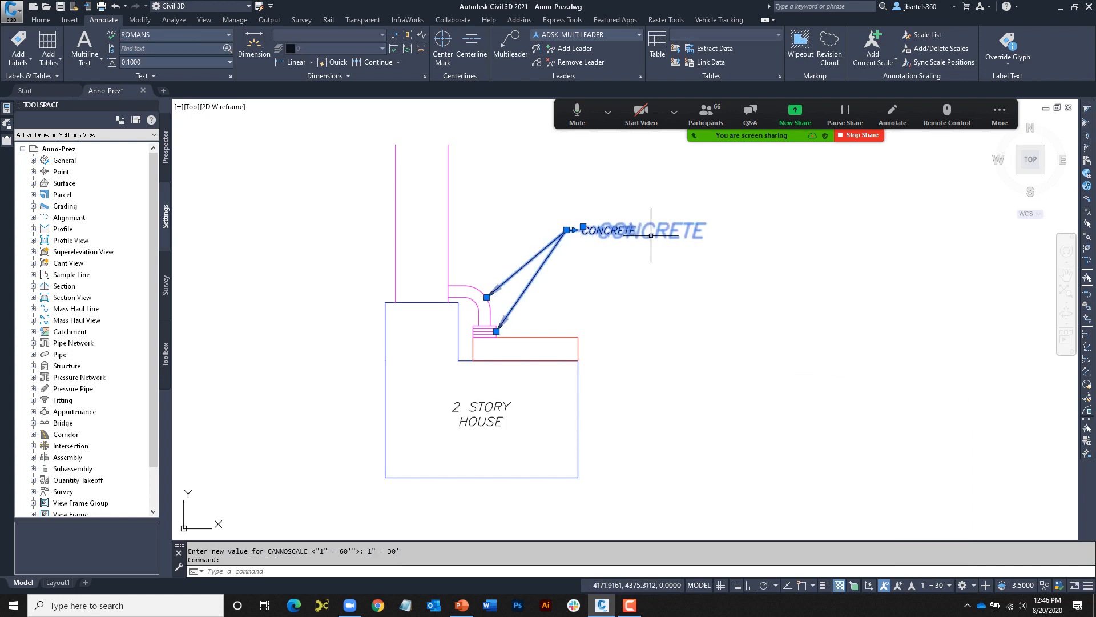
pyautogui.click(583, 226)
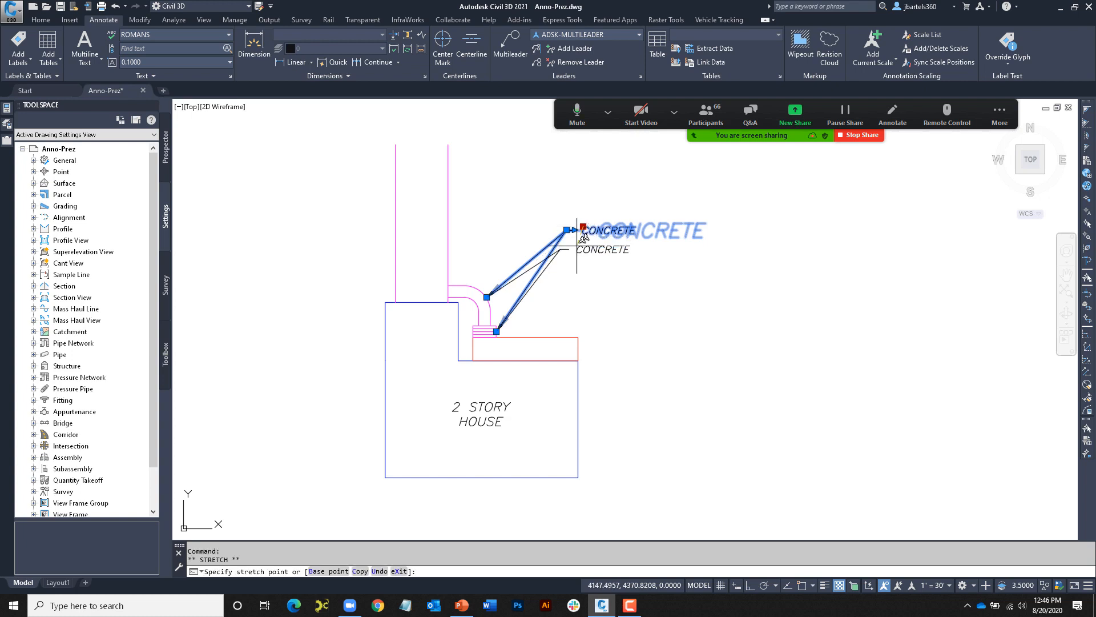
pyautogui.click(562, 273)
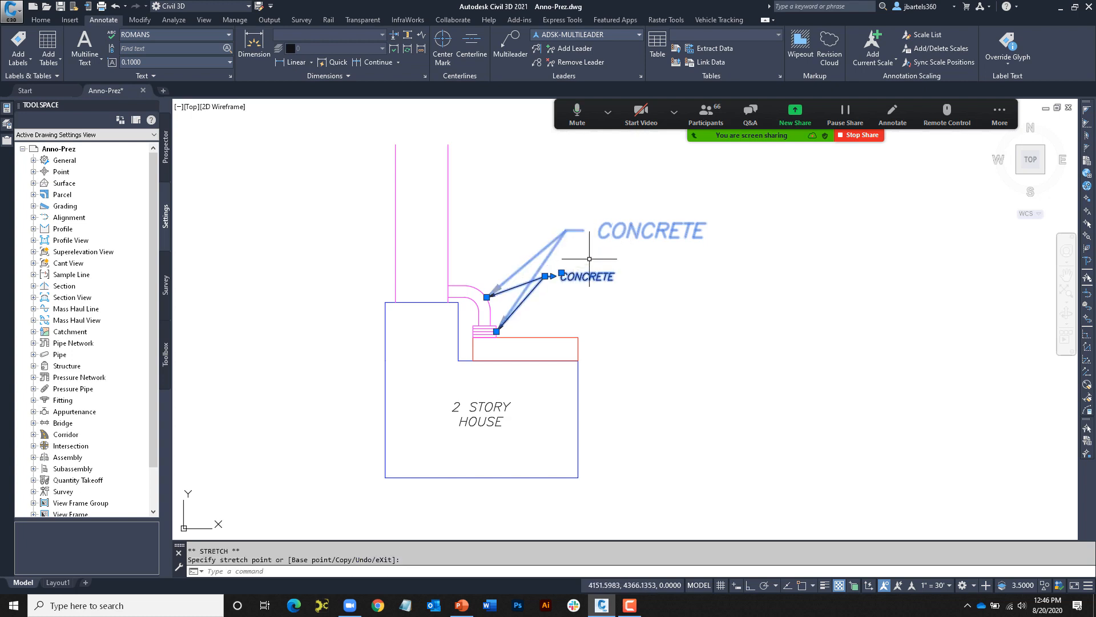
pyautogui.press('Escape')
pyautogui.press('Escape')
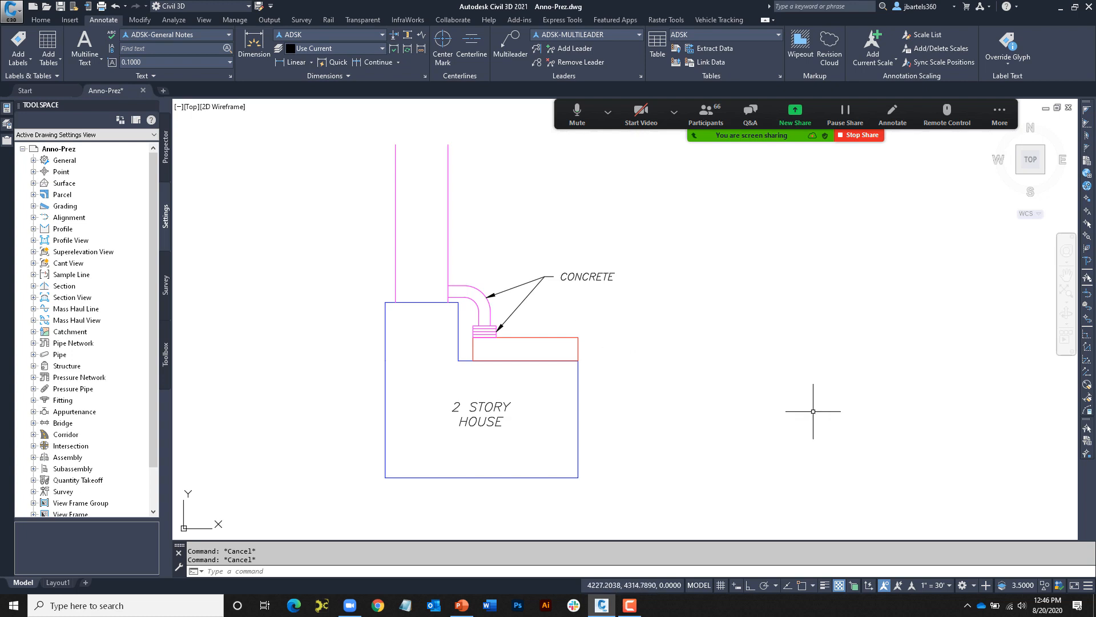
# Set the annotation scale to 1" = 20' and hide annotative objects that do not support the current scale
pyautogui.click(883, 585)
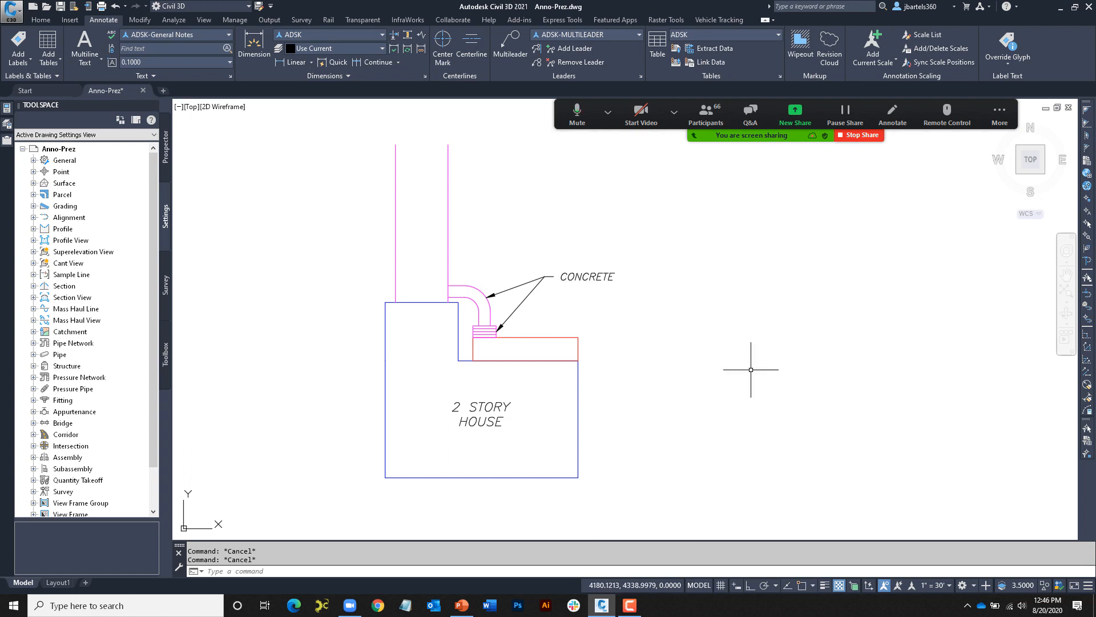
pyautogui.click(935, 586)
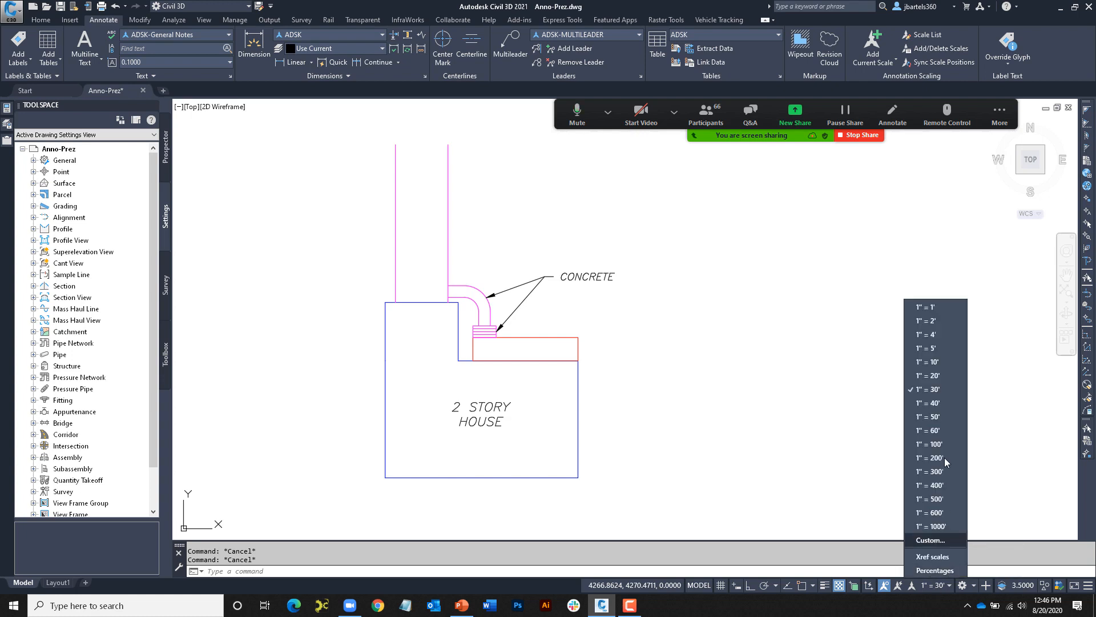
pyautogui.click(937, 375)
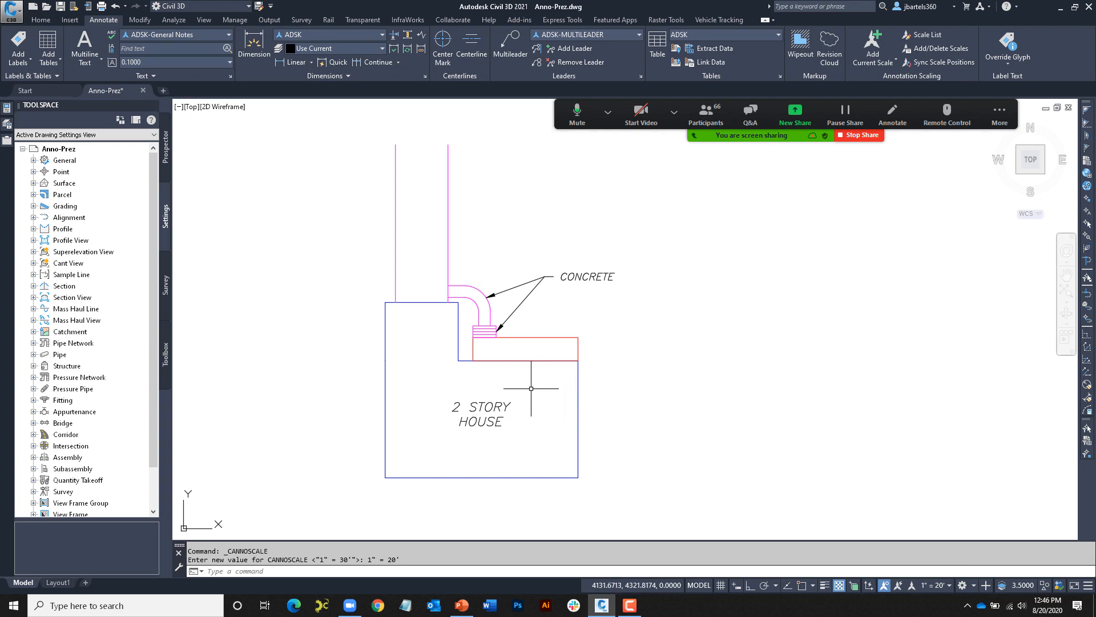
pyautogui.click(884, 585)
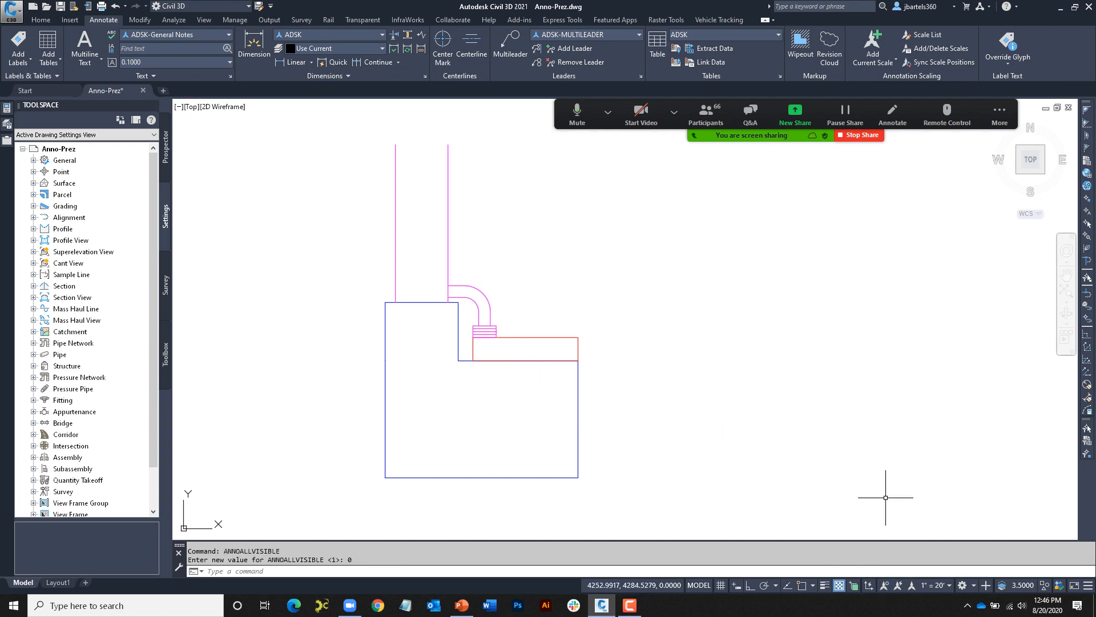
# Switch the annotation scale to 1" = 30' and then 1" = 60', and turn the display of annotative objects at all scales back on
pyautogui.click(946, 585)
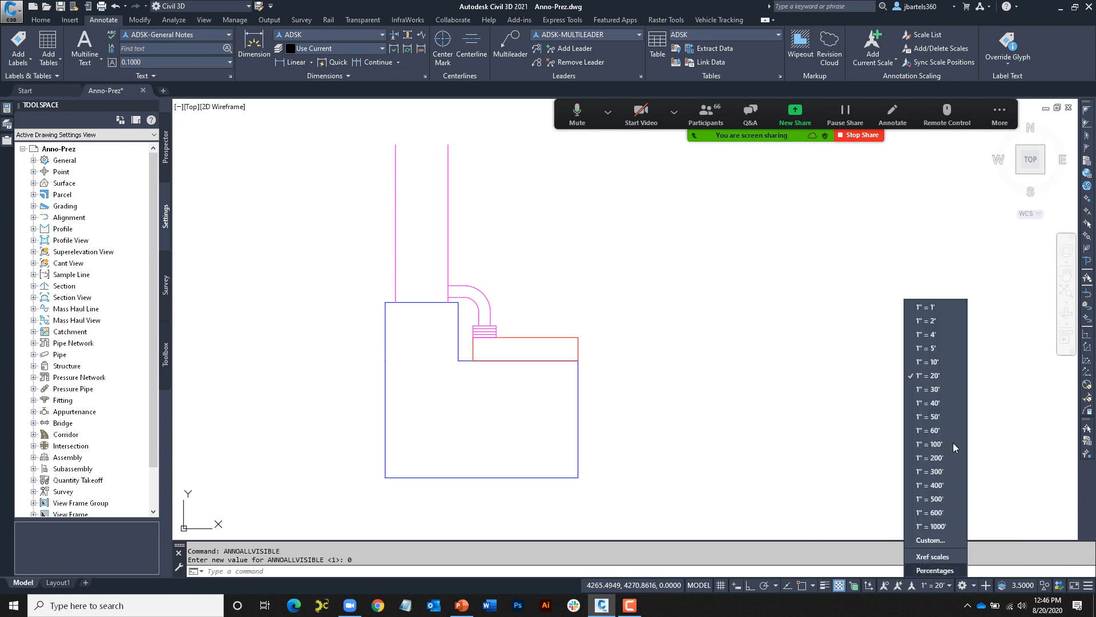
pyautogui.click(936, 389)
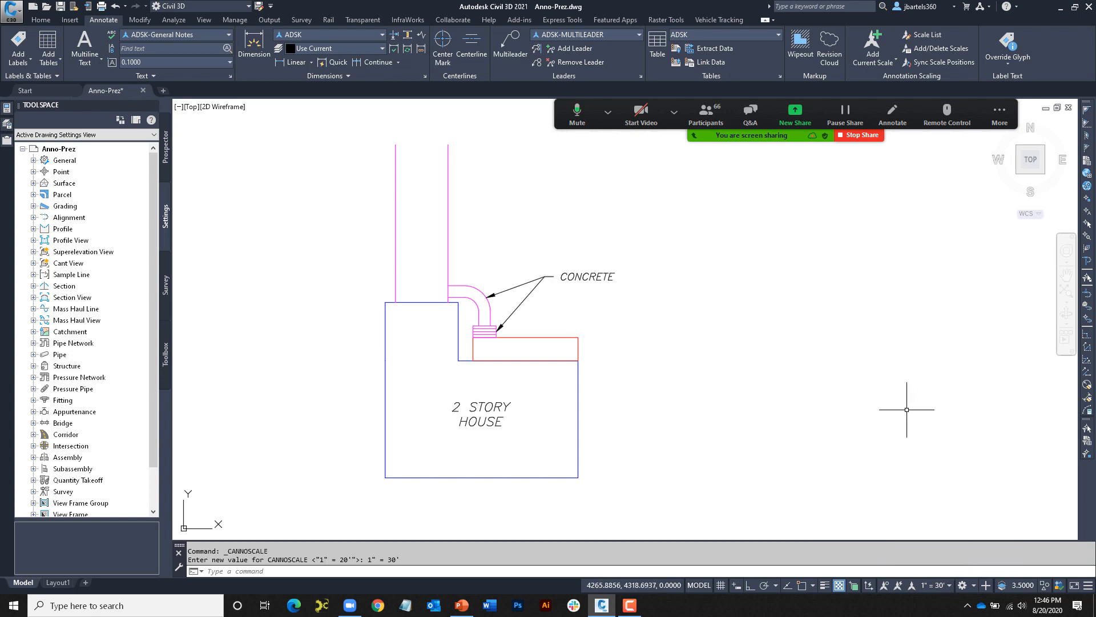
pyautogui.click(937, 586)
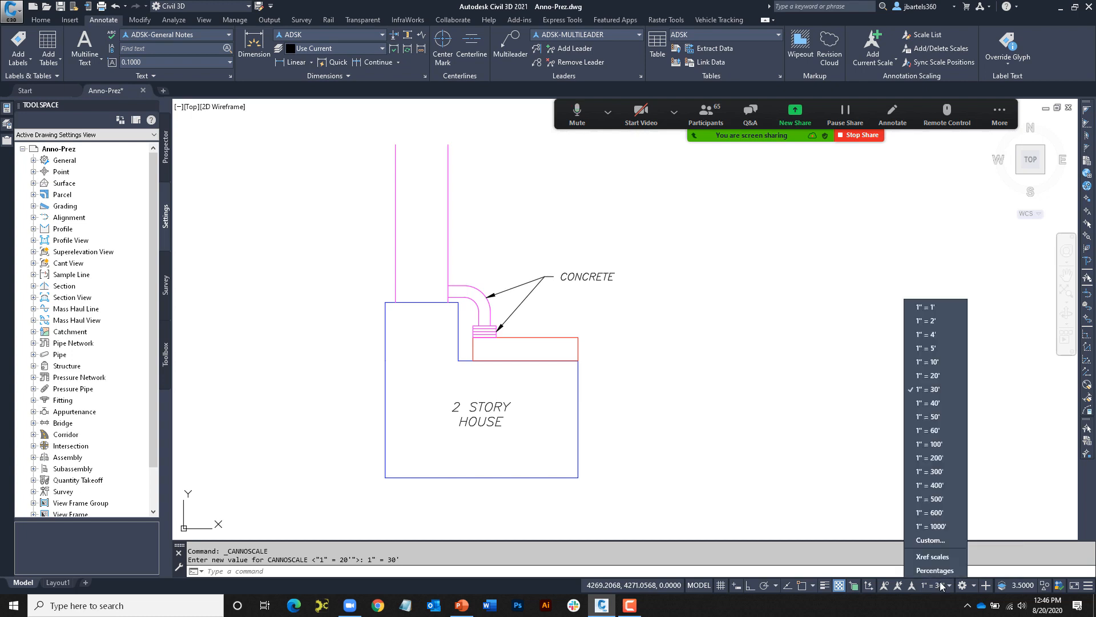
pyautogui.click(936, 430)
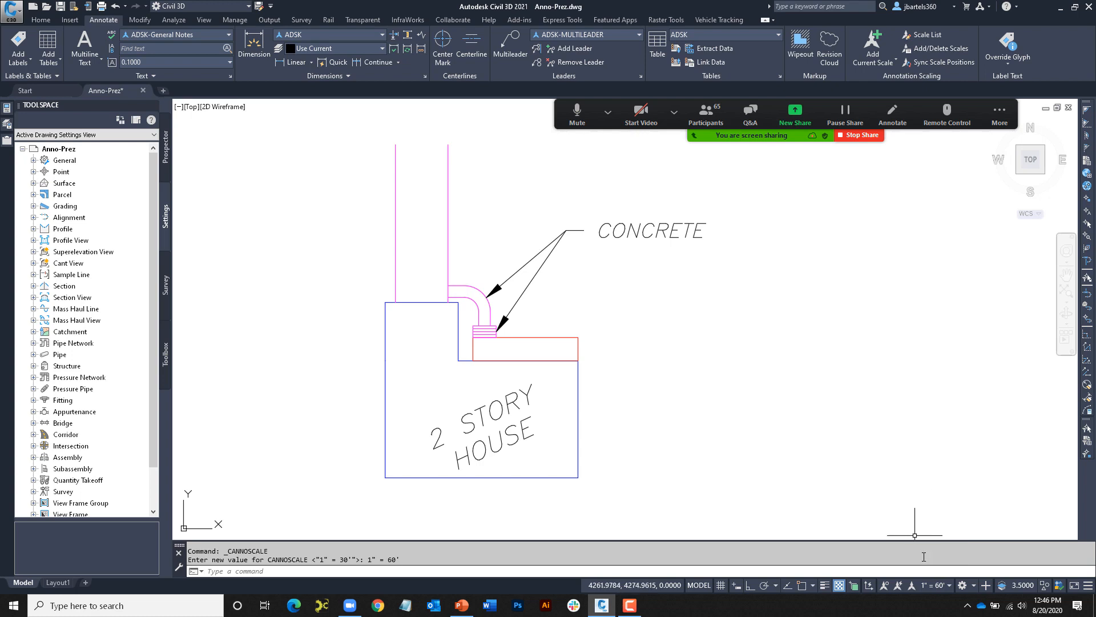
pyautogui.click(884, 585)
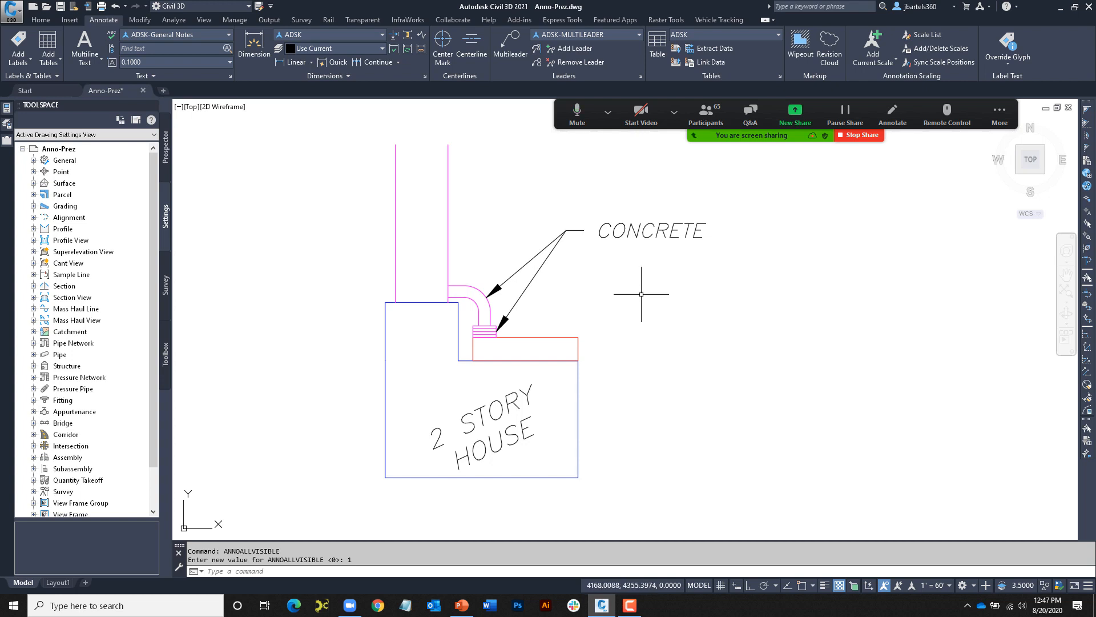
# Turn on automatic adding of scales to annotative objects, and set the annotation scale to 1" = 5'
pyautogui.click(898, 586)
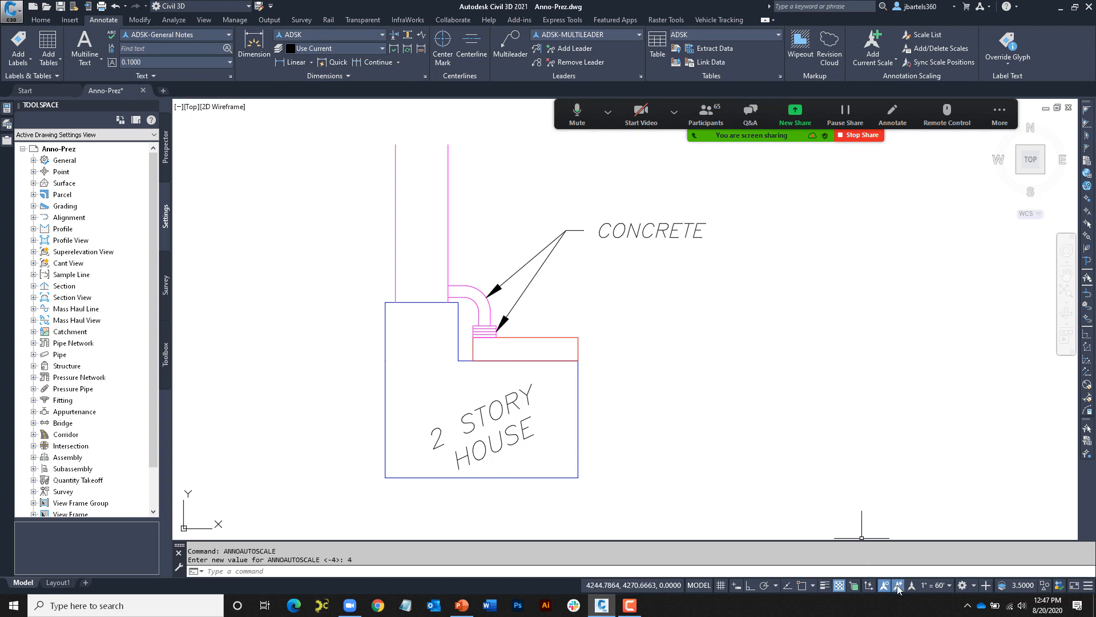
pyautogui.click(931, 584)
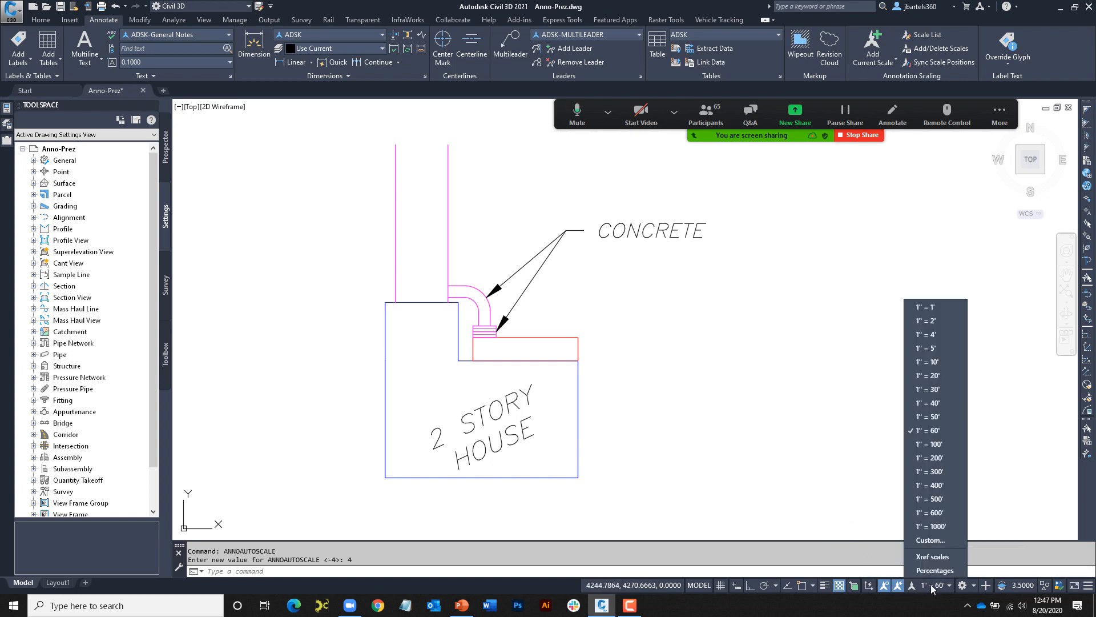
pyautogui.click(932, 348)
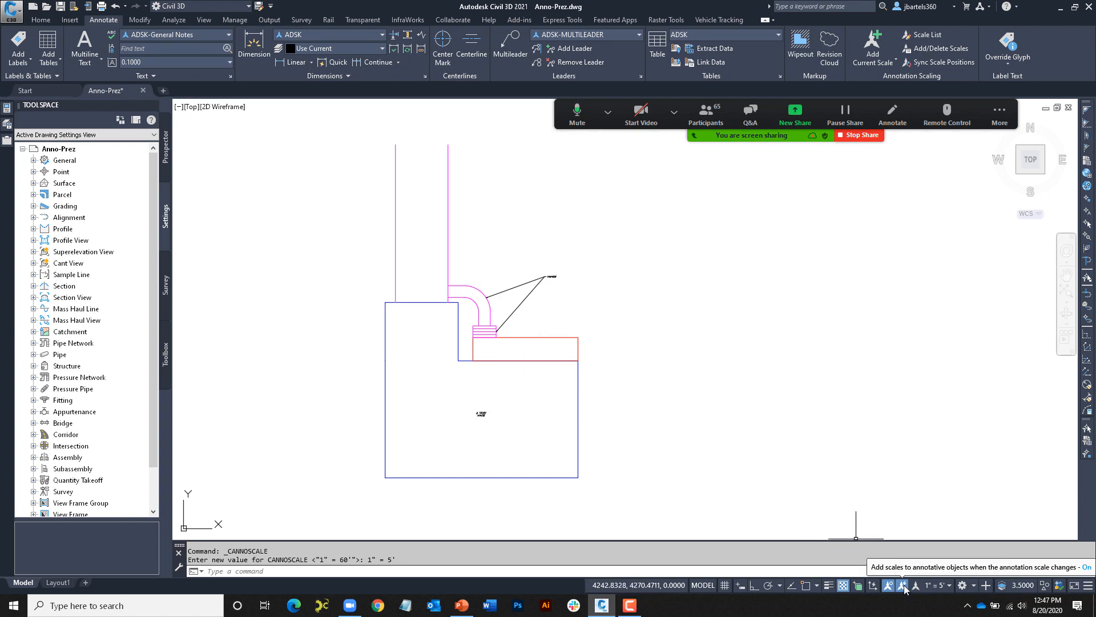
pyautogui.click(935, 586)
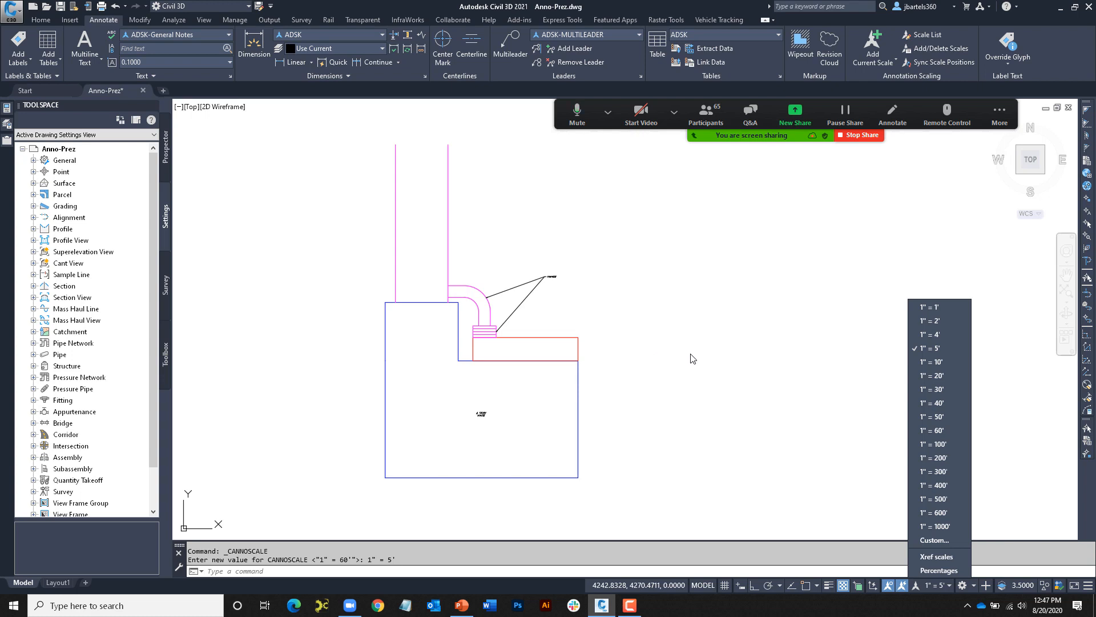
pyautogui.click(902, 584)
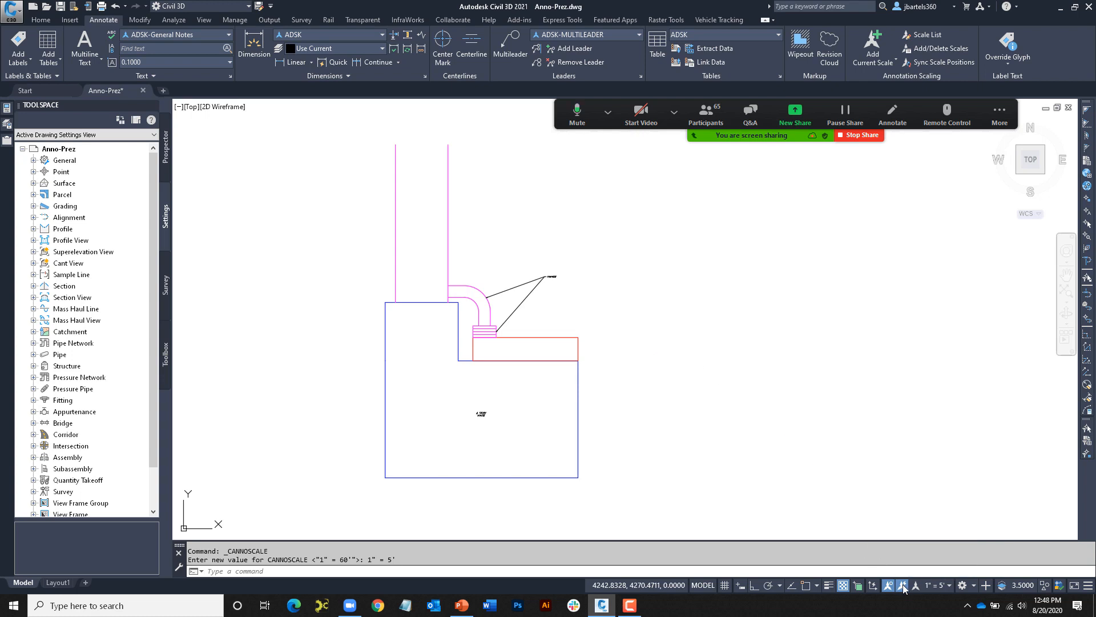
# Turn off automatic adding of annotation scales and delete the current 1" = 5' scale from all annotative objects
pyautogui.click(902, 585)
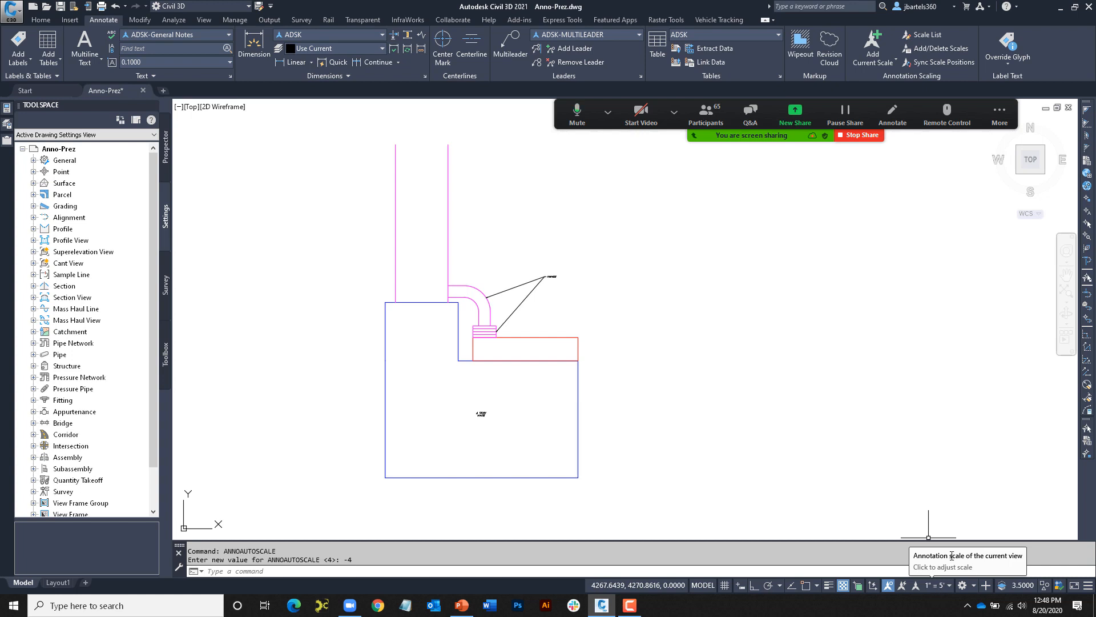
pyautogui.click(875, 63)
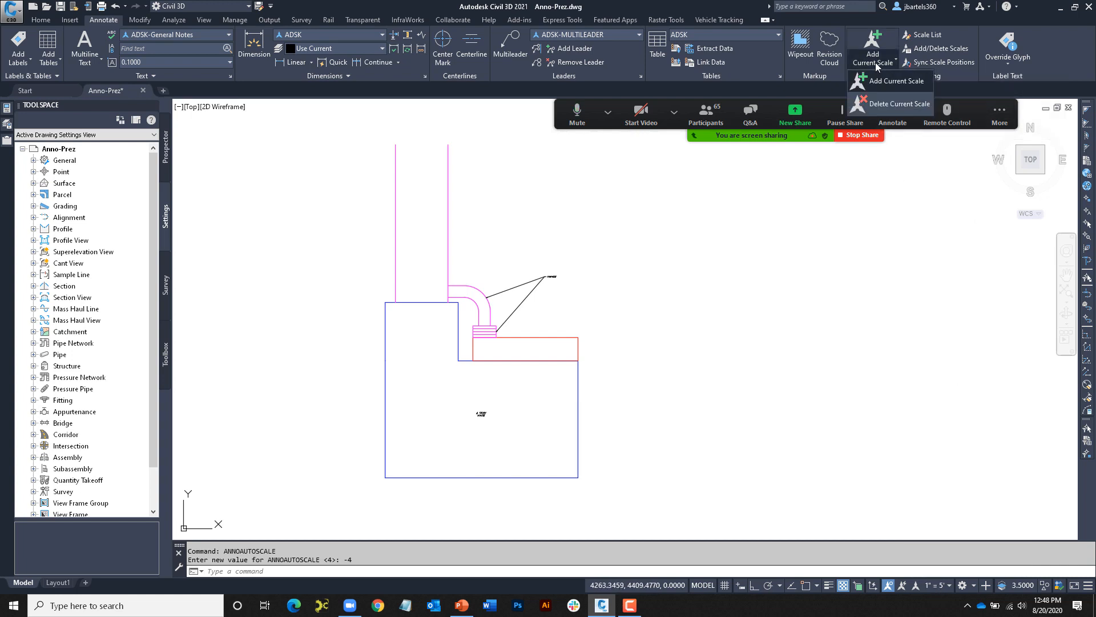
pyautogui.click(872, 104)
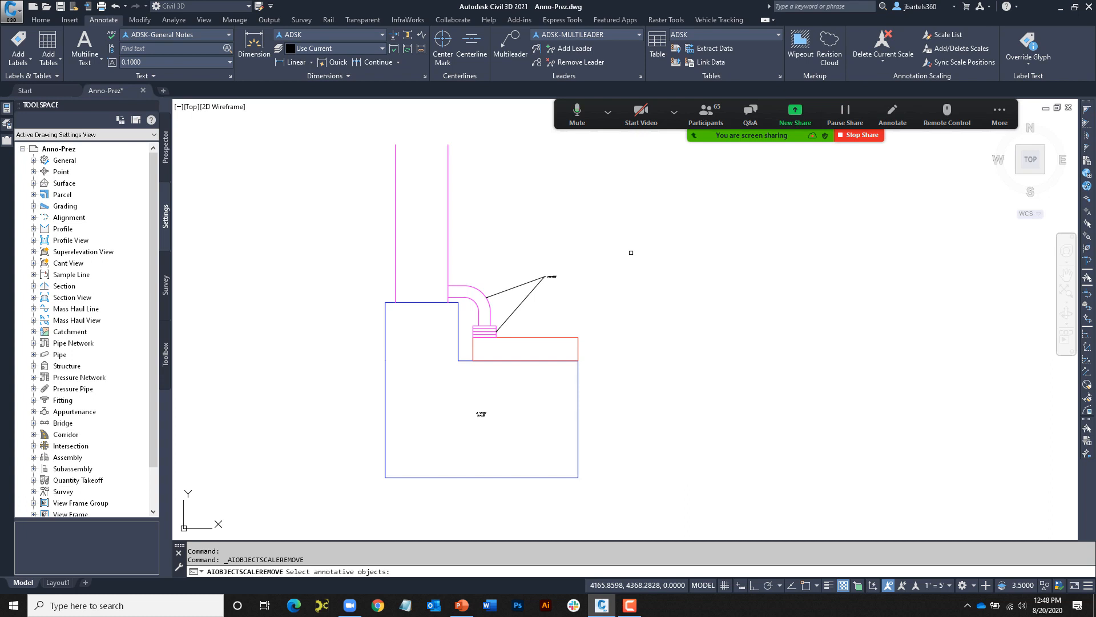
pyautogui.write('ALL')
pyautogui.press('Return')
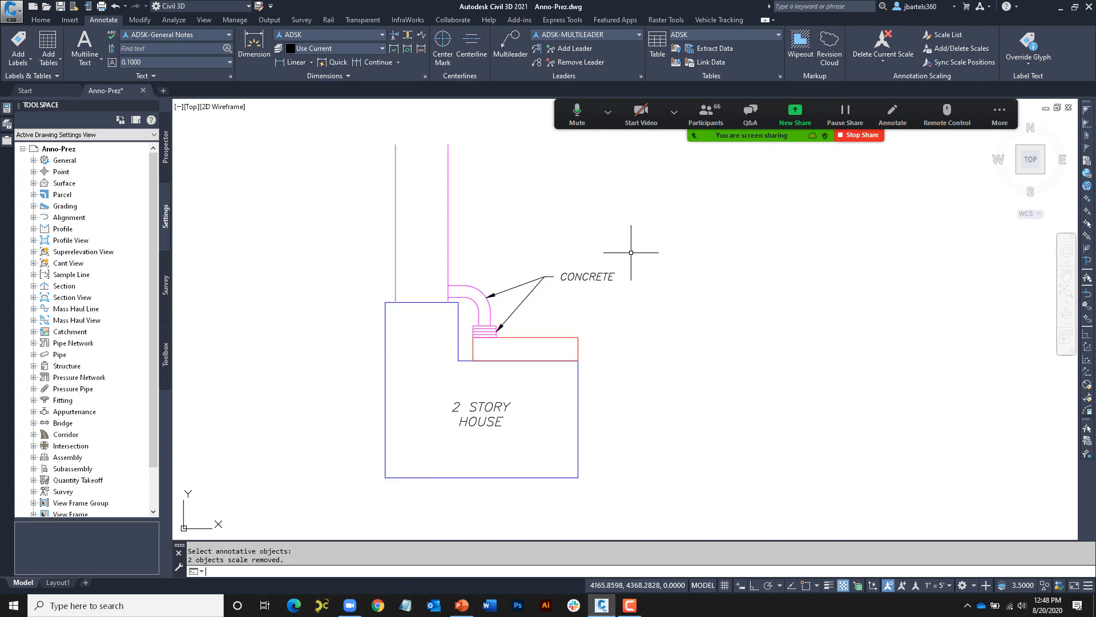
pyautogui.press('Escape')
pyautogui.press('Escape')
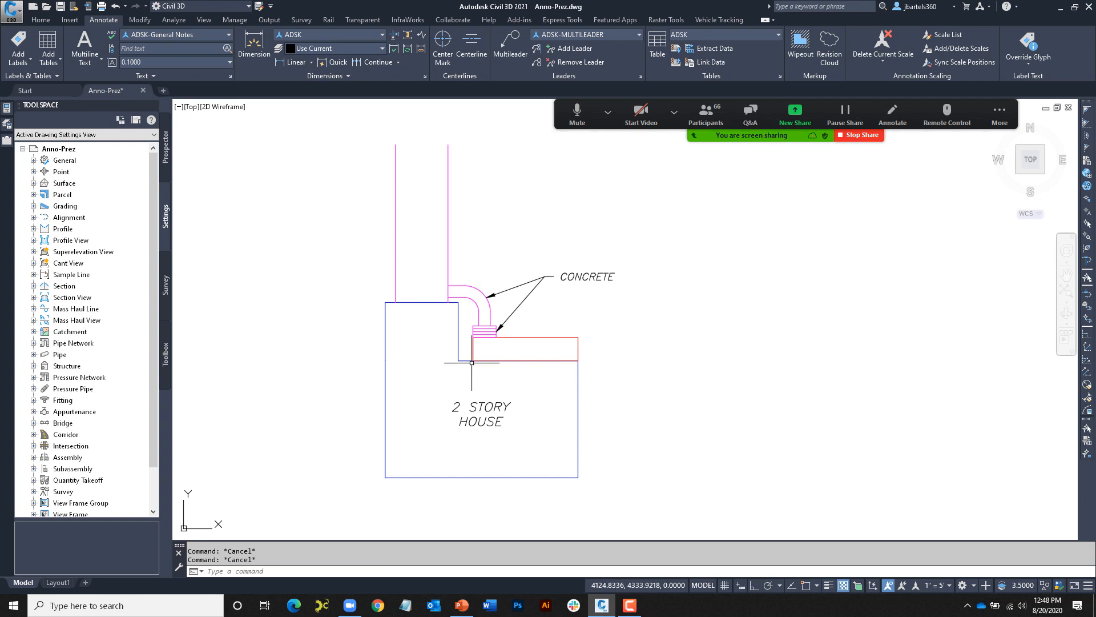
# In Layout1, move both the 1" = 30' and 1" = 60' viewports to the $VIEWPORTS layer
pyautogui.click(64, 584)
pyautogui.click(594, 232)
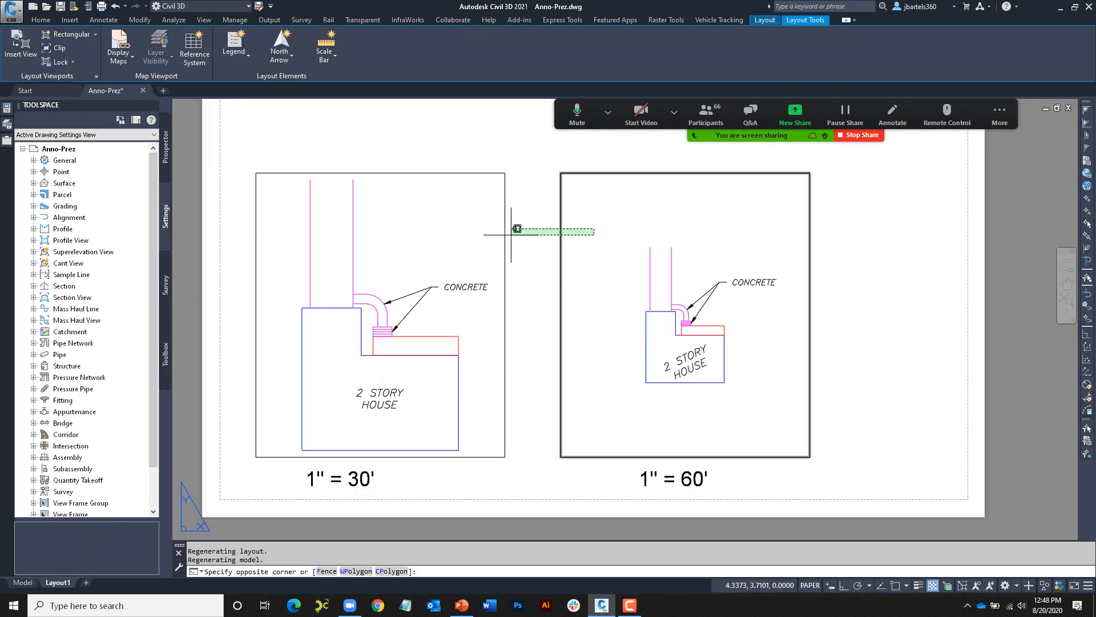
pyautogui.click(496, 229)
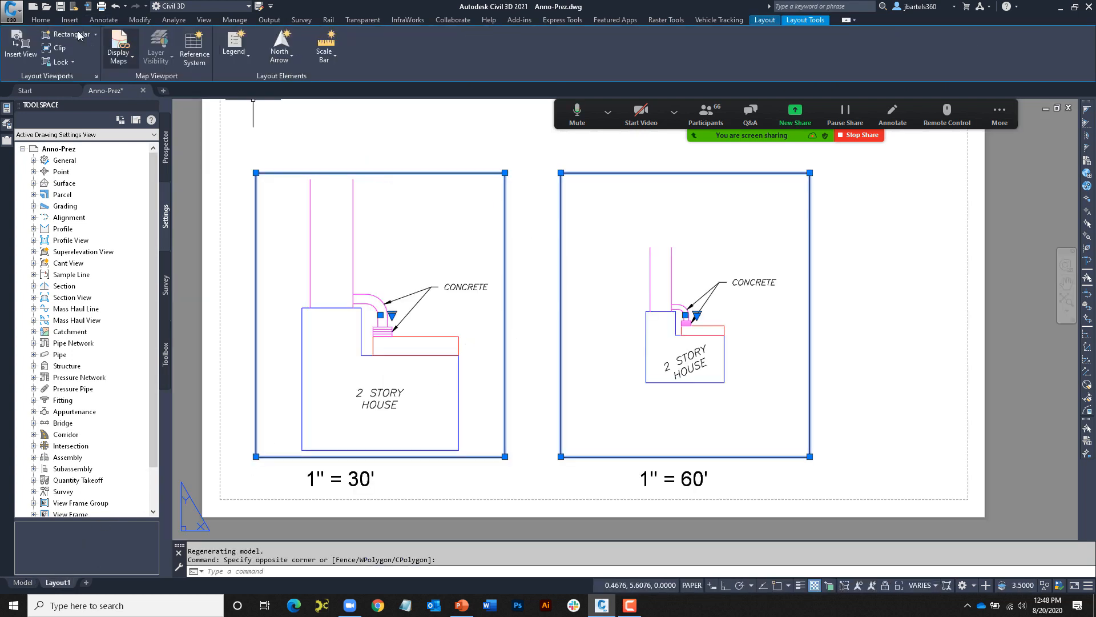
pyautogui.click(42, 20)
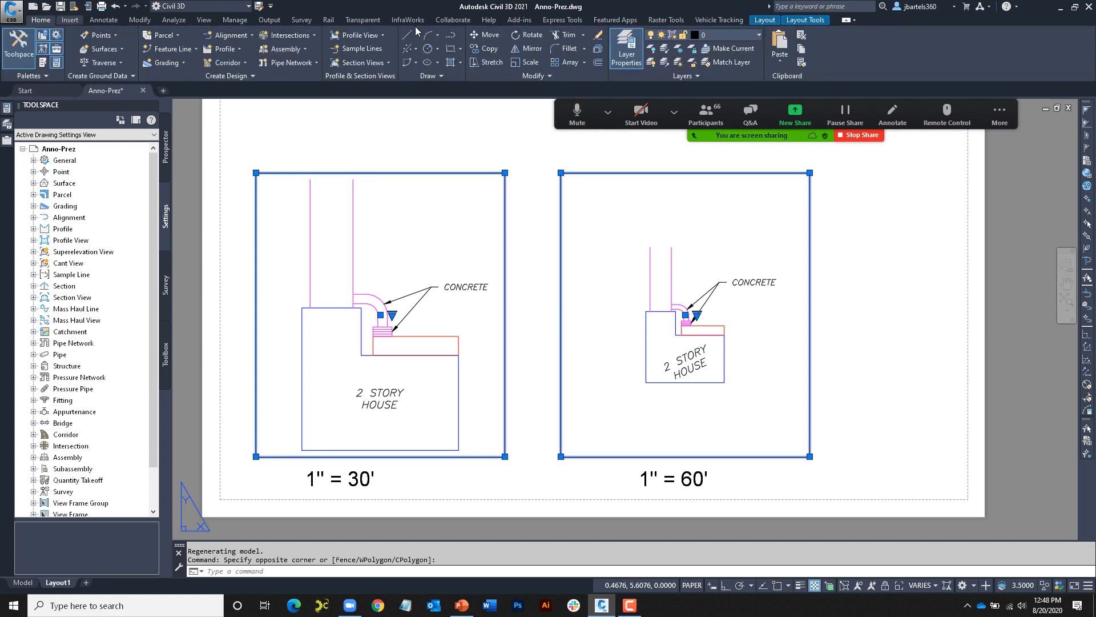
pyautogui.click(720, 36)
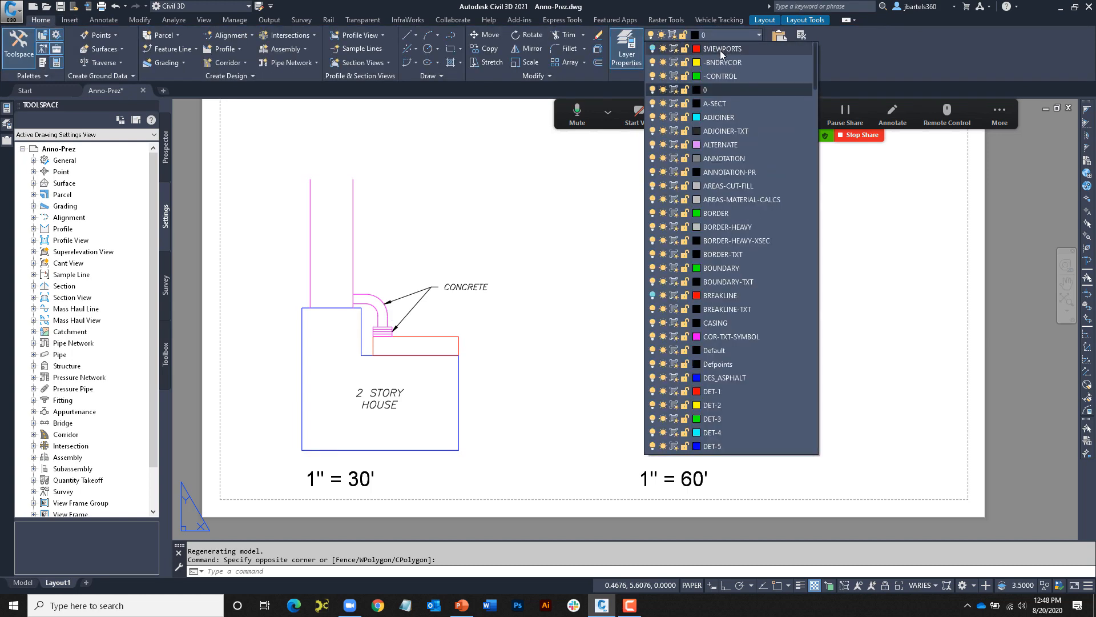
pyautogui.click(721, 50)
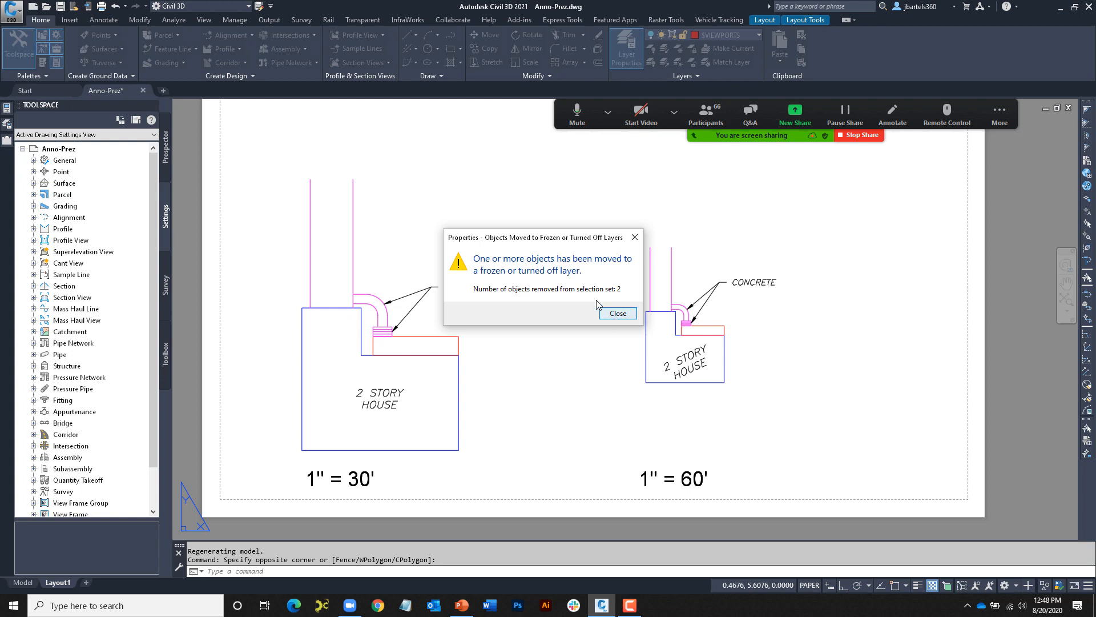
pyautogui.click(607, 312)
pyautogui.press('Escape')
pyautogui.press('Escape')
# Draw a large circle in the empty area of the sheet above the two existing views
pyautogui.scroll(-2, 527, 268)
pyautogui.moveTo(535, 243); pyautogui.dragTo(491, 338, button='middle')
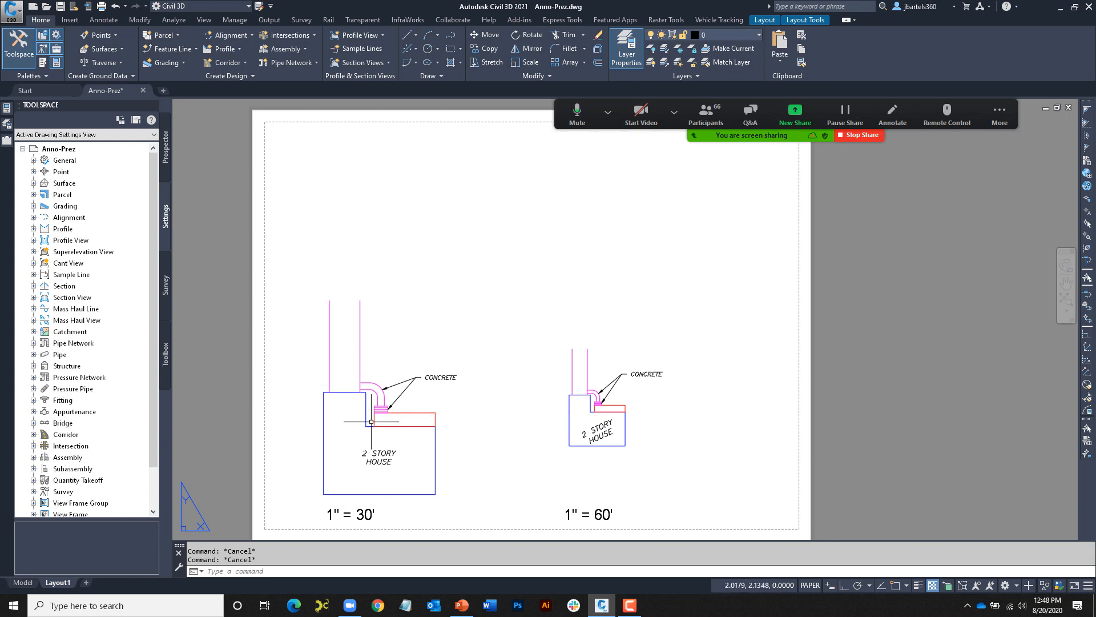
pyautogui.click(429, 50)
pyautogui.click(464, 244)
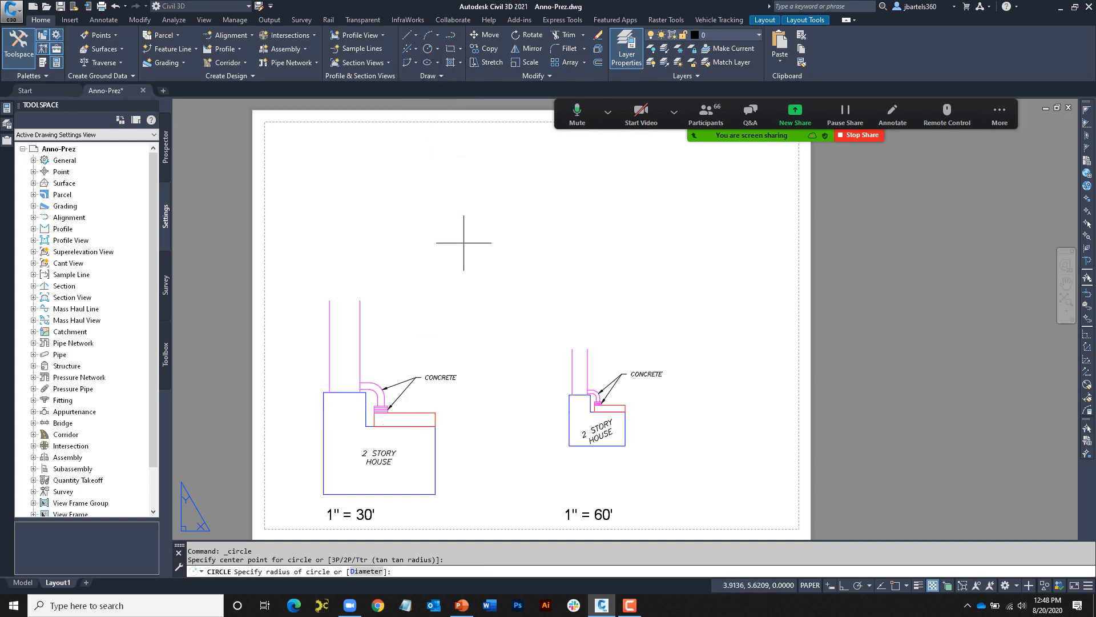
pyautogui.click(509, 334)
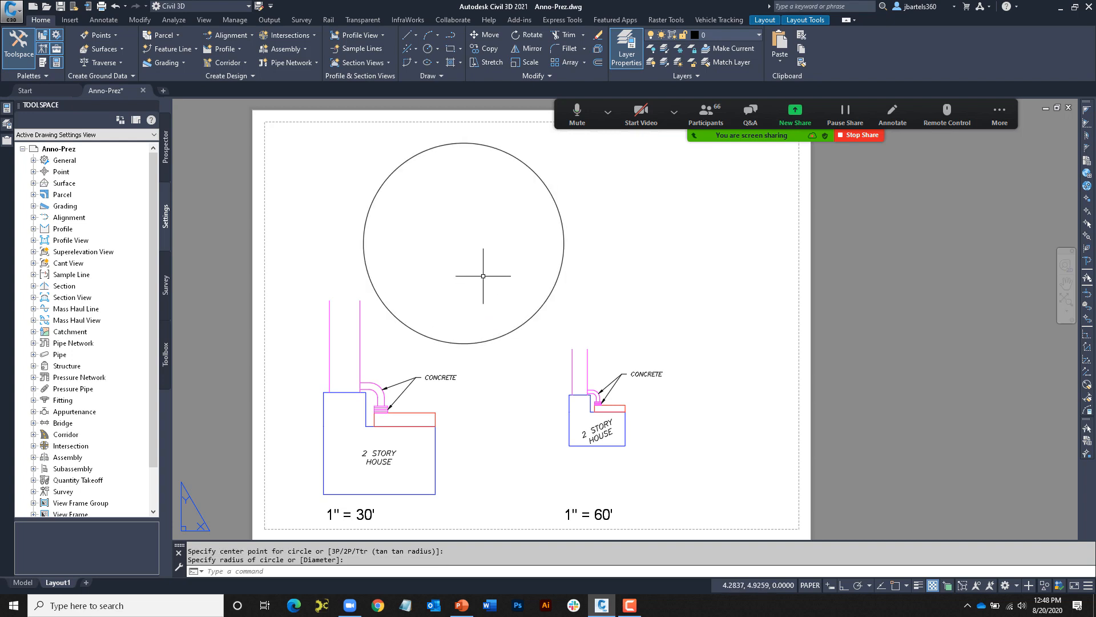
# Convert the circle on the sheet into a viewport
pyautogui.click(608, 113)
pyautogui.click(760, 20)
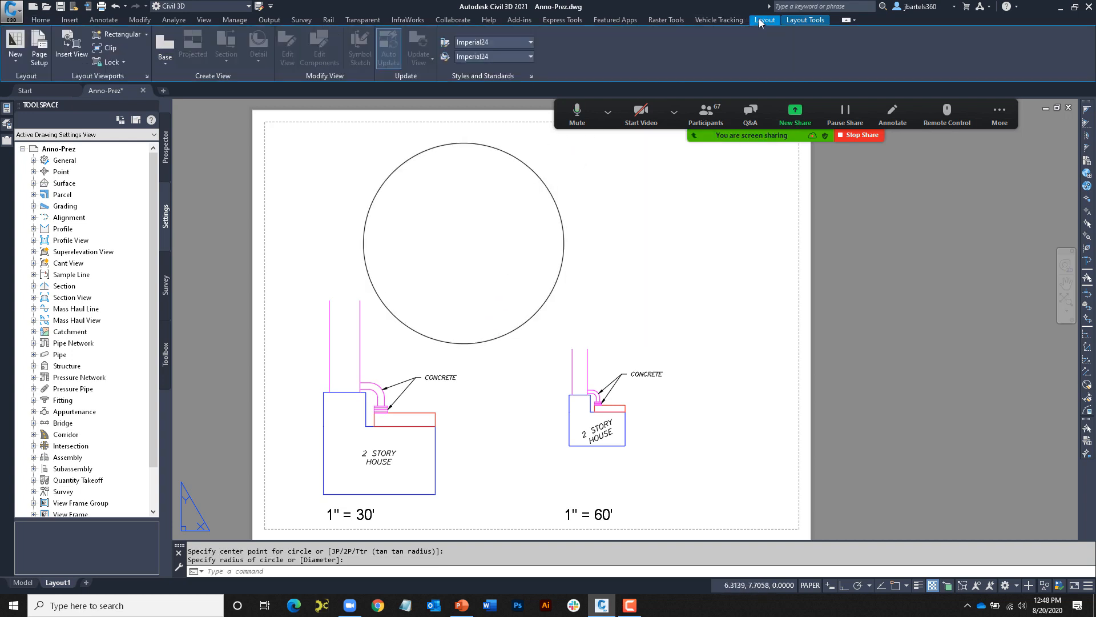
pyautogui.click(146, 34)
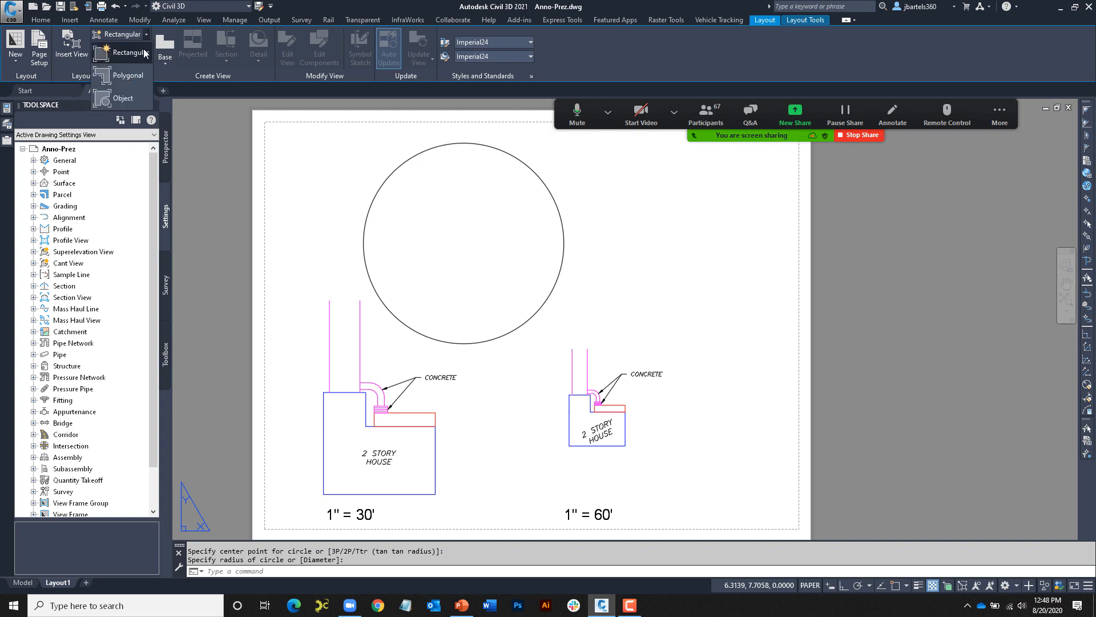
pyautogui.click(130, 97)
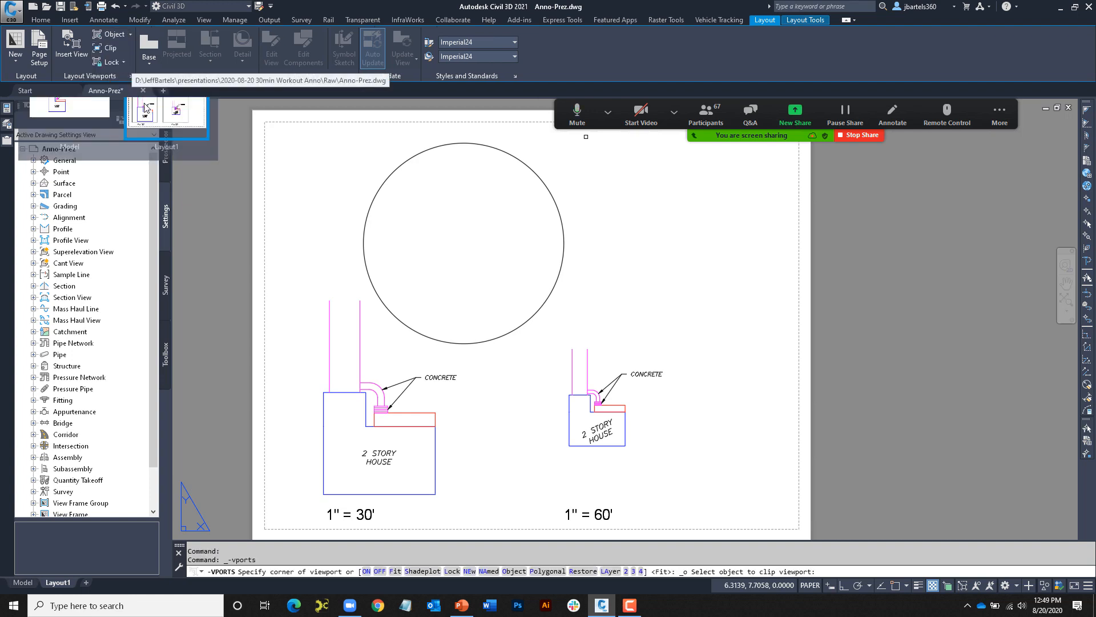
pyautogui.click(377, 191)
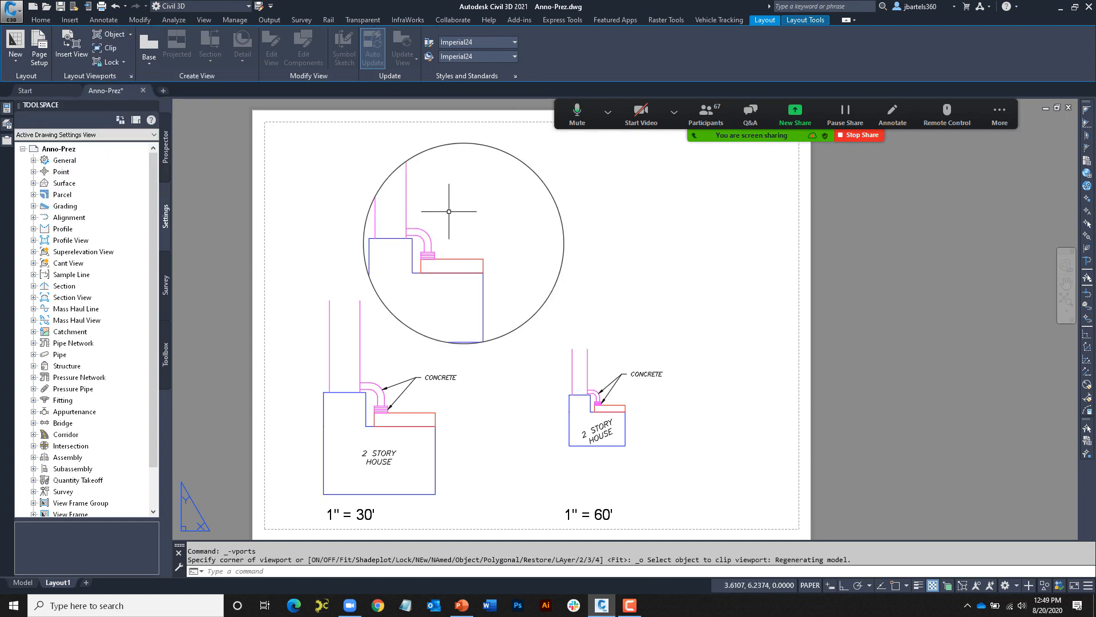
# Set the circular viewport's scale to 1" = 10', center its view on the steps and curved walk, and return to paper space
pyautogui.click(550, 197)
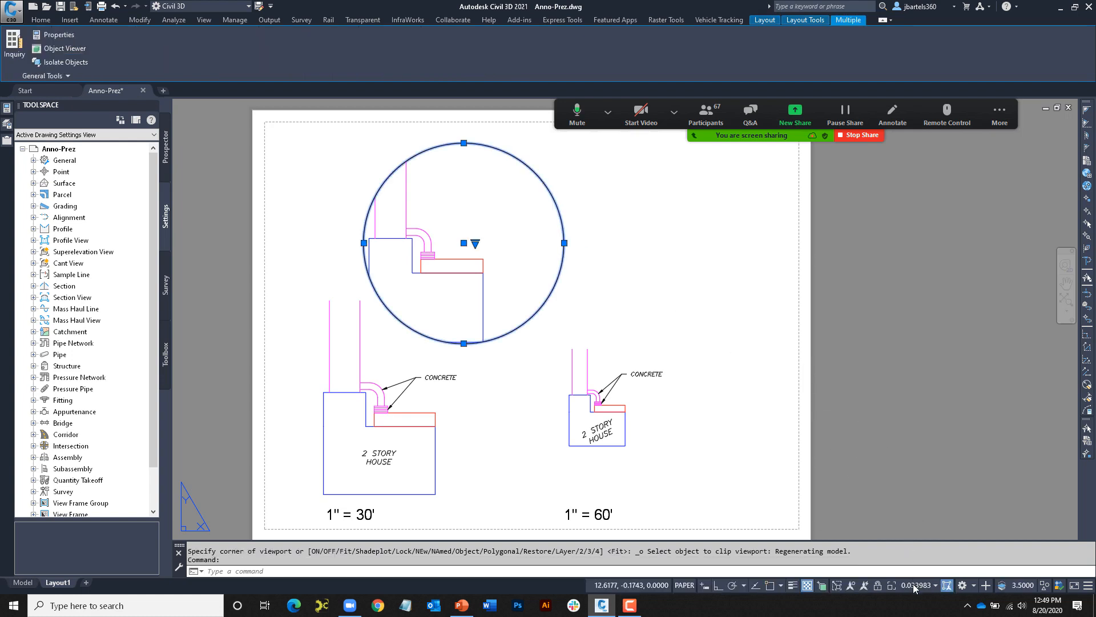
pyautogui.click(914, 586)
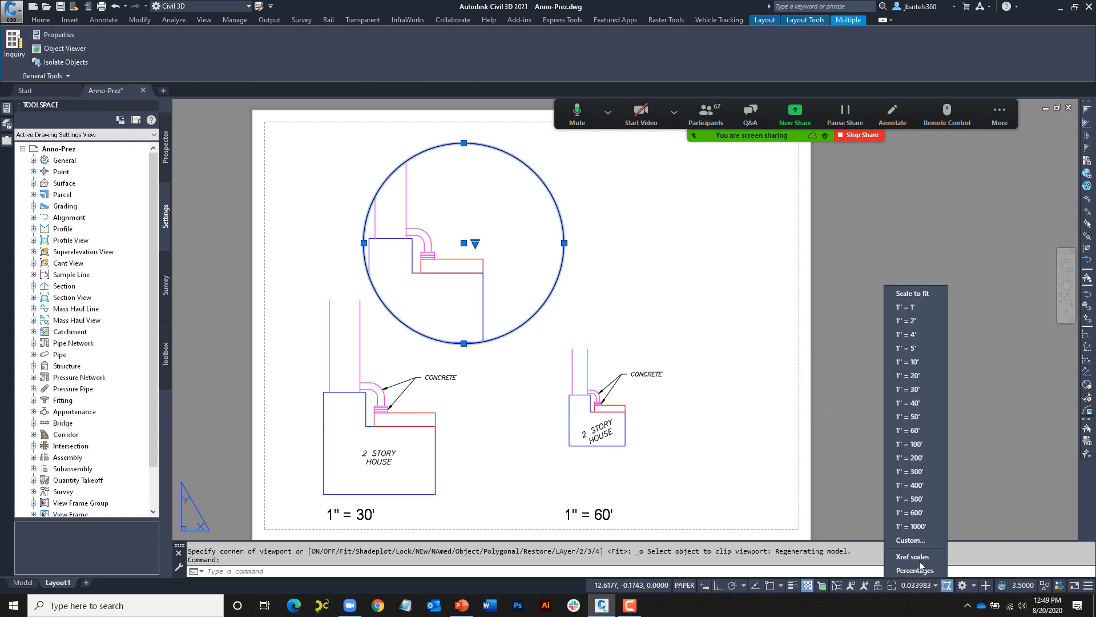
pyautogui.click(912, 366)
pyautogui.doubleClick(428, 263)
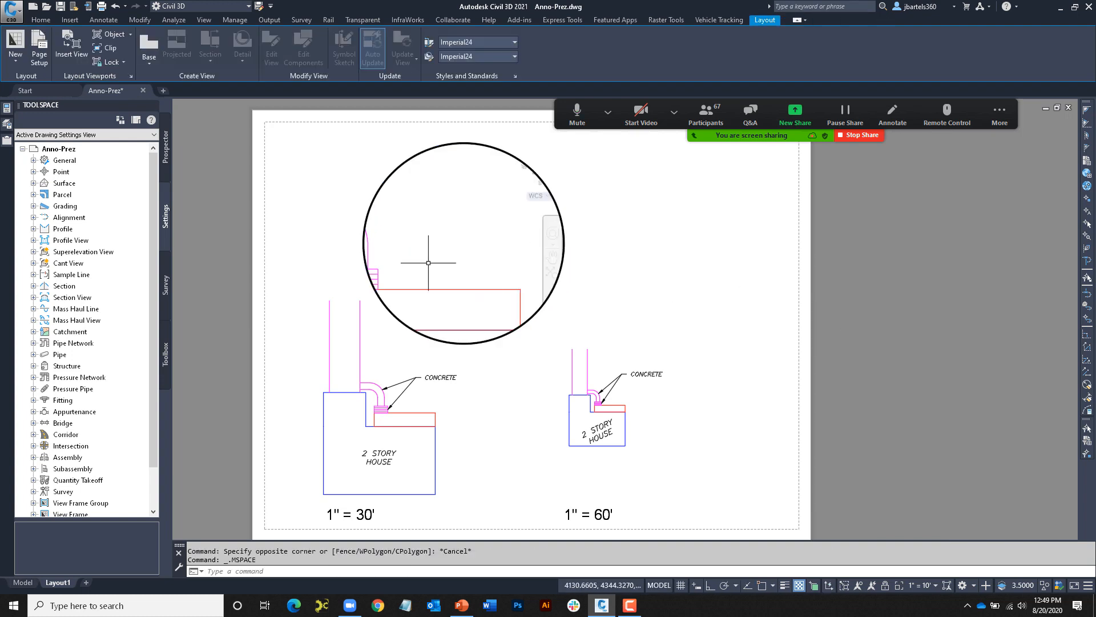
pyautogui.moveTo(428, 263); pyautogui.dragTo(526, 227, button='middle')
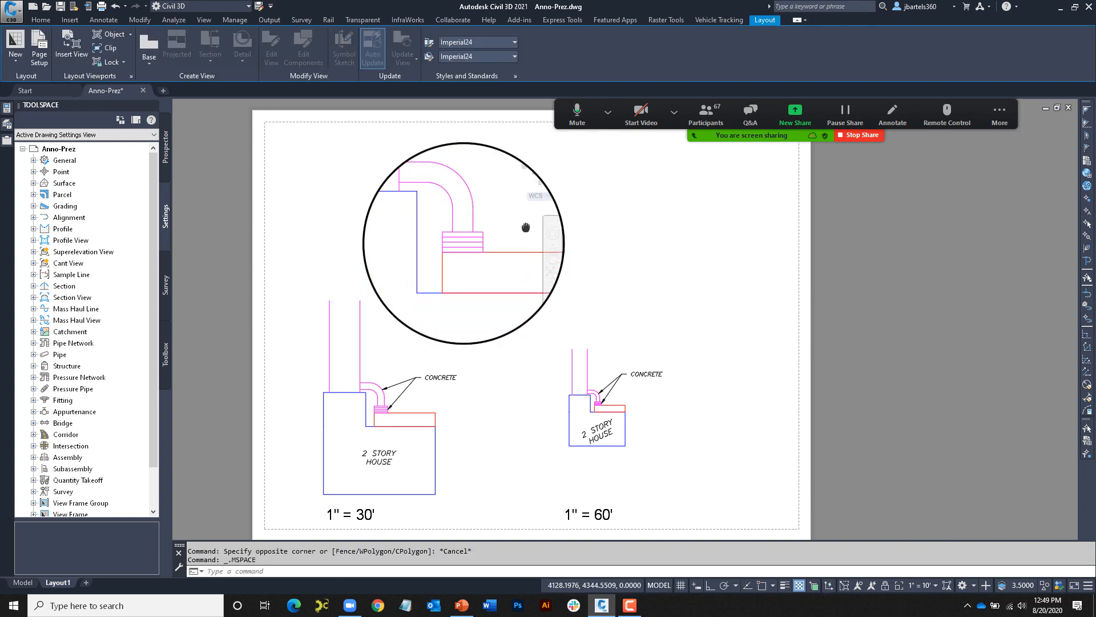
pyautogui.doubleClick(601, 201)
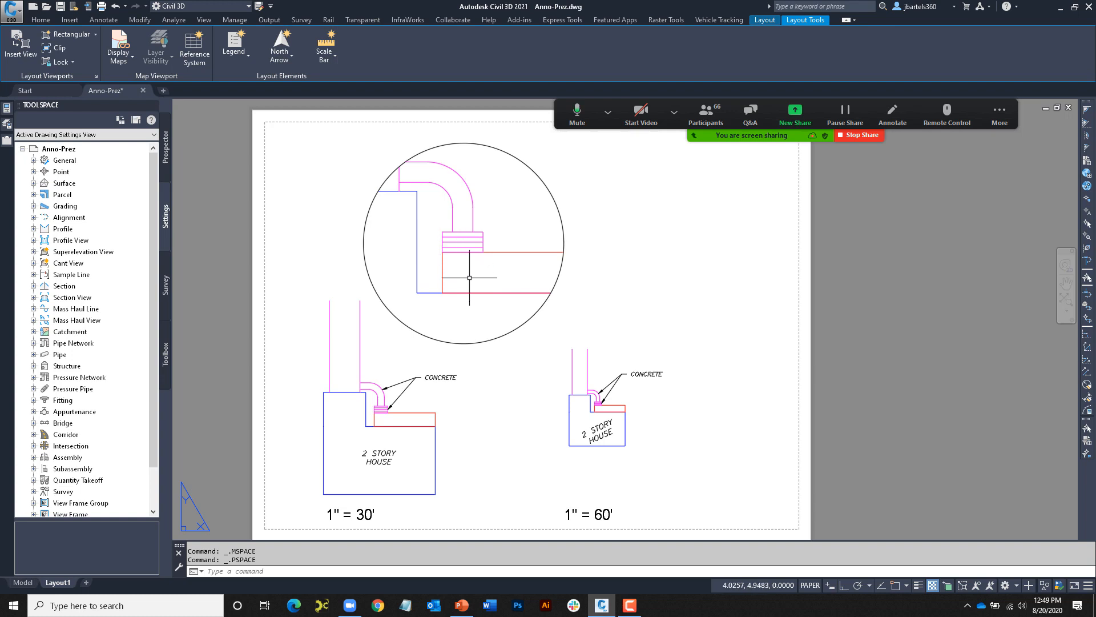
# Return to model space and examine the ADSK dimension style's annotative, text and line settings without changing them
pyautogui.click(26, 583)
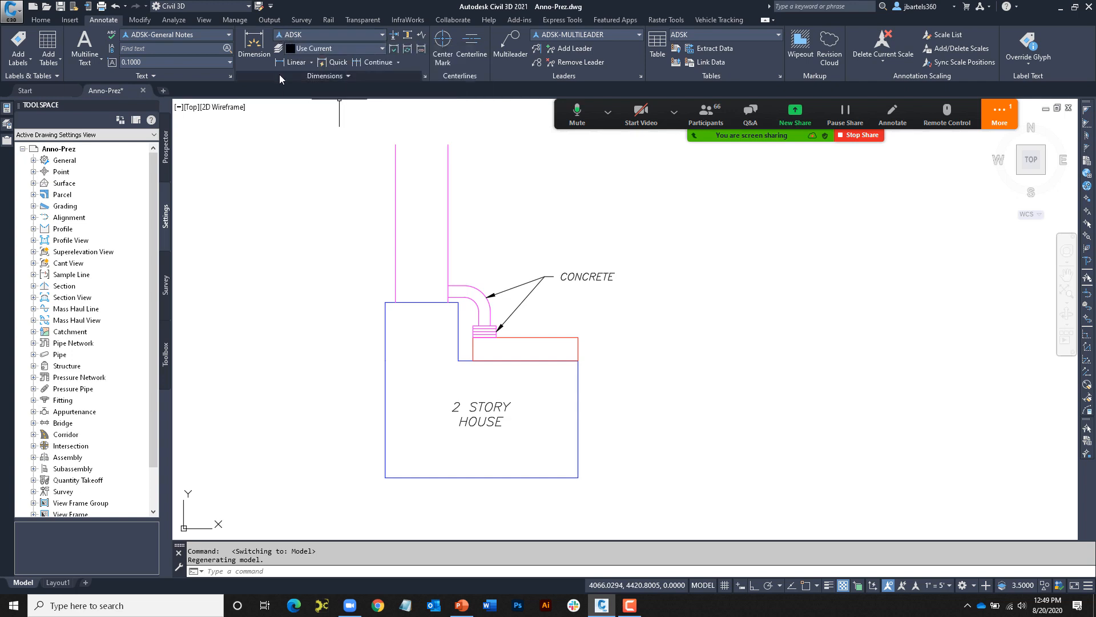
pyautogui.click(426, 76)
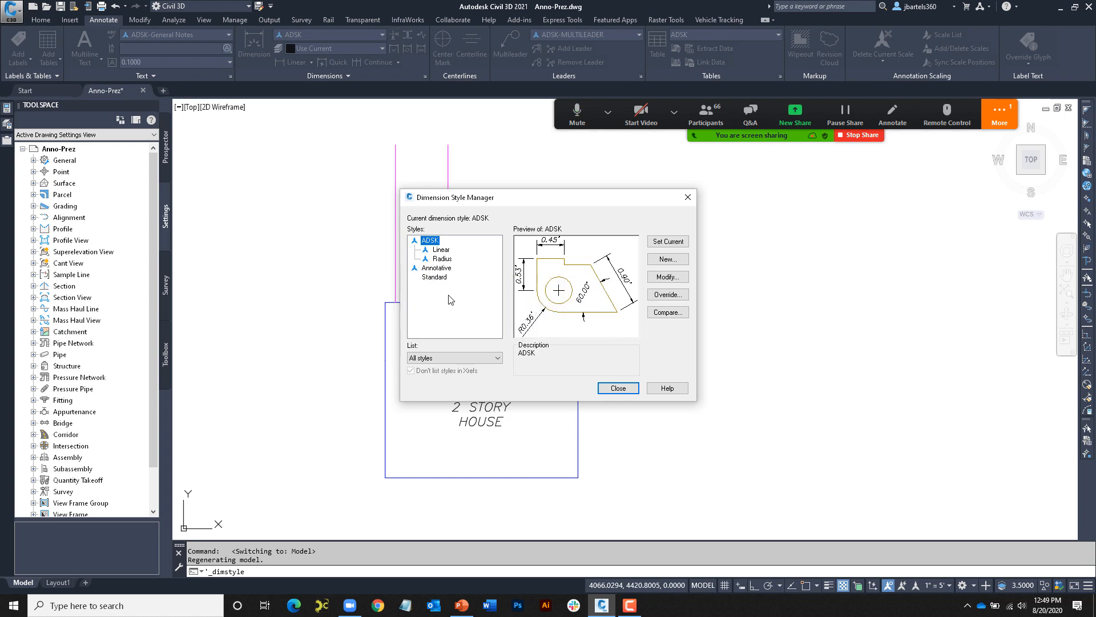
pyautogui.click(663, 277)
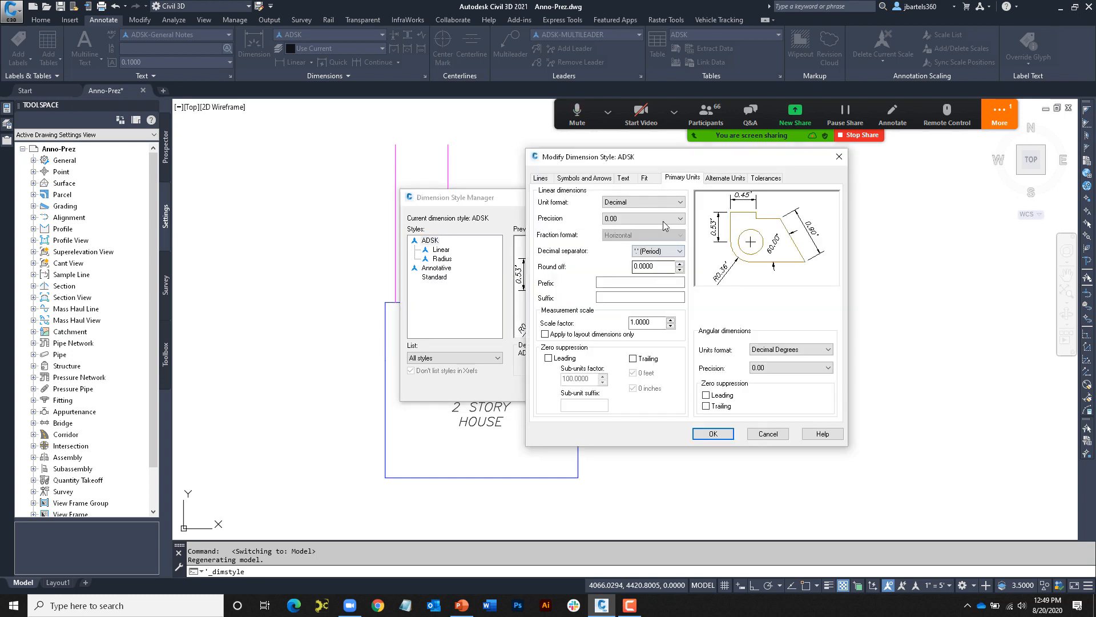
pyautogui.click(647, 179)
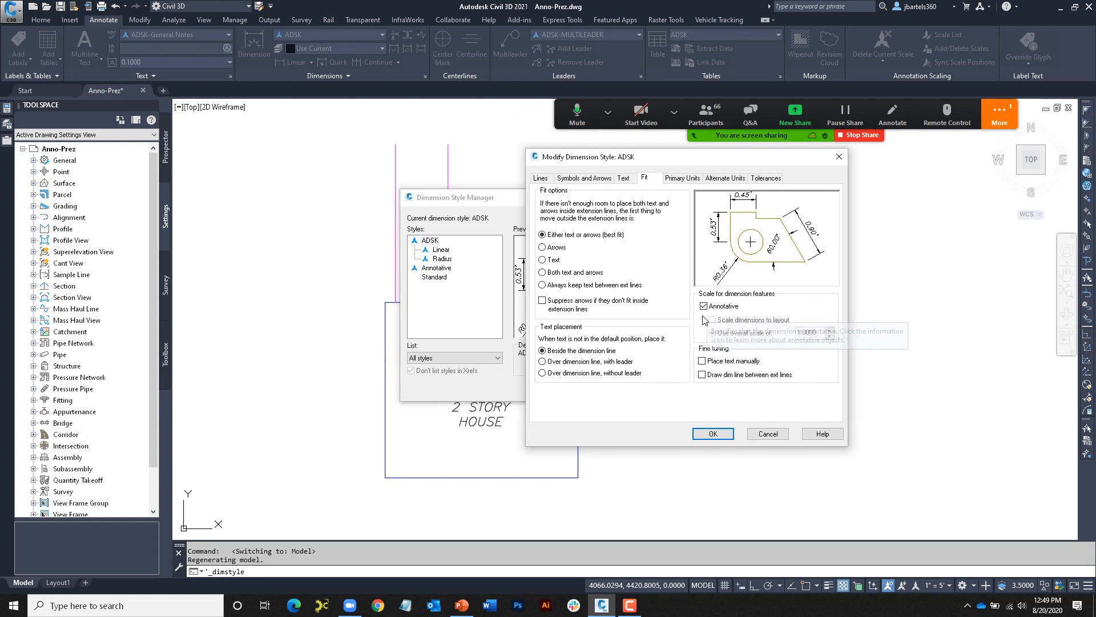
pyautogui.click(624, 178)
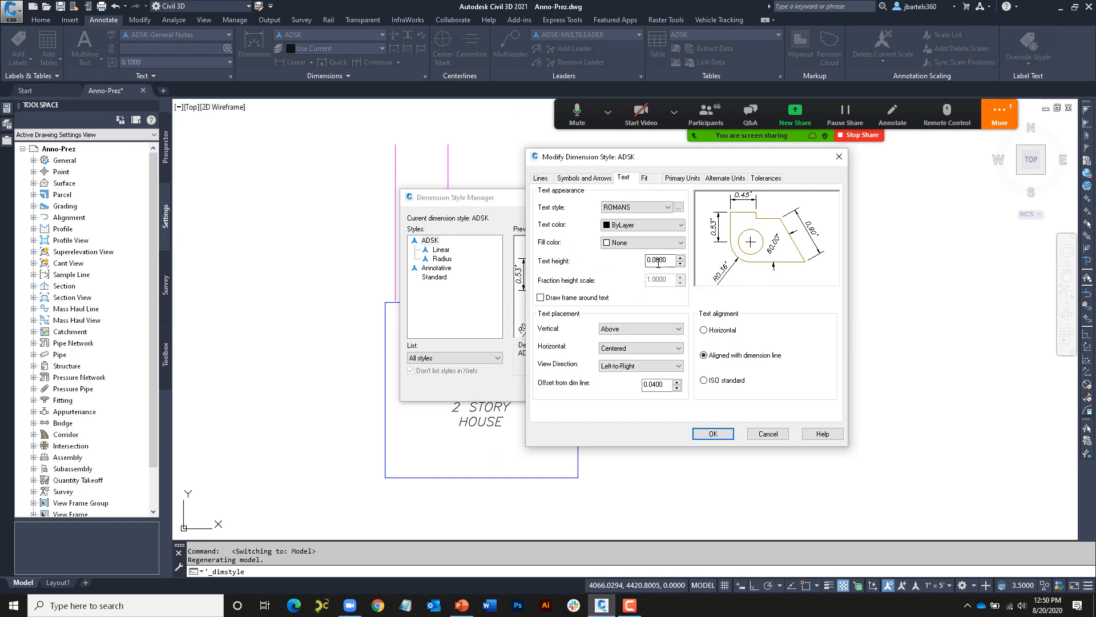
pyautogui.click(550, 181)
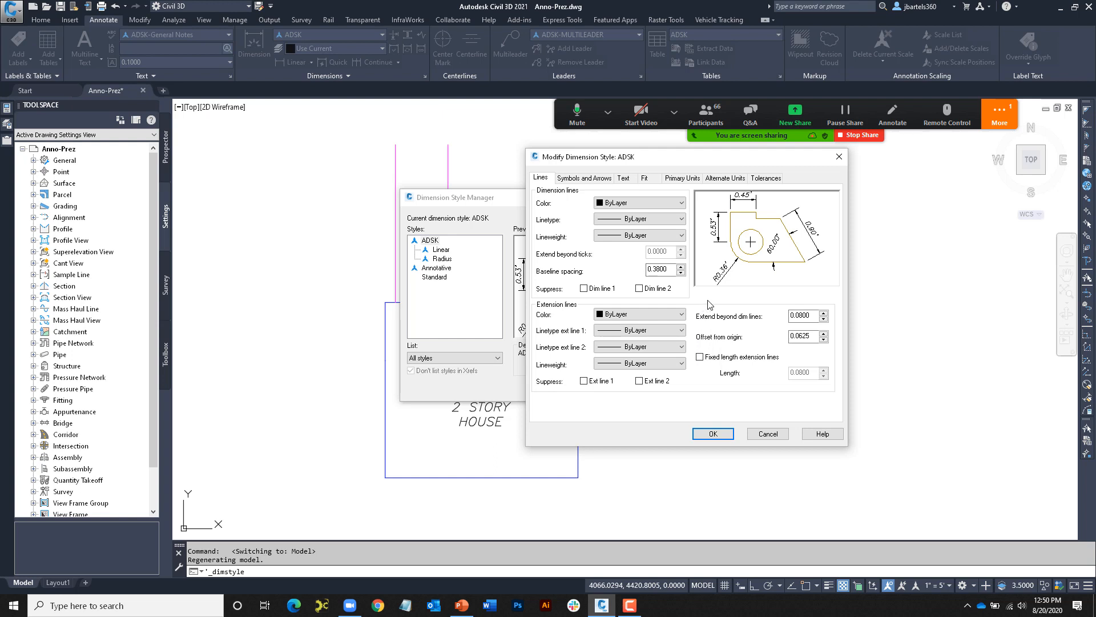
pyautogui.click(766, 434)
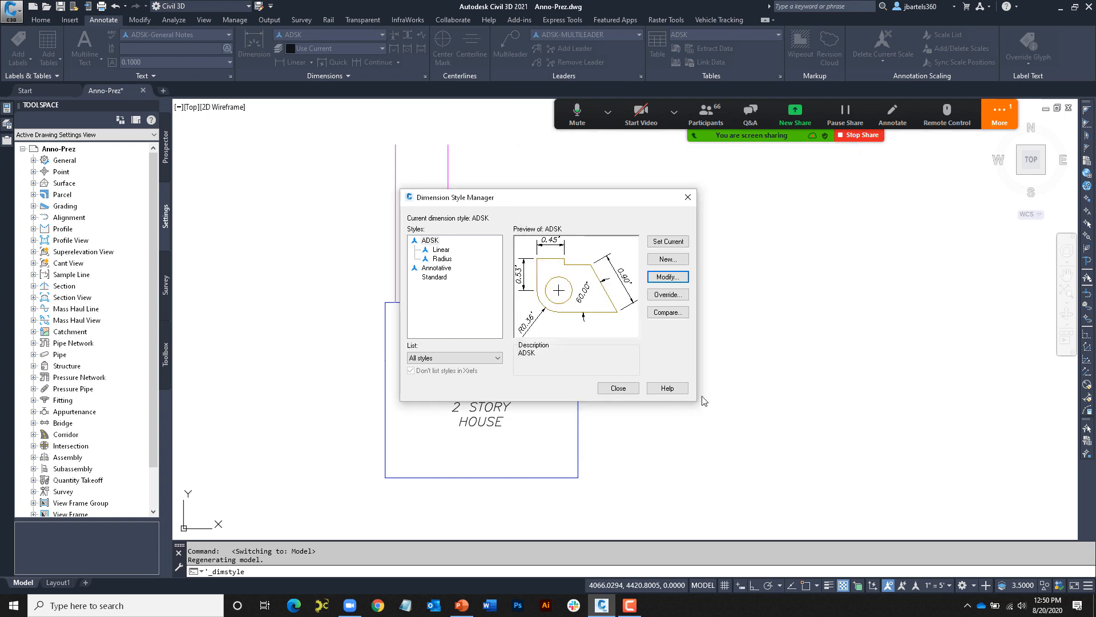
pyautogui.click(619, 389)
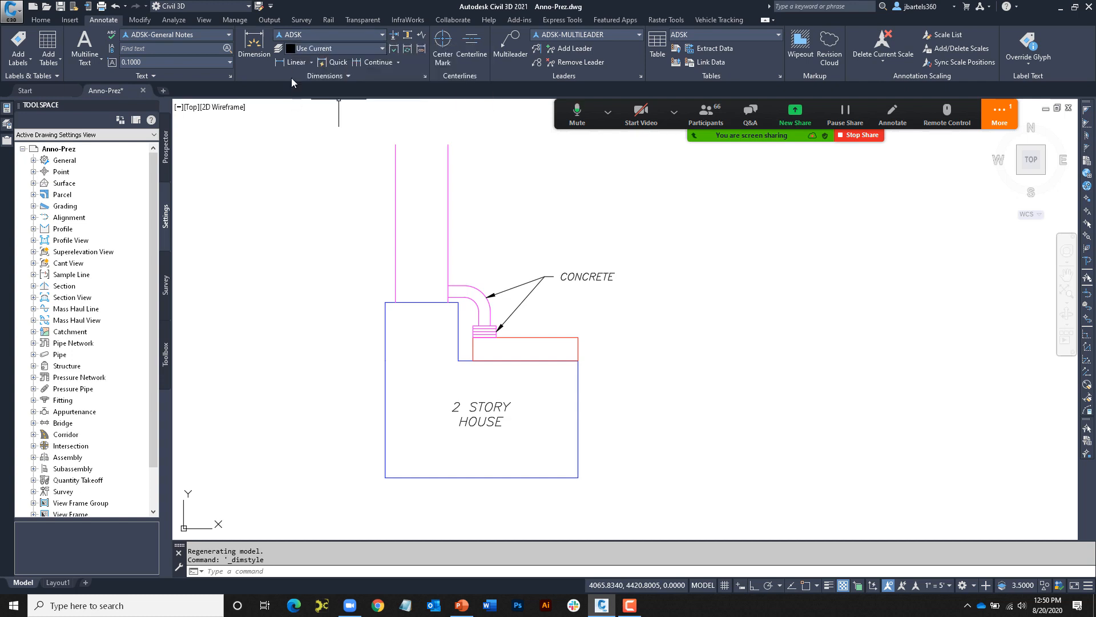
# Set the model space annotation scale to 1" = 10' for dimensioning around the steps
pyautogui.scroll(5, 488, 325)
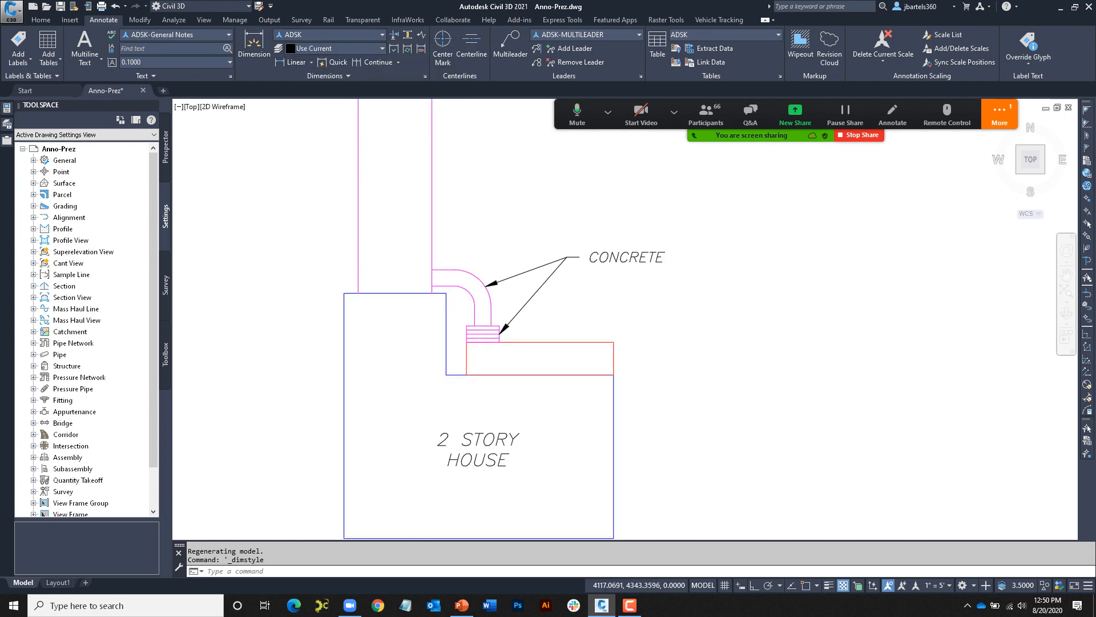
pyautogui.scroll(2, 494, 329)
pyautogui.moveTo(495, 340); pyautogui.dragTo(441, 305, button='middle')
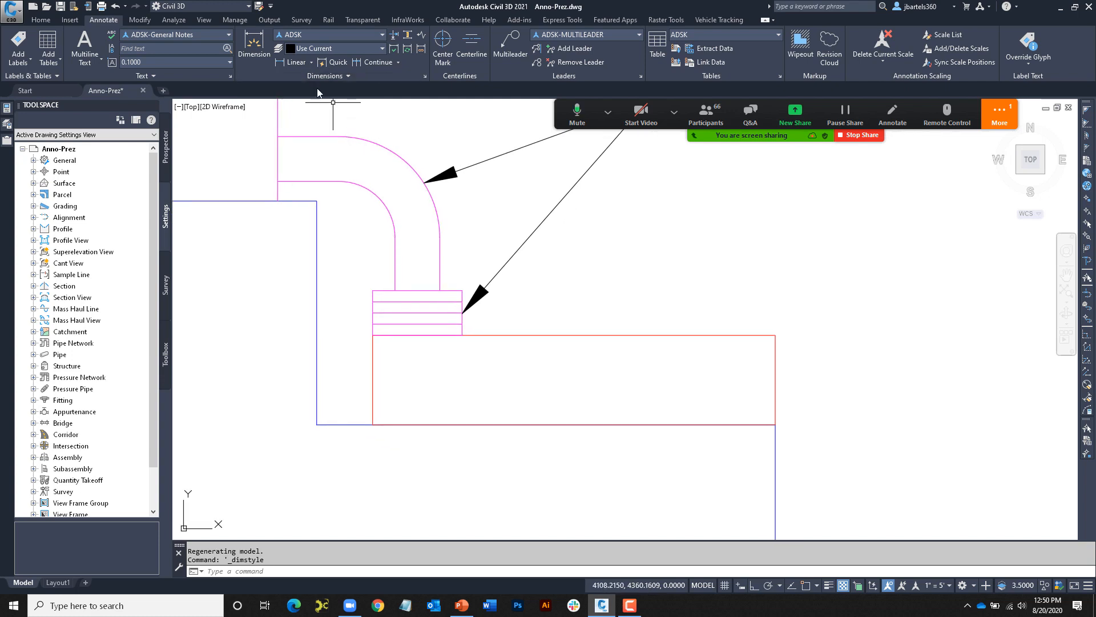
pyautogui.click(940, 587)
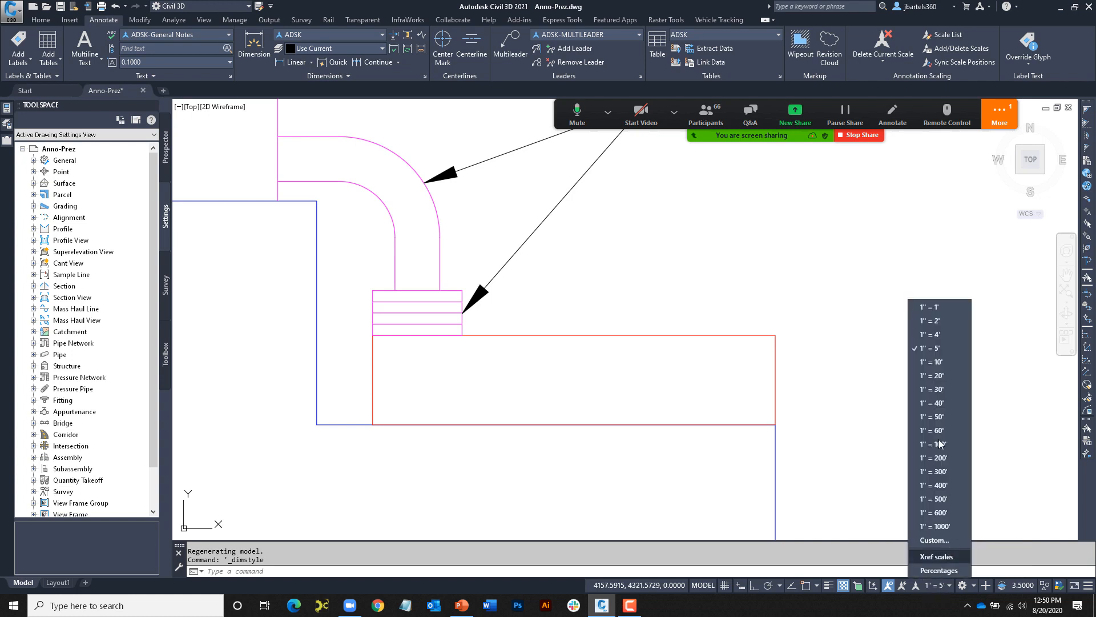
pyautogui.click(939, 363)
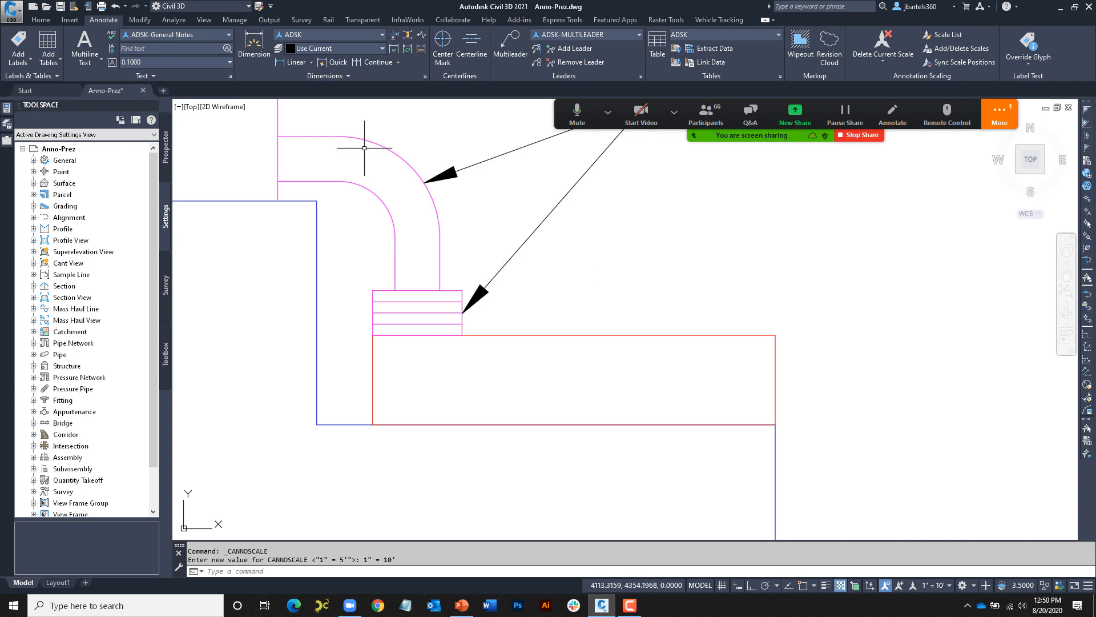
# With object snap on, add a horizontal linear dimension from the curved walk's outer edge to the steps' upper outer corner, placed above the steps
pyautogui.click(288, 62)
pyautogui.scroll(2, 436, 289)
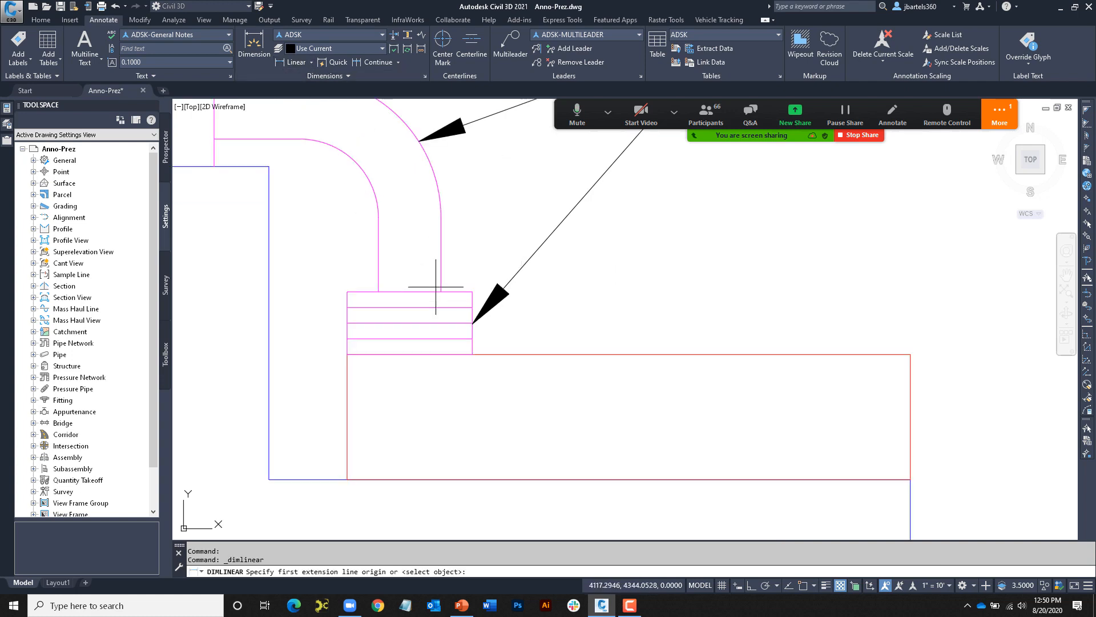
pyautogui.click(803, 585)
pyautogui.click(441, 291)
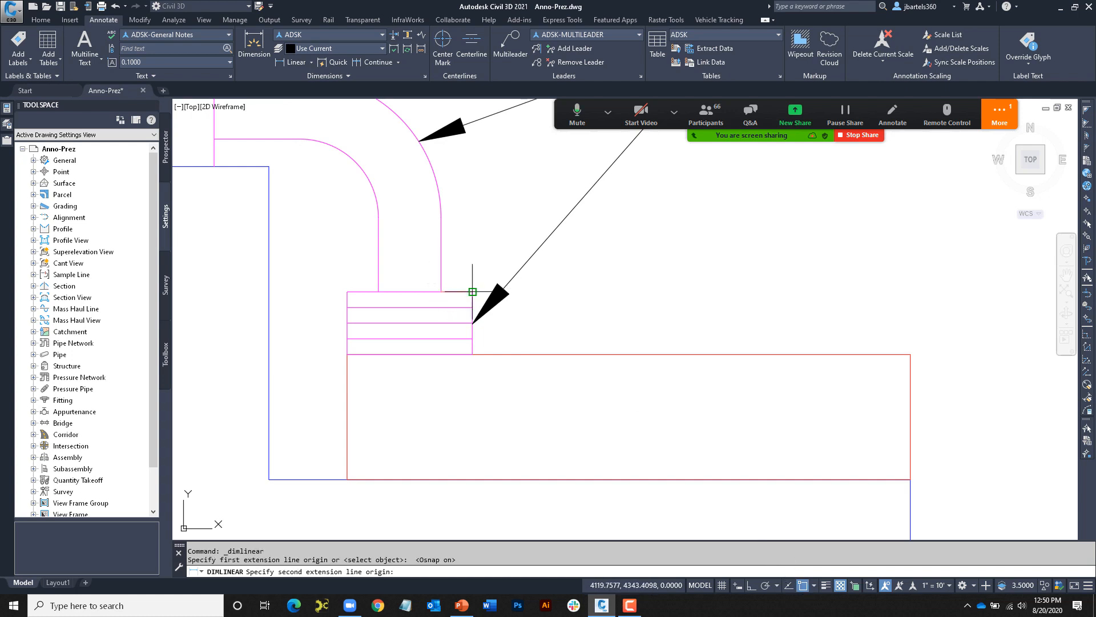
pyautogui.click(473, 292)
pyautogui.click(473, 265)
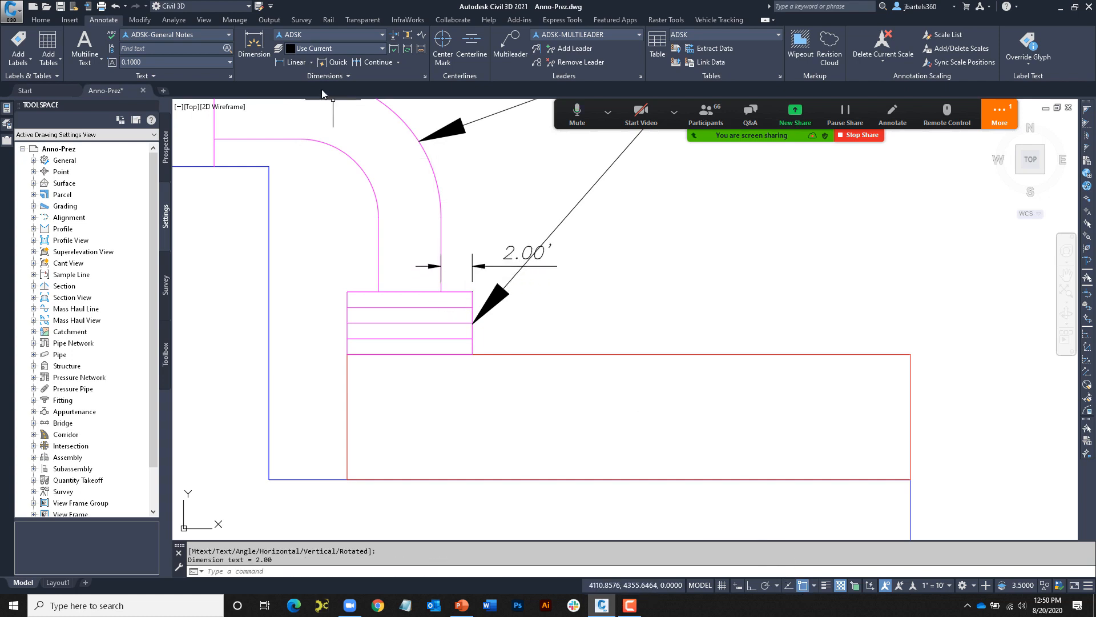
# Add a vertical linear dimension across all the steps, placed just outside their outer edge
pyautogui.click(296, 61)
pyautogui.click(474, 302)
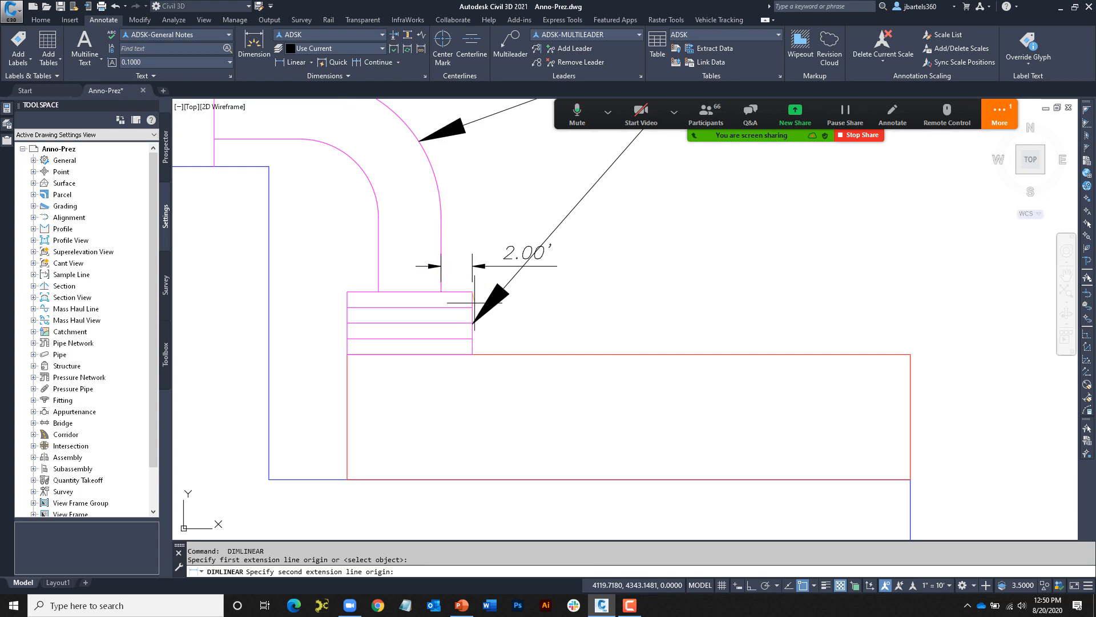
pyautogui.click(472, 354)
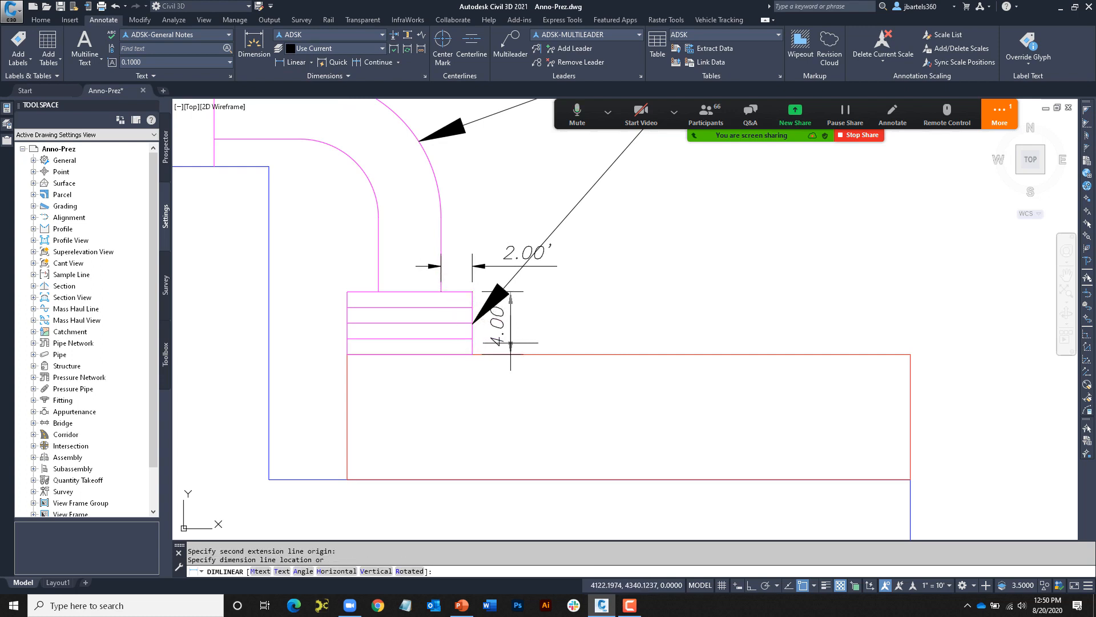
pyautogui.click(510, 343)
# Add a vertical linear dimension for the depth of the uppermost step, placed on the side facing the house
pyautogui.press('Return')
pyautogui.click(348, 307)
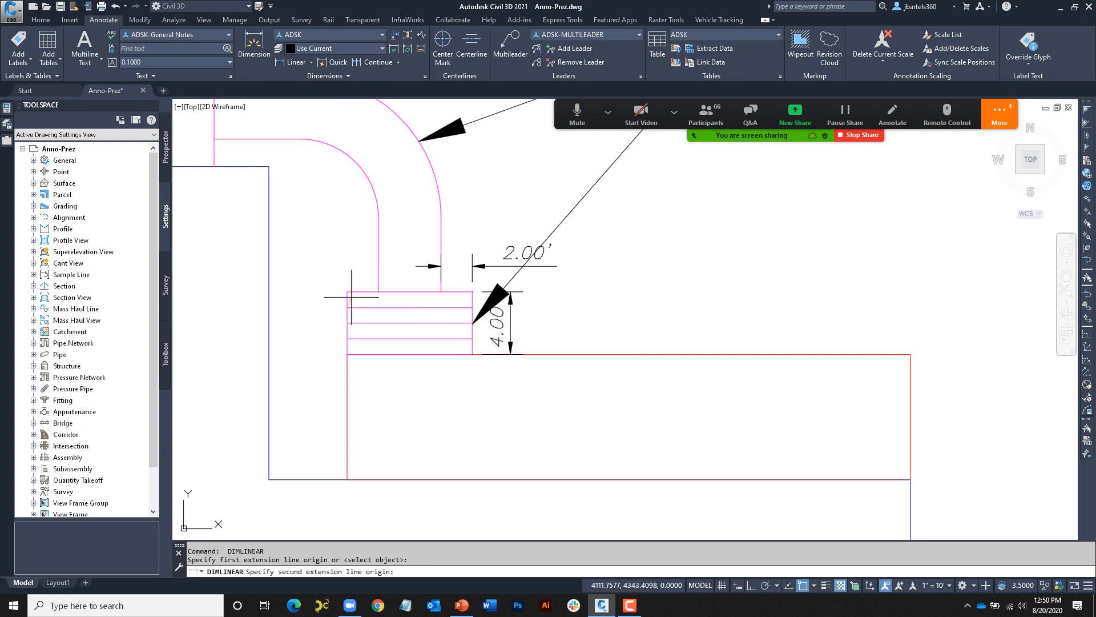
pyautogui.click(347, 292)
pyautogui.click(334, 283)
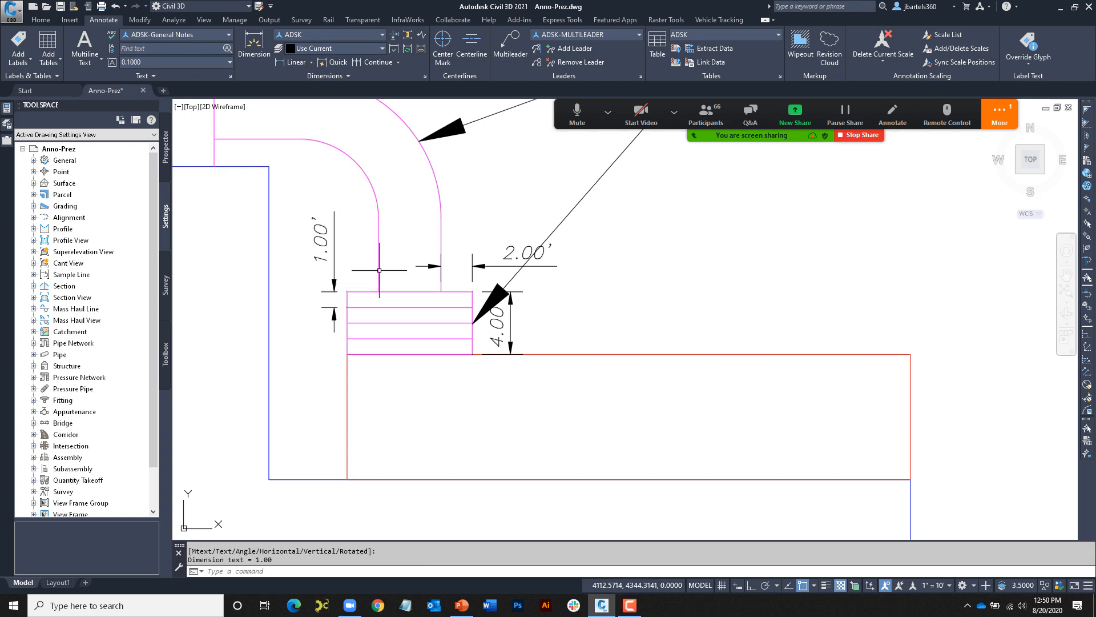
pyautogui.press('Escape')
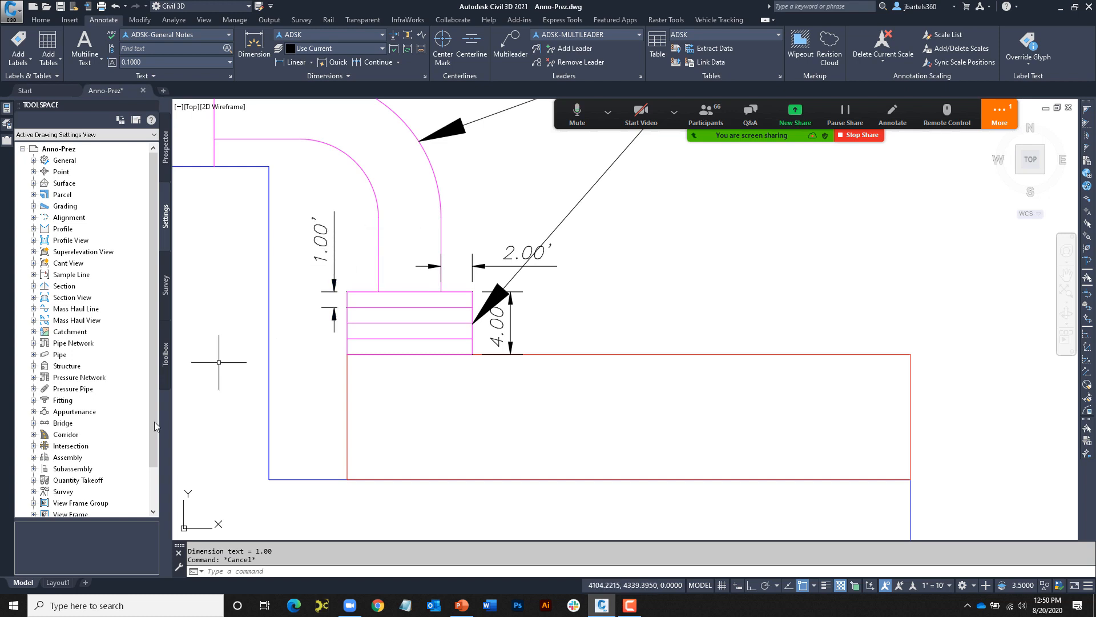
# Compare how the new dimensions display in the Layout1 viewports, and return to model space around the steps
pyautogui.click(59, 583)
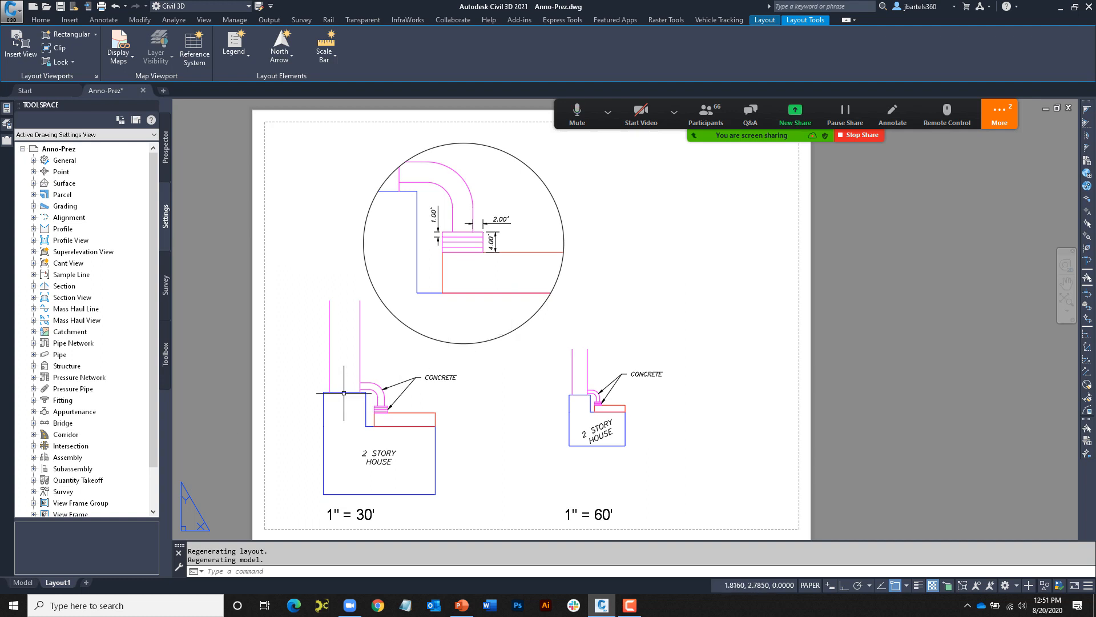
pyautogui.click(23, 583)
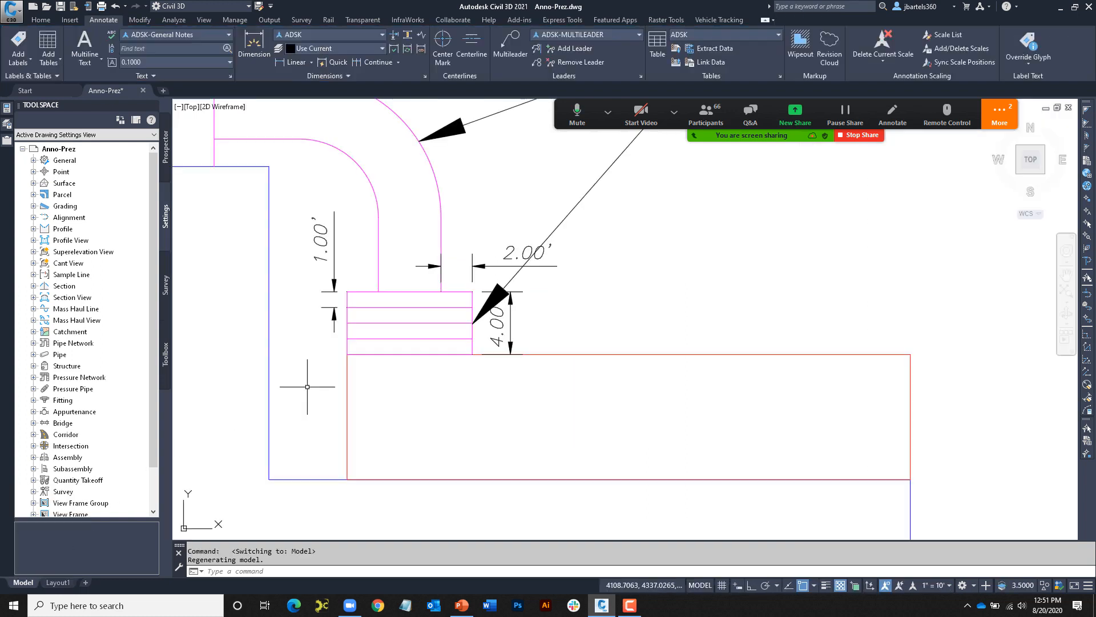
pyautogui.scroll(-2, 402, 319)
pyautogui.scroll(1, 508, 328)
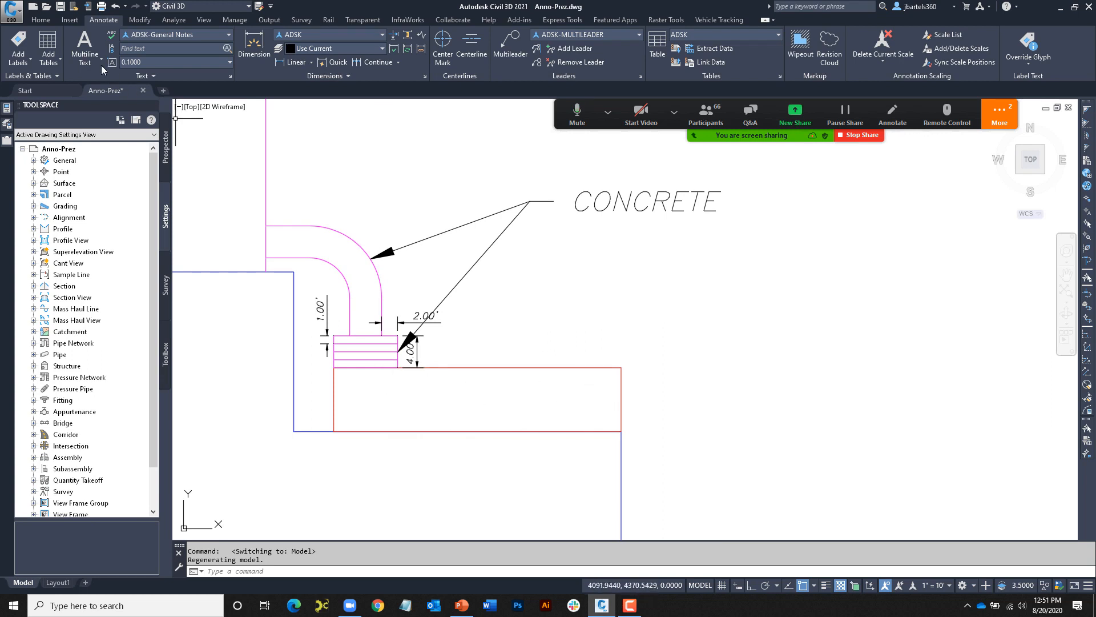
# Hatch the red rectangle below the steps with an annotative ANSI36 pattern at a scale of 0.69
pyautogui.click(41, 20)
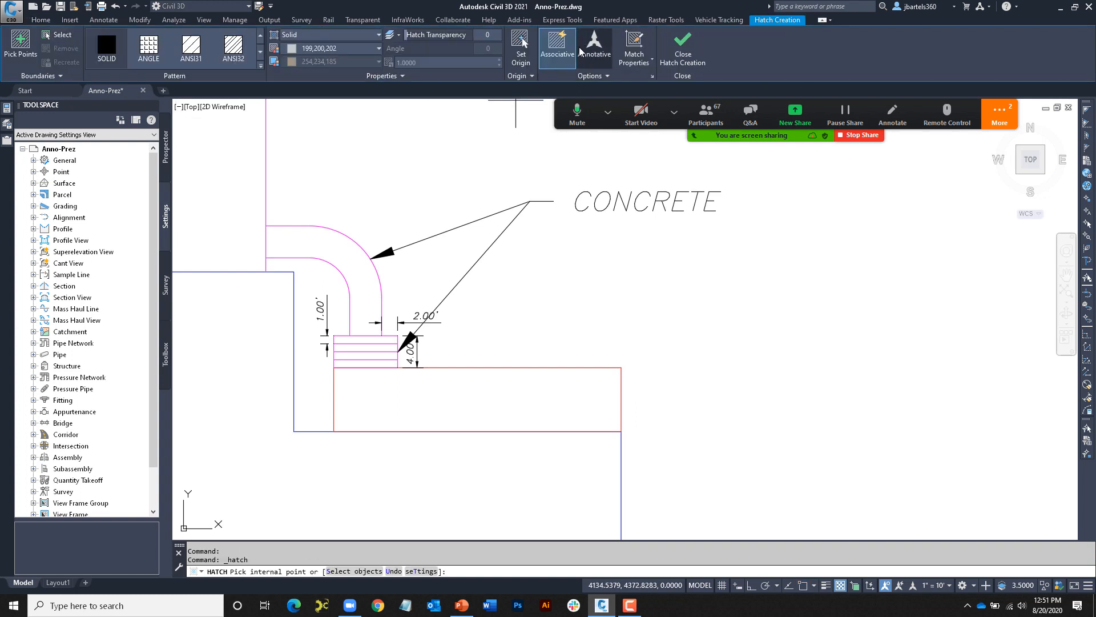
pyautogui.click(594, 54)
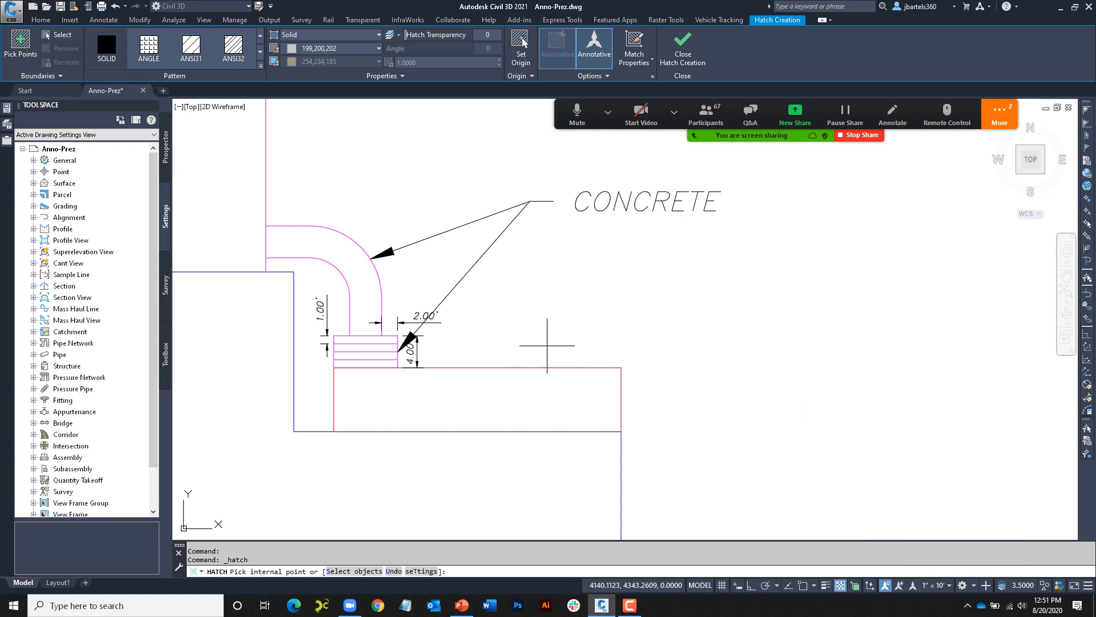
pyautogui.click(261, 52)
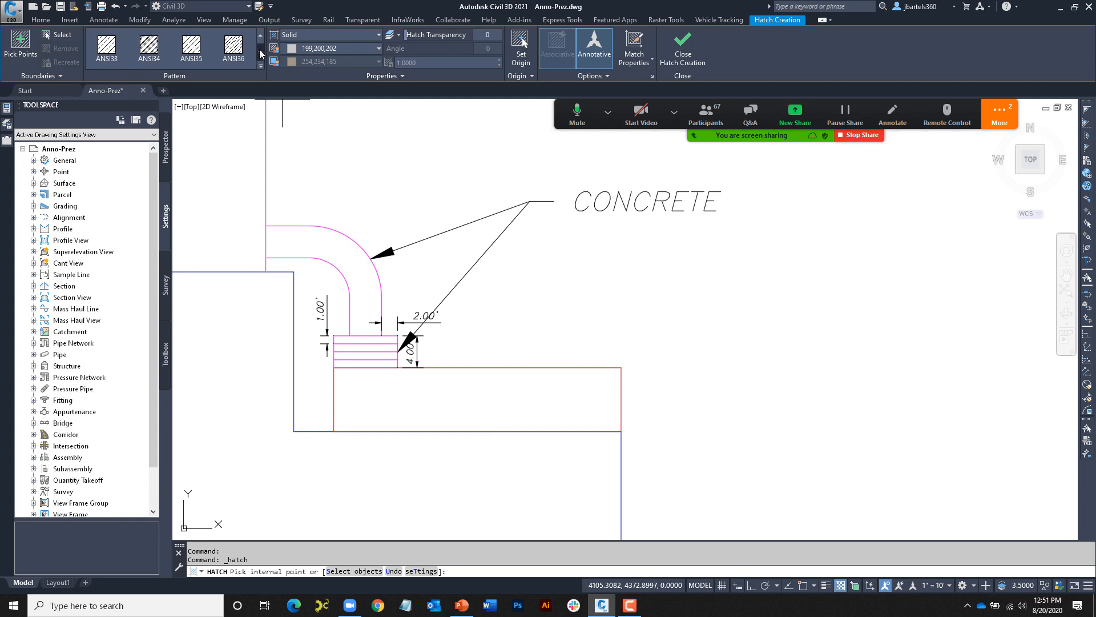
pyautogui.click(233, 50)
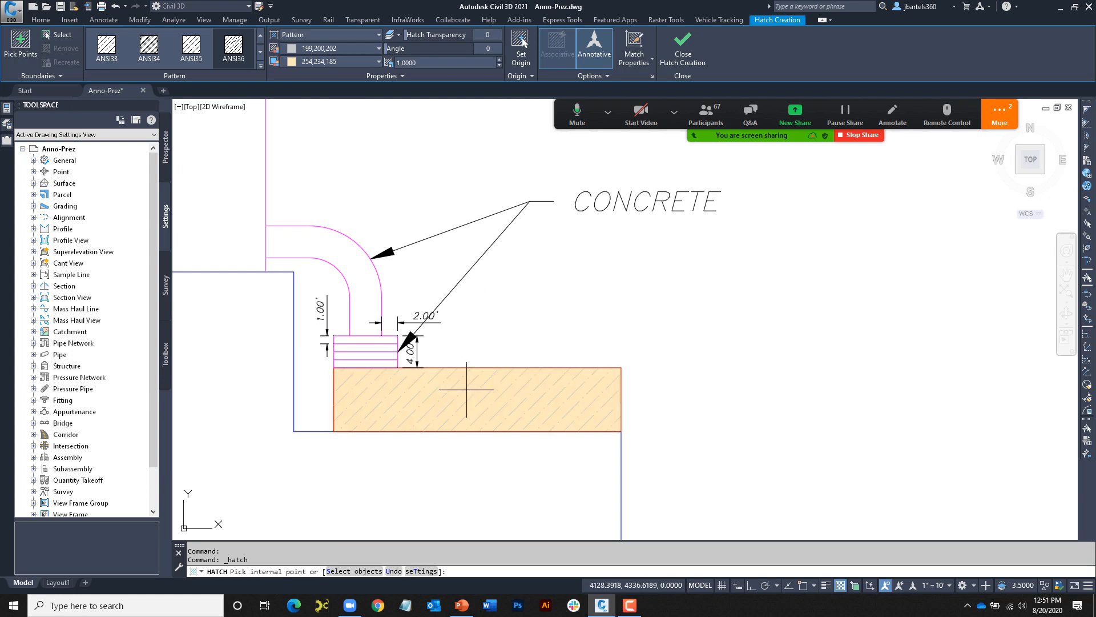
pyautogui.click(465, 382)
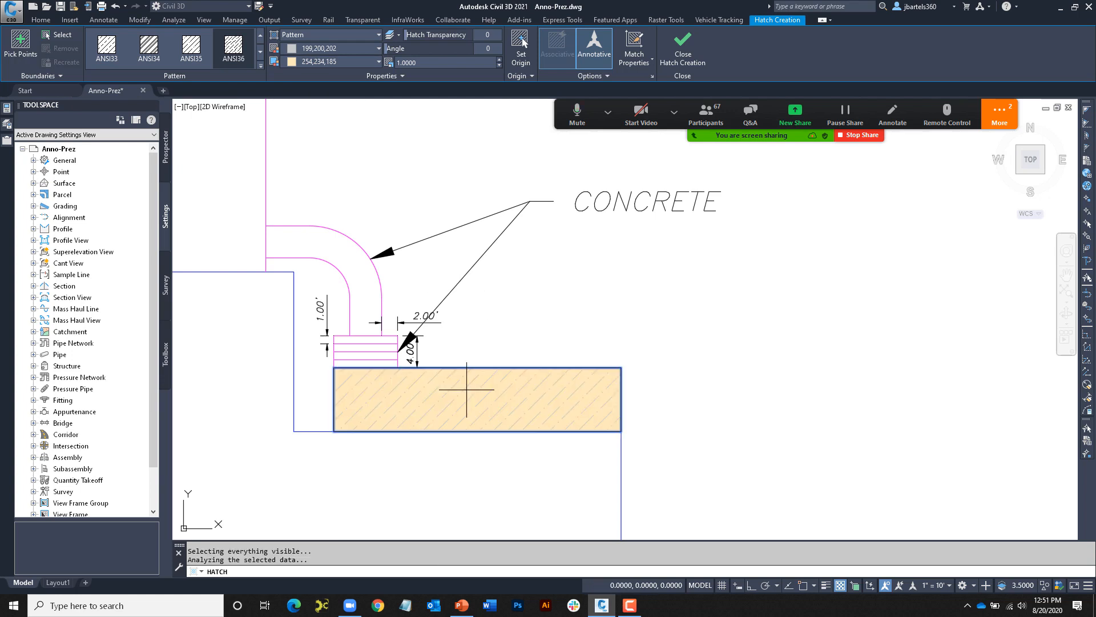
pyautogui.click(499, 65)
pyautogui.click(499, 66)
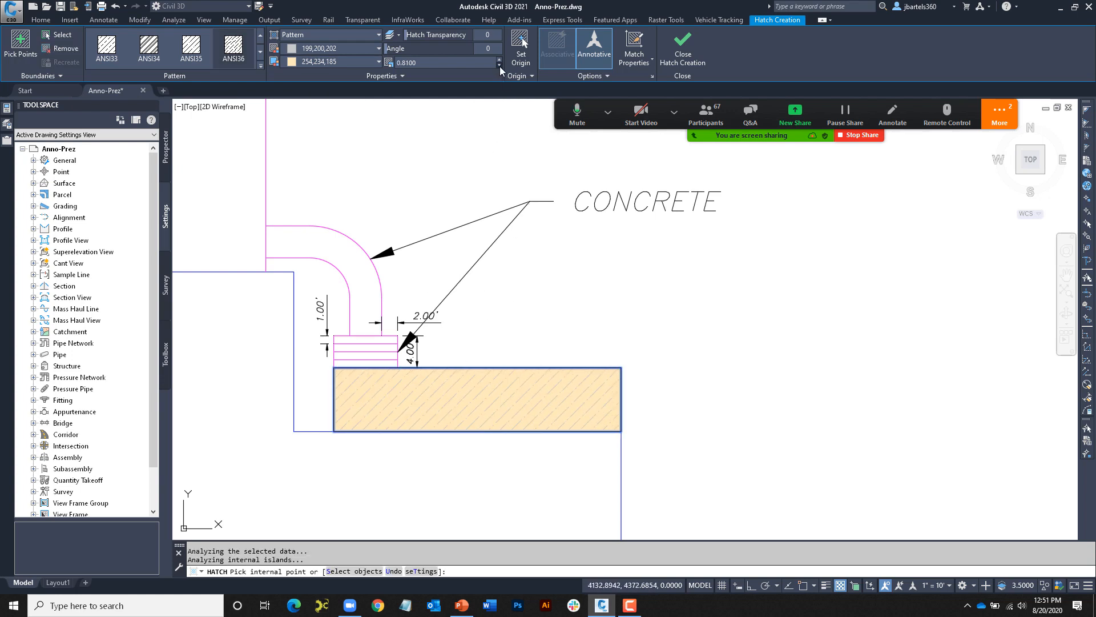
pyautogui.click(499, 66)
pyautogui.click(684, 46)
# Check which Layout1 viewports display the annotative hatch, and return to model space
pyautogui.moveTo(560, 313); pyautogui.dragTo(572, 264, button='middle')
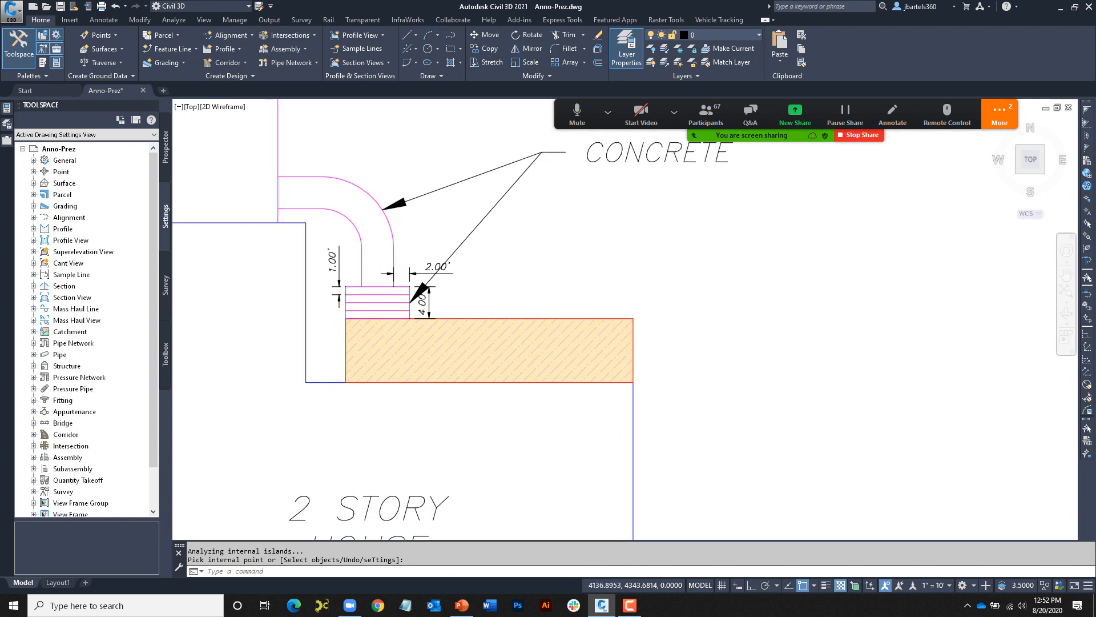
pyautogui.scroll(1, 547, 286)
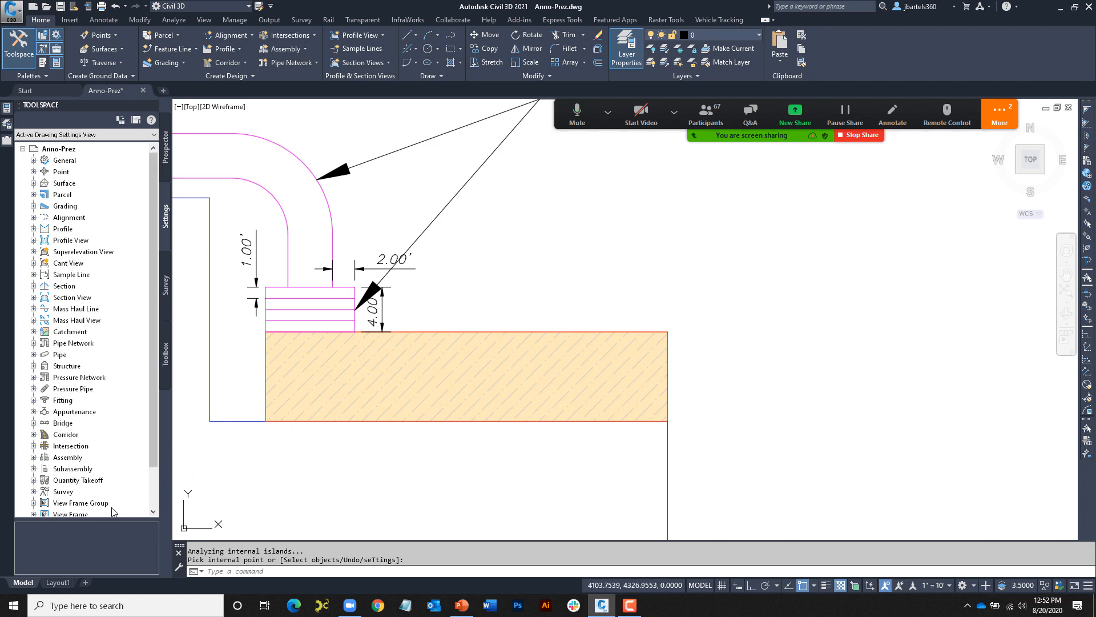
pyautogui.click(60, 582)
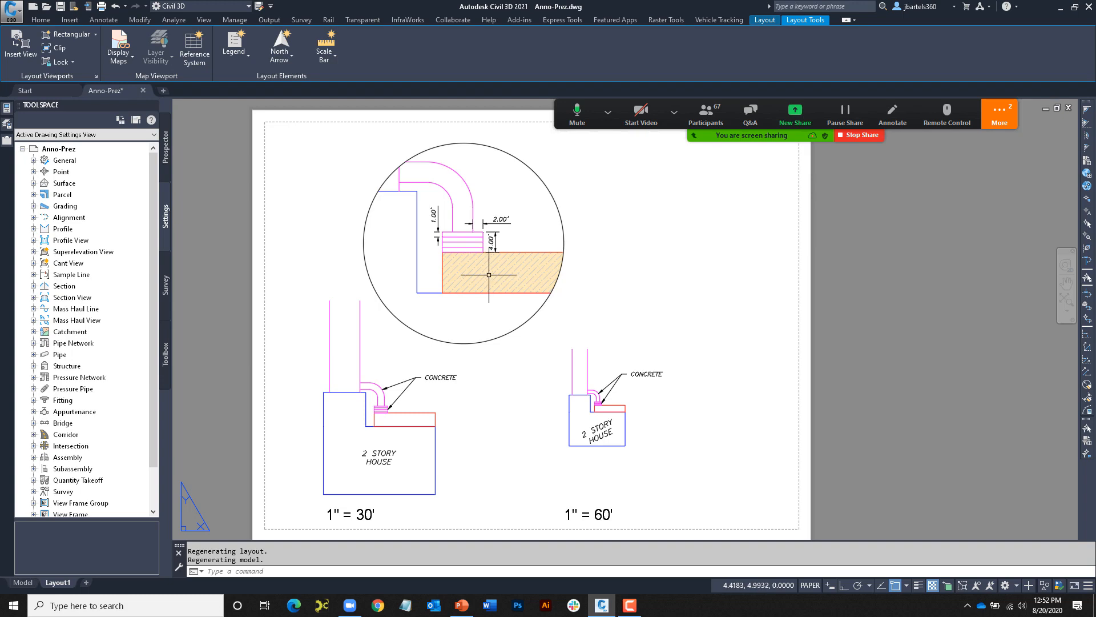
pyautogui.click(24, 583)
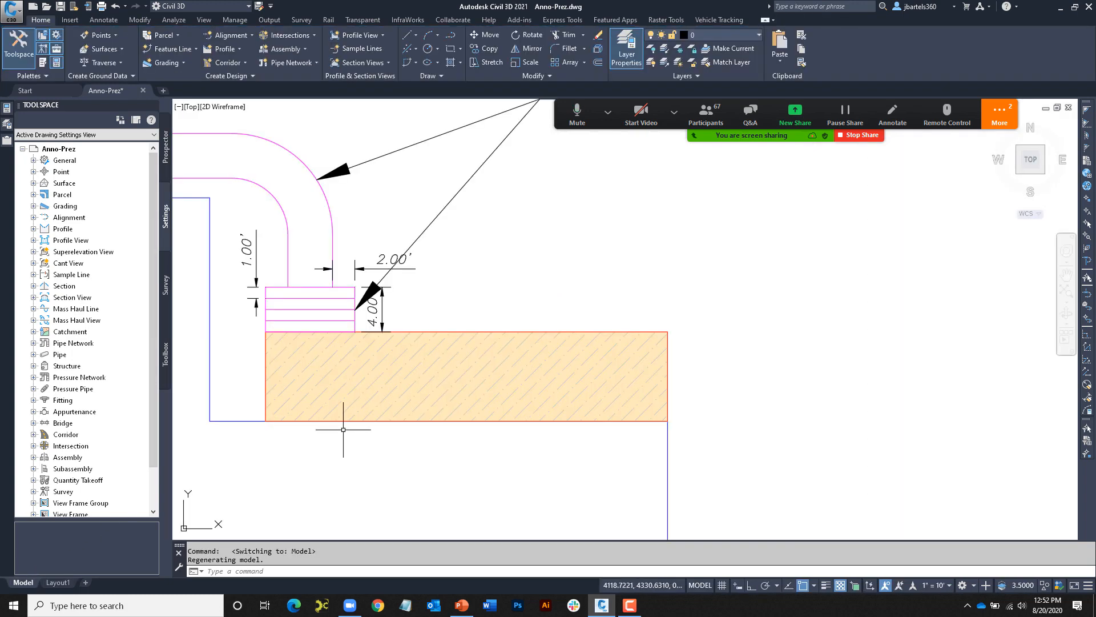
# Add the 1" = 30' annotation scale to the rectangle's hatch and deselect it
pyautogui.click(364, 362)
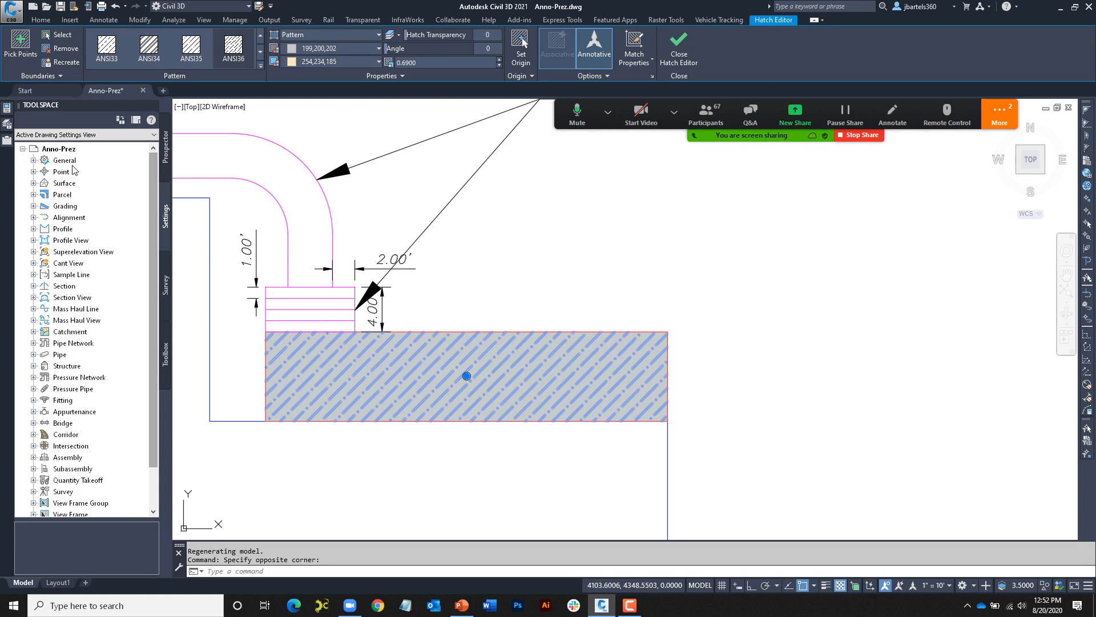
pyautogui.click(7, 110)
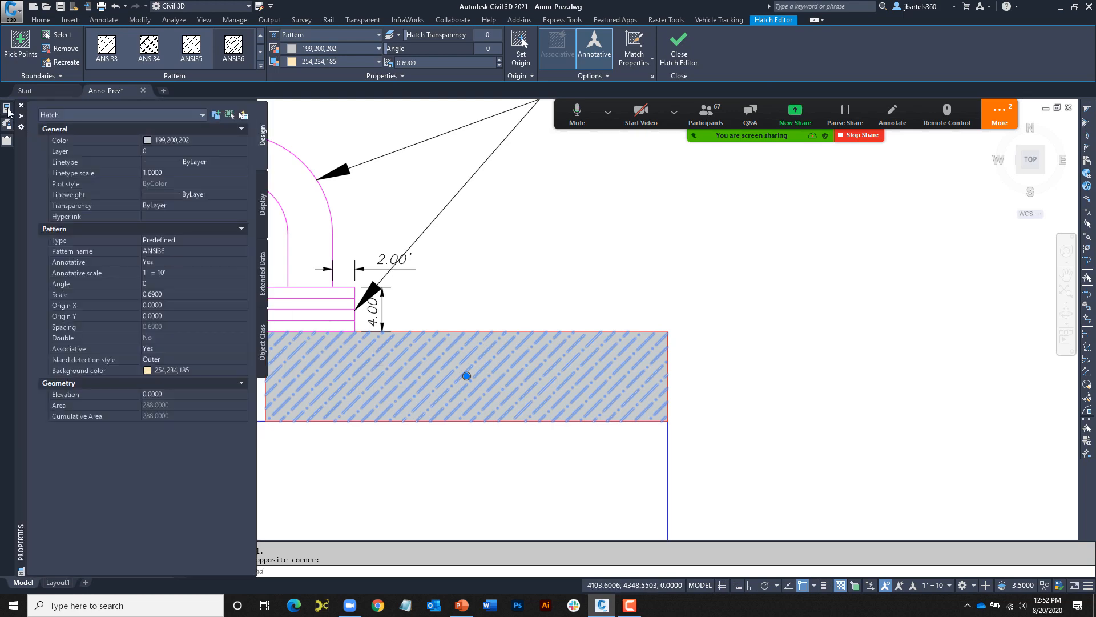
pyautogui.click(166, 273)
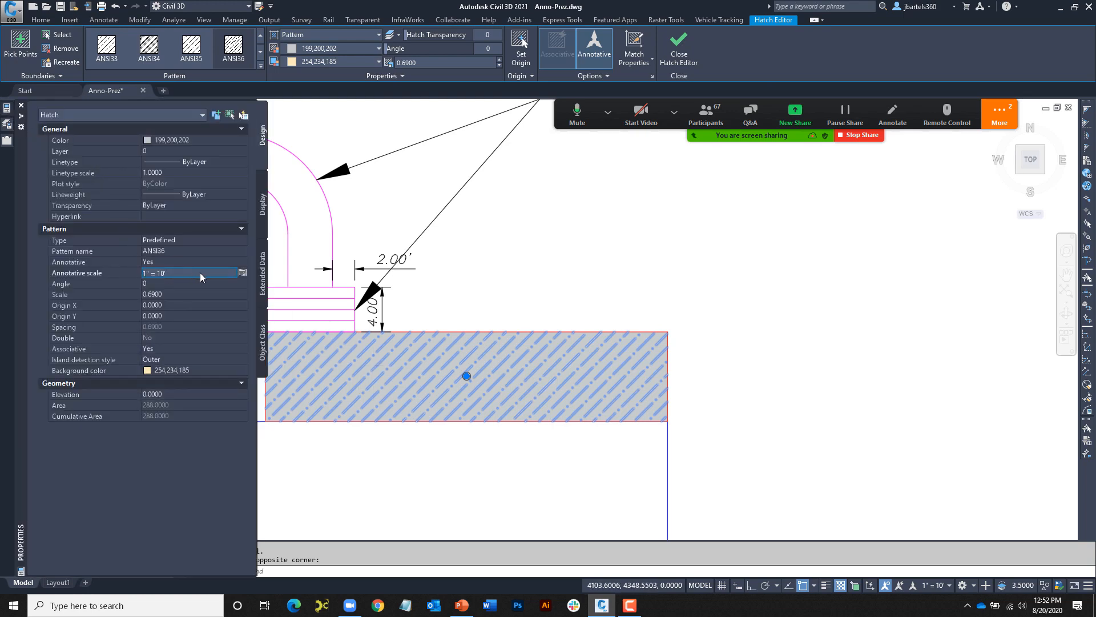
pyautogui.click(242, 273)
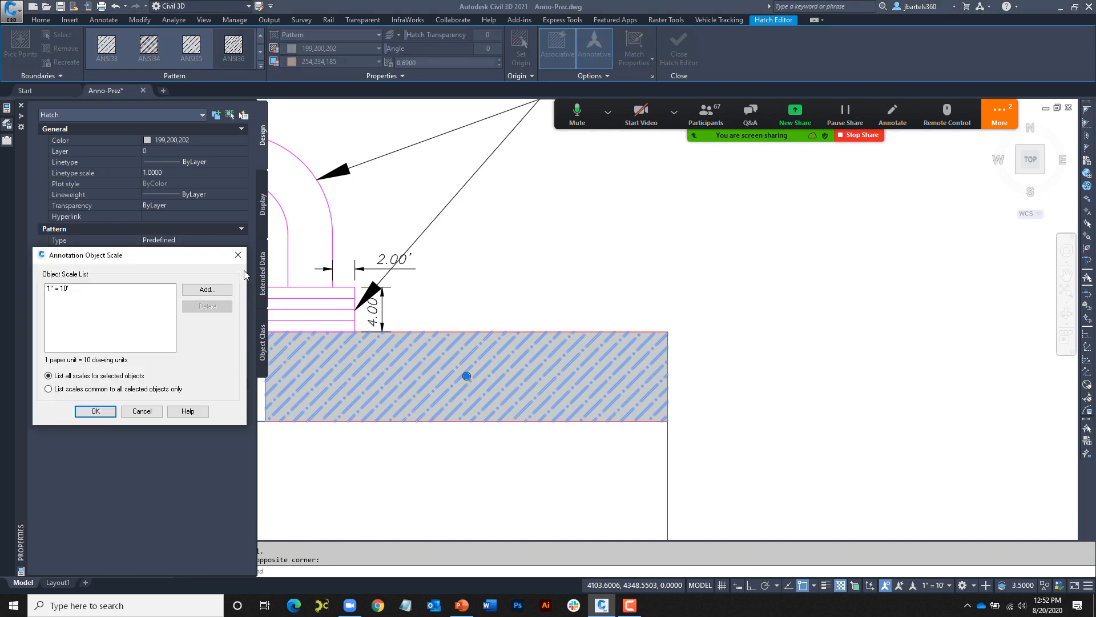
pyautogui.click(214, 290)
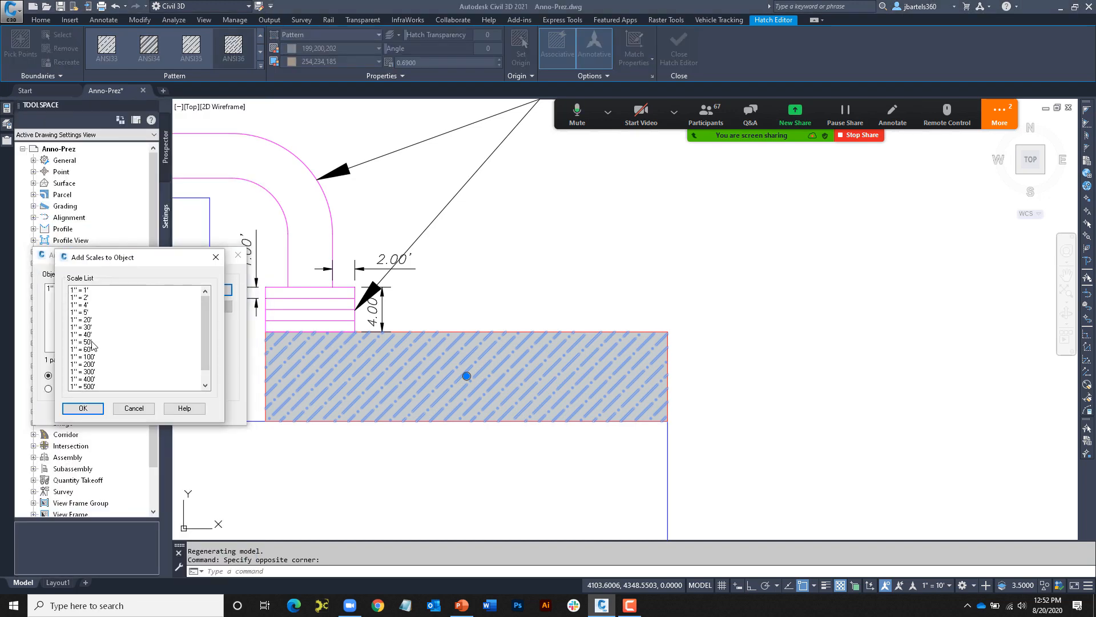
pyautogui.click(88, 327)
pyautogui.click(82, 408)
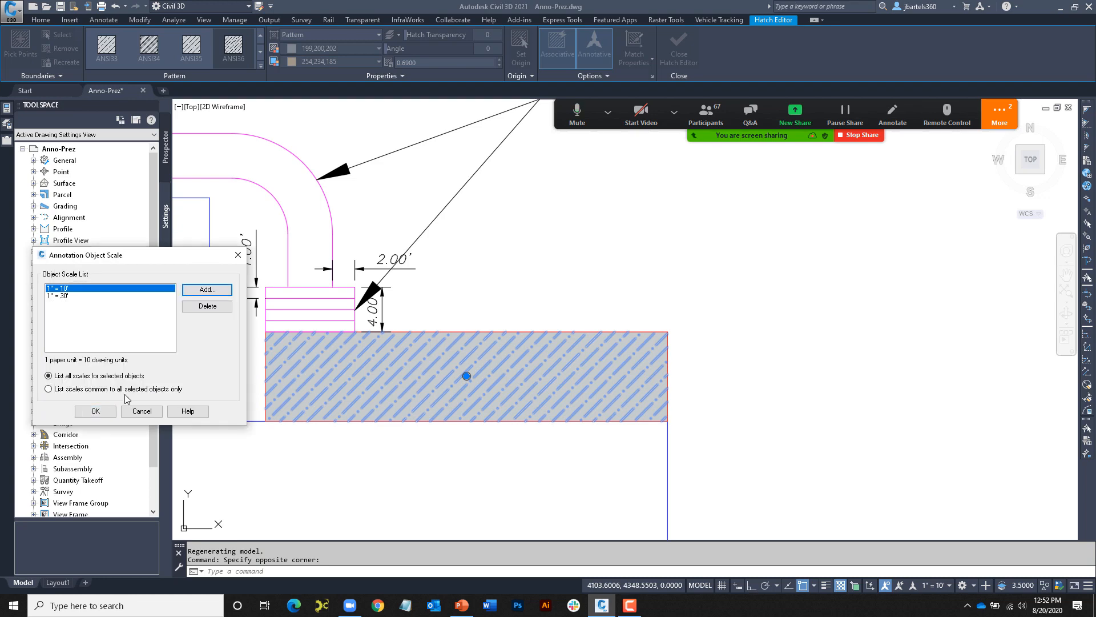
pyautogui.click(96, 411)
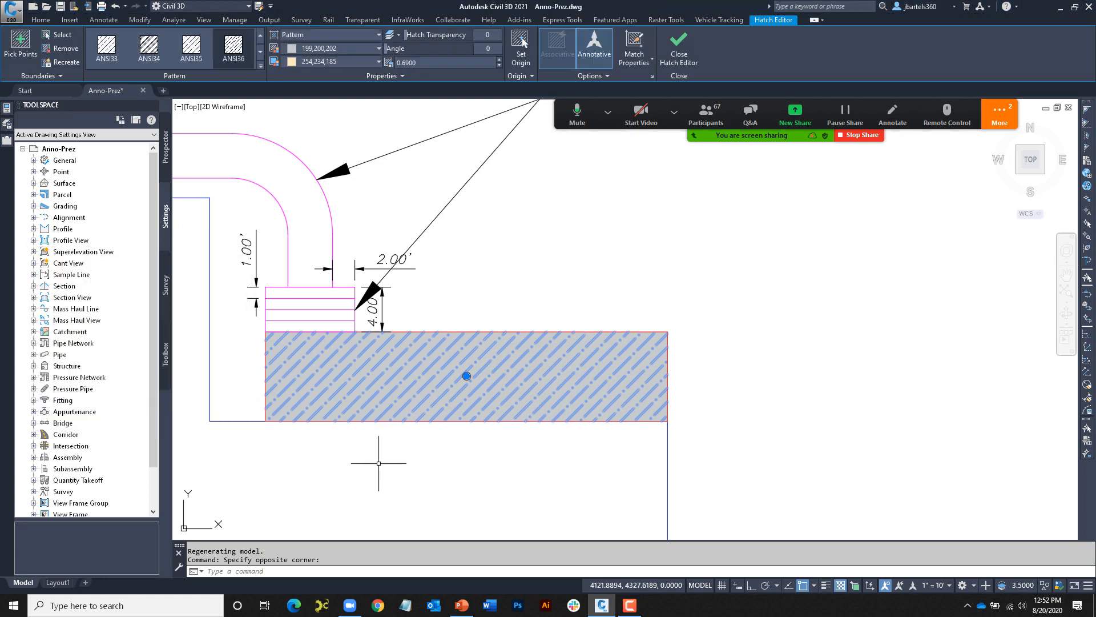
pyautogui.press('Escape')
pyautogui.press('Escape')
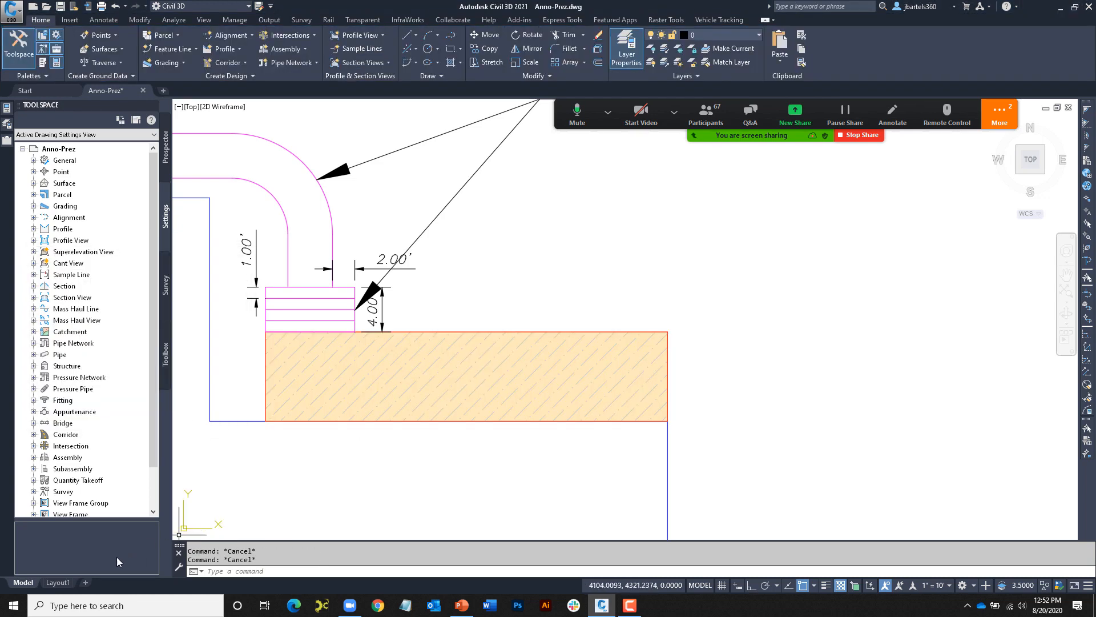
# Compare the hatch's display and pattern size across the three viewports on Layout1
pyautogui.click(58, 582)
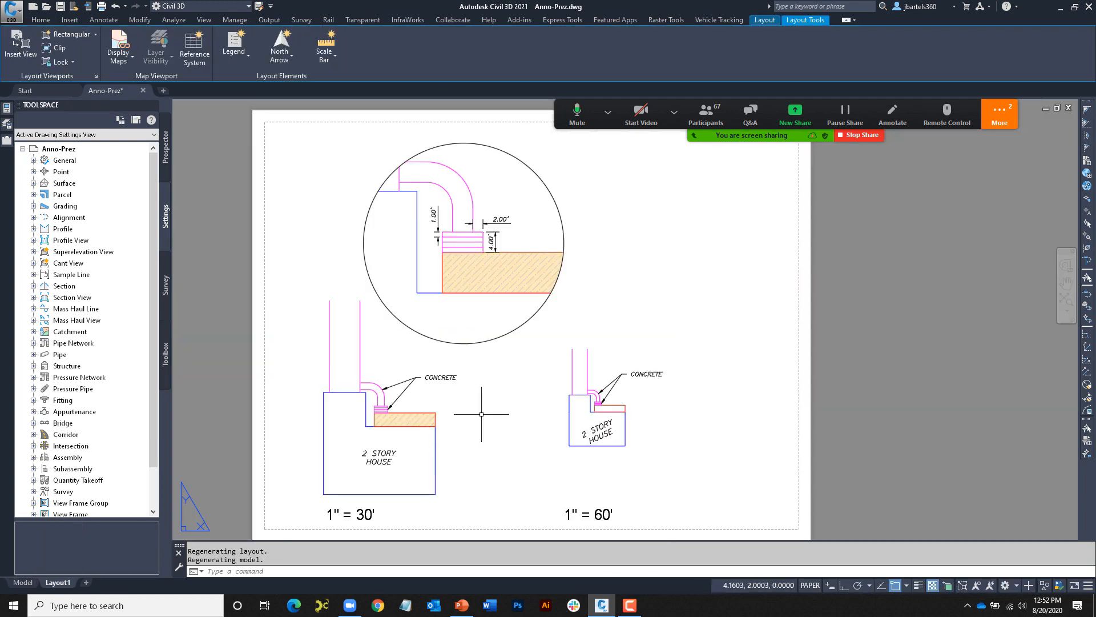
pyautogui.scroll(4, 467, 376)
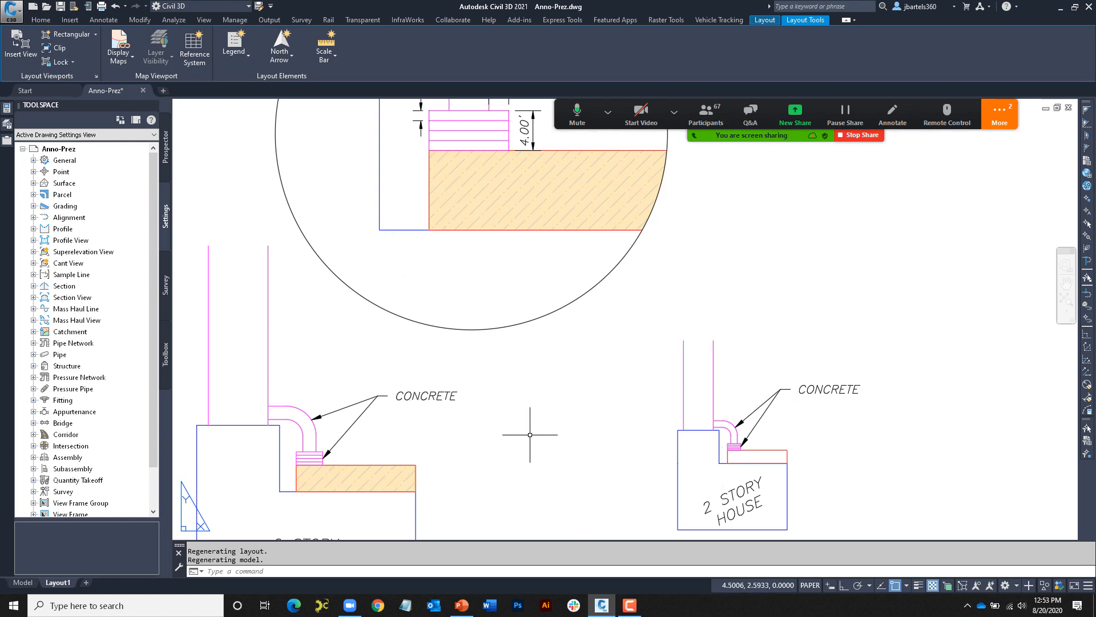
pyautogui.scroll(-5, 521, 434)
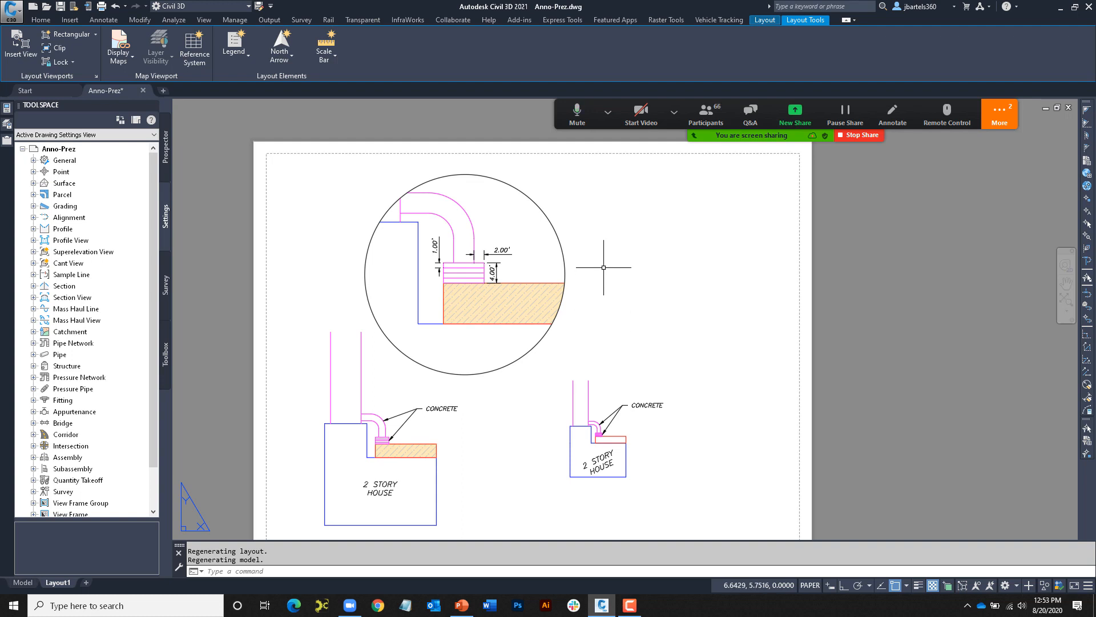
# Copy the circular detail viewport to the empty sheet area beside it, above the 1" = 60' view
pyautogui.write('COPY')
pyautogui.press('Return')
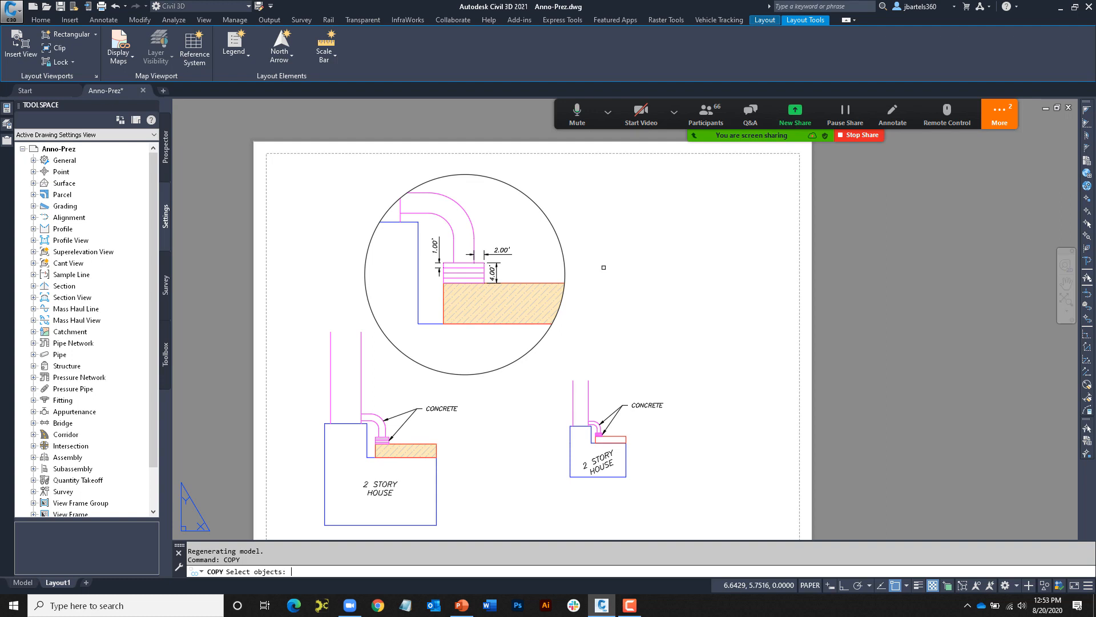
pyautogui.click(556, 231)
pyautogui.press('Return')
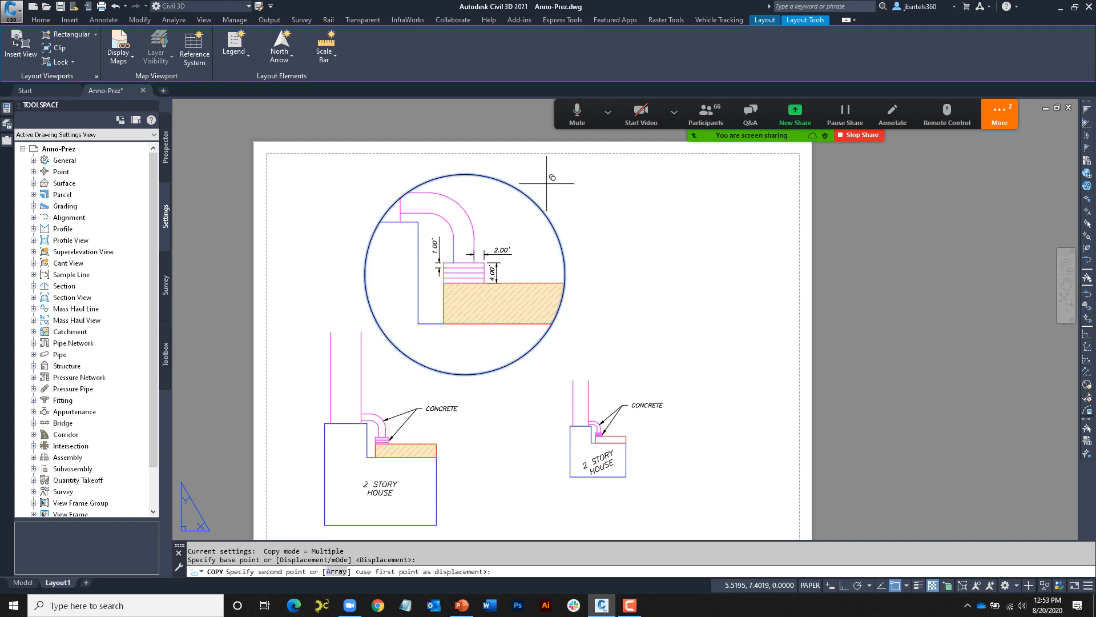
pyautogui.click(546, 183)
pyautogui.click(759, 179)
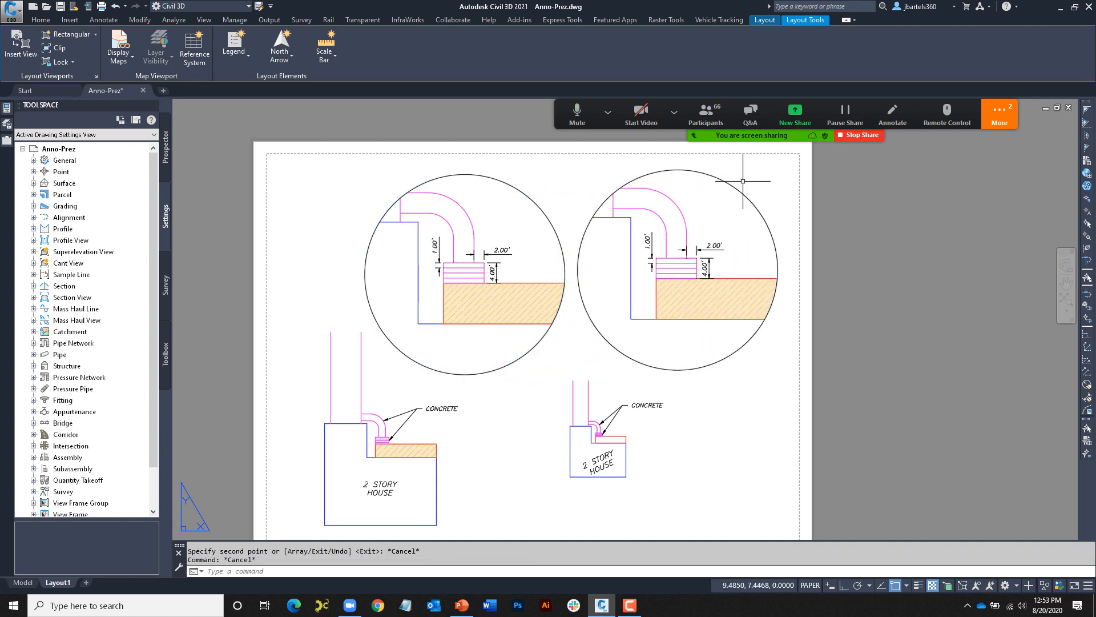
# Select the copied circular detail viewport and open the custom drawing scale list for editing
pyautogui.press('Escape')
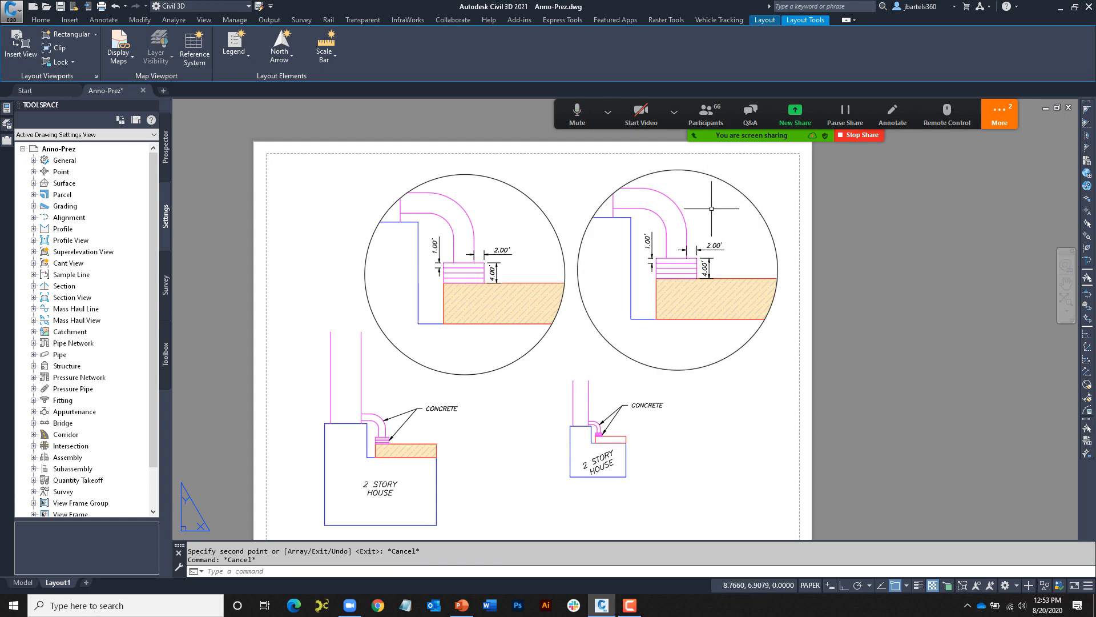
pyautogui.click(720, 178)
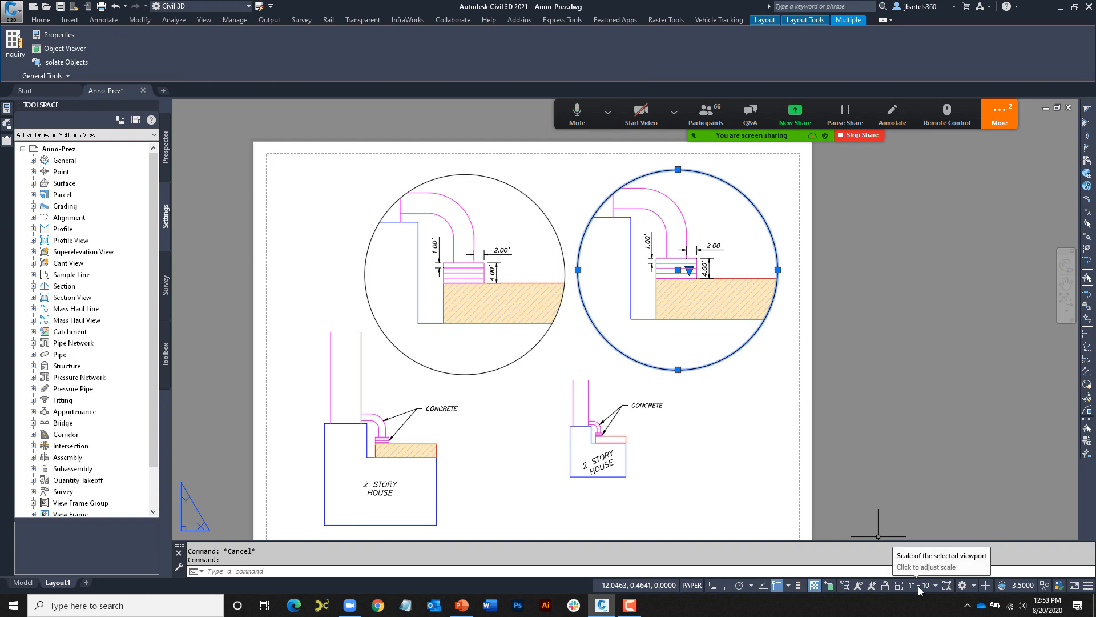
pyautogui.click(935, 585)
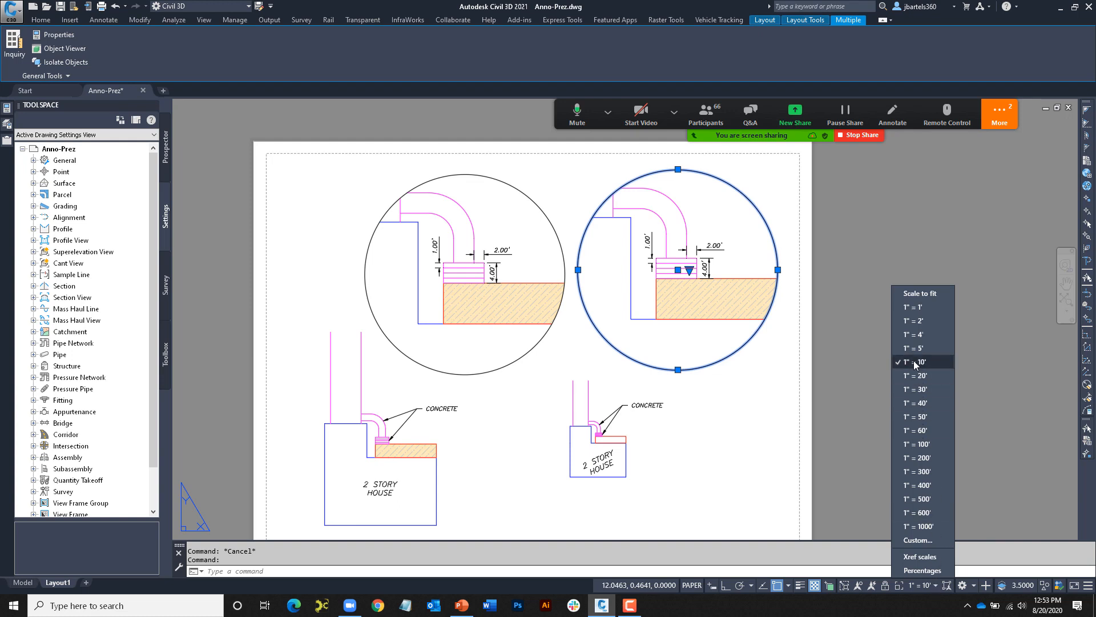
pyautogui.click(920, 539)
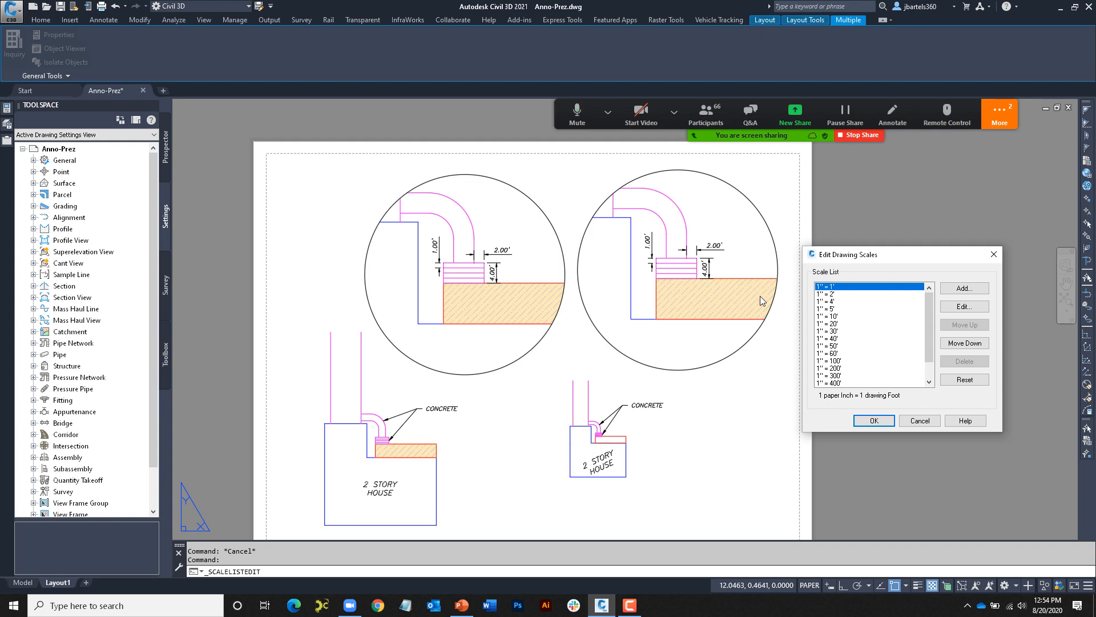
# Inspect the definition of the existing 1" = 10' scale and cancel without editing it
pyautogui.click(826, 317)
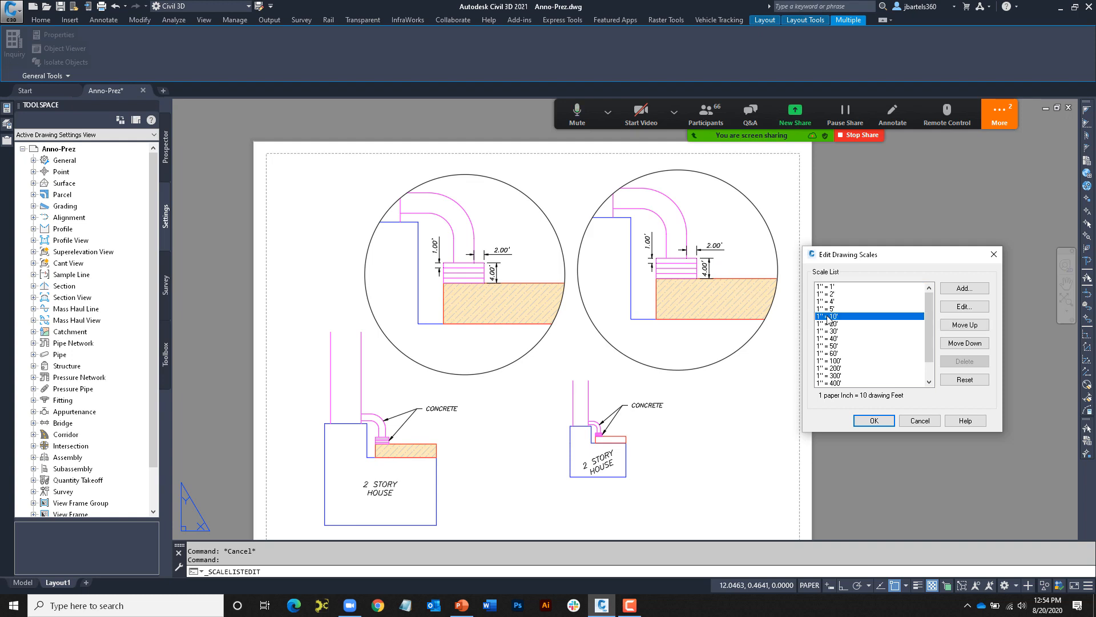
pyautogui.click(954, 309)
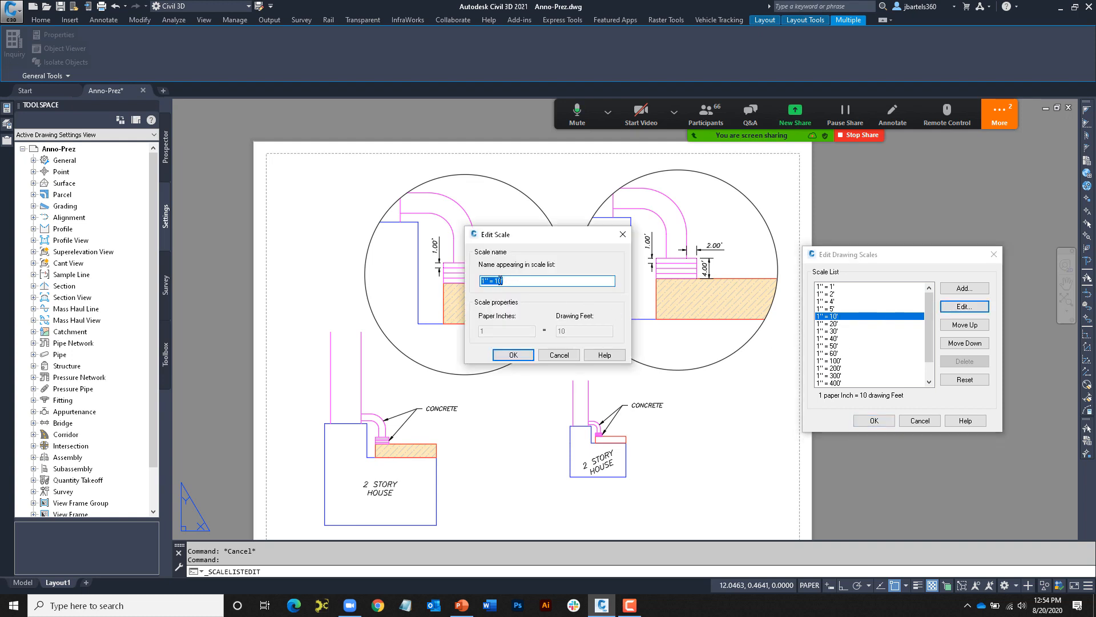
pyautogui.click(559, 355)
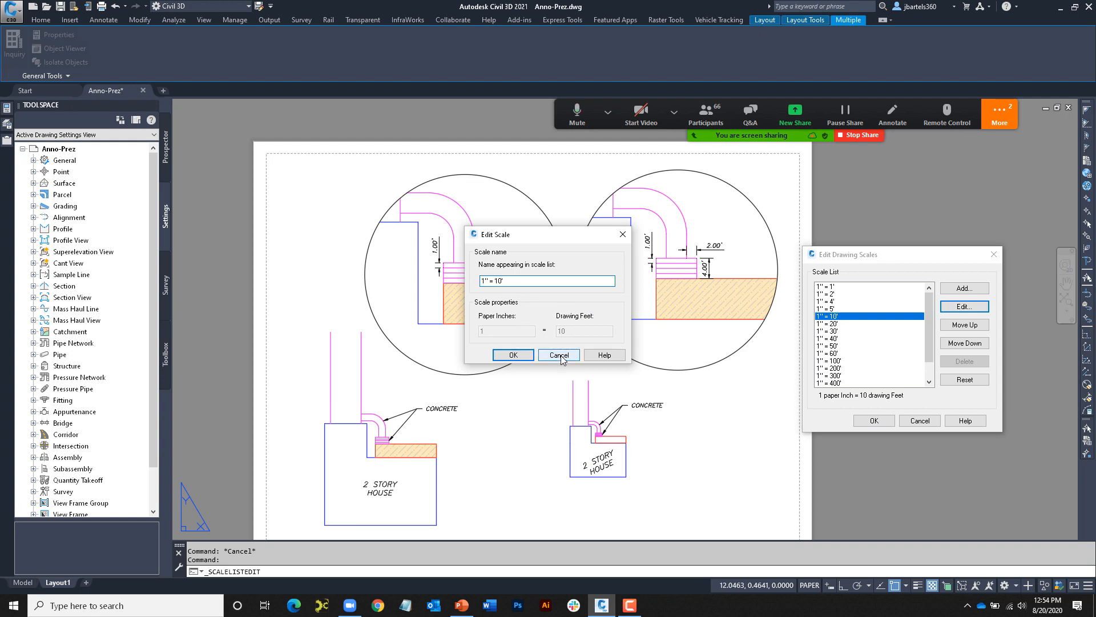
# Add a drawing scale named 1" = 10' SPECIAL with 1 paper unit equal to 10 drawing units
pyautogui.click(961, 290)
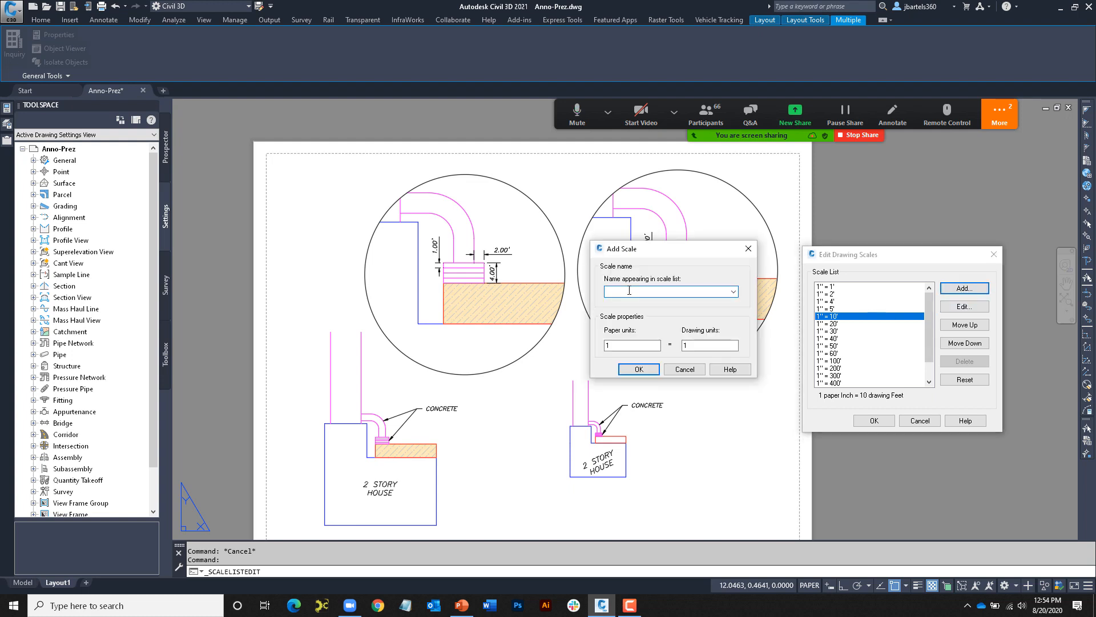
pyautogui.write('1" = 10\' SPECIAL')
pyautogui.click(696, 346)
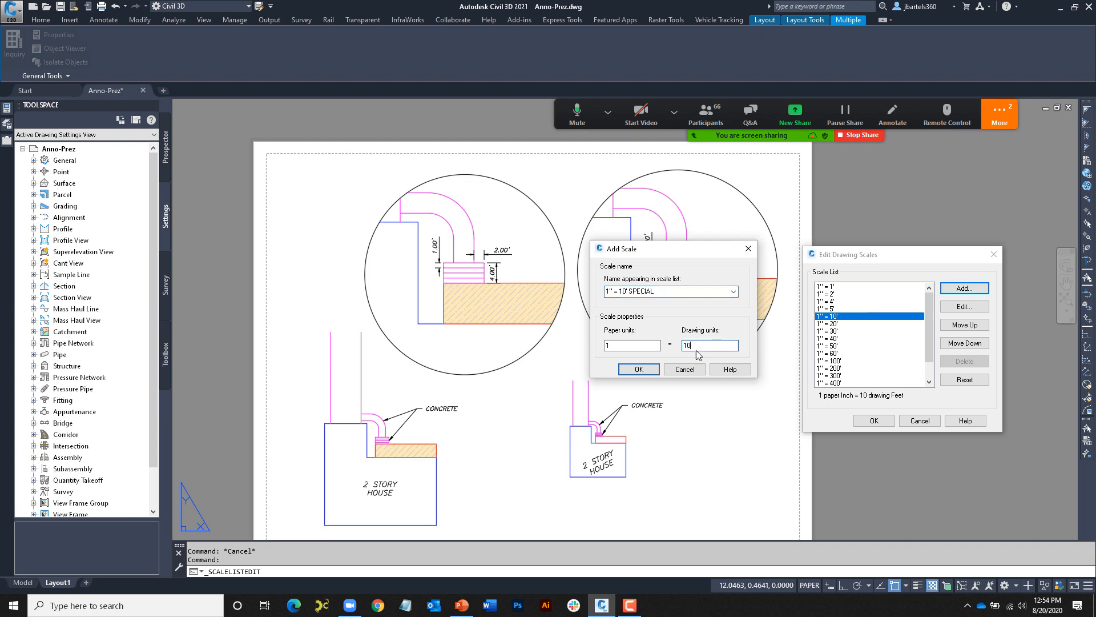
pyautogui.click(639, 369)
pyautogui.click(874, 420)
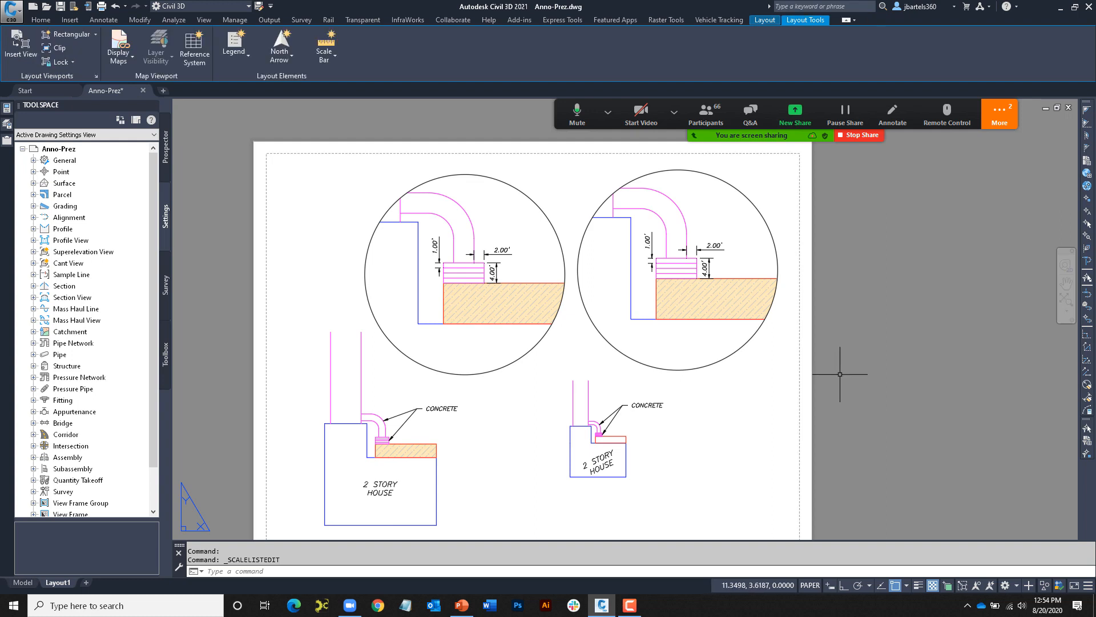
# Set the copied circular detail viewport's scale to 1" = 10' SPECIAL and deselect it
pyautogui.click(760, 210)
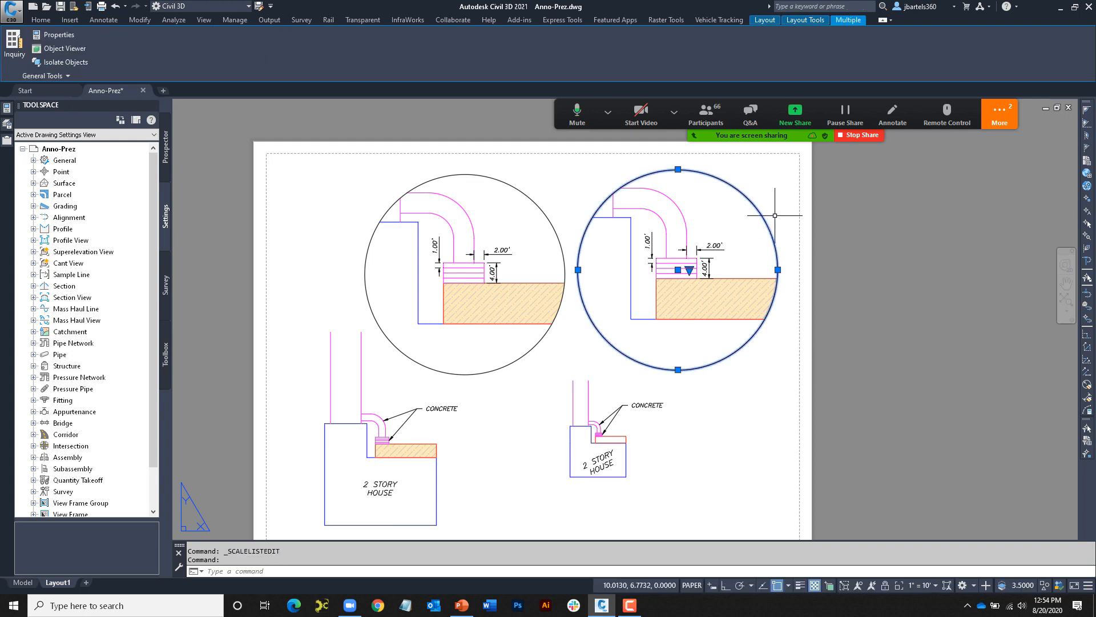
pyautogui.click(927, 587)
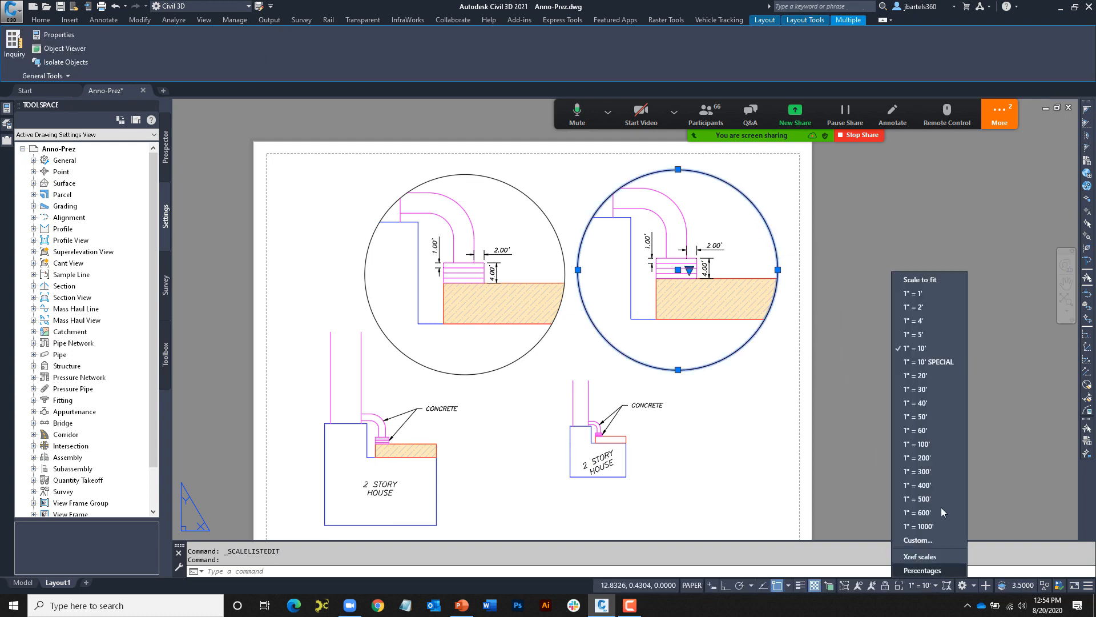
pyautogui.click(934, 362)
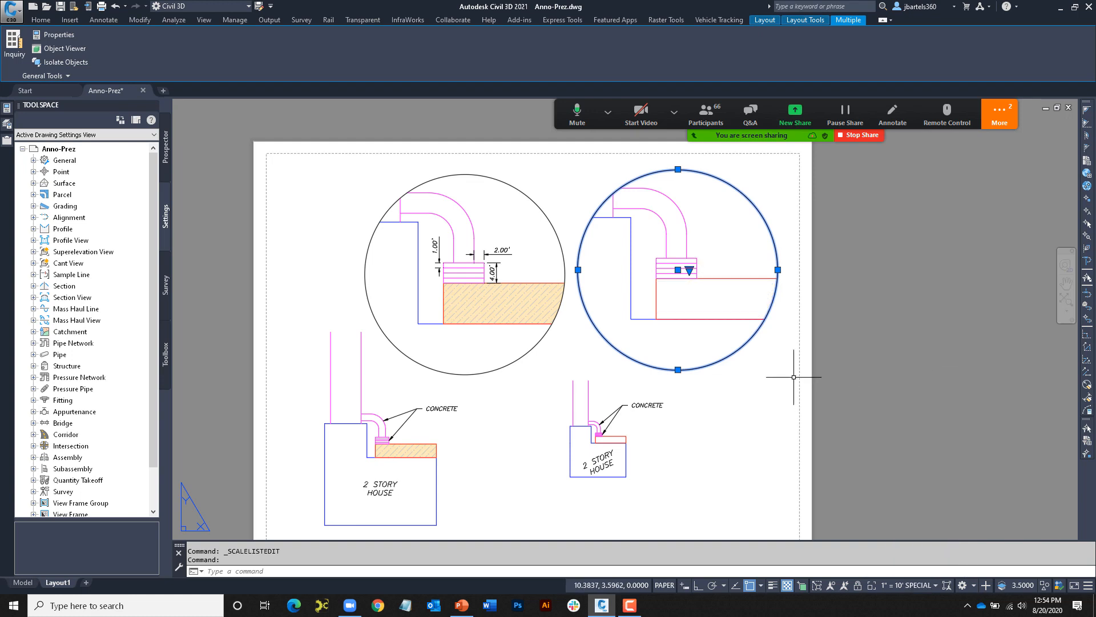
pyautogui.press('Escape')
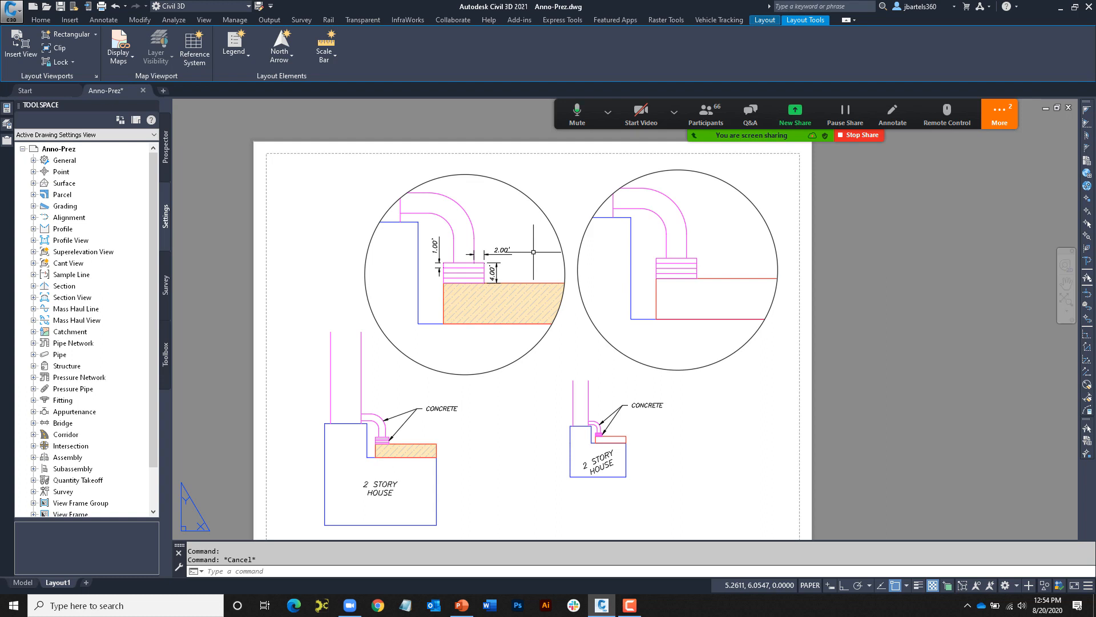
# Remove the spaces around the equals sign in the 1" = 30' label below the house view, making it 1"=30'
pyautogui.moveTo(573, 353); pyautogui.dragTo(575, 295, button='middle')
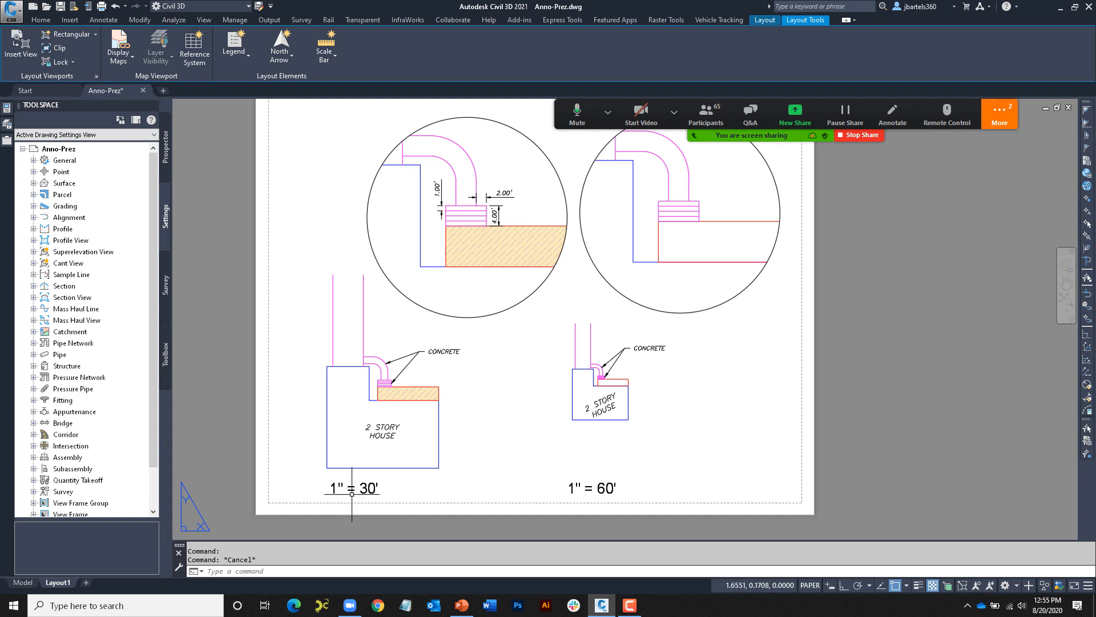
pyautogui.doubleClick(347, 494)
pyautogui.click(347, 493)
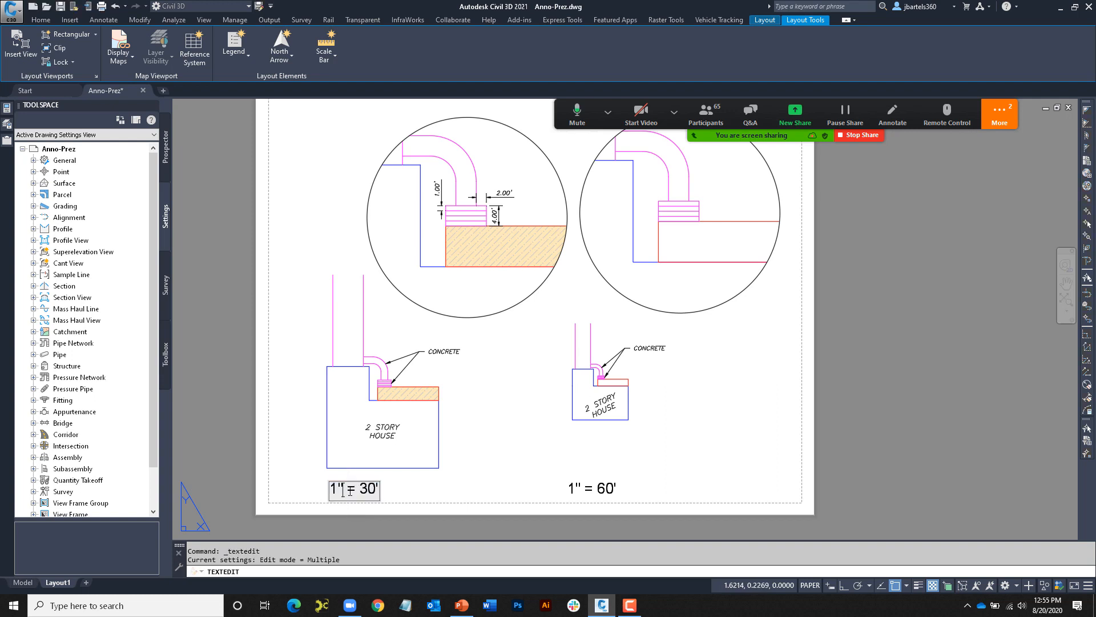
pyautogui.press('Delete')
pyautogui.press('Delete')
pyautogui.click(370, 507)
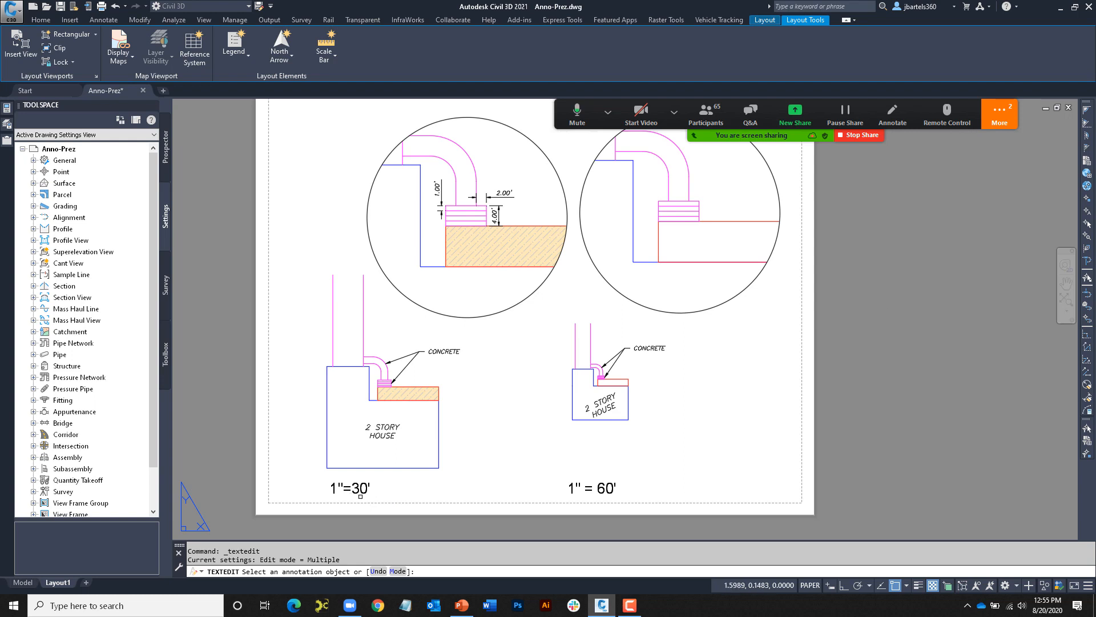
pyautogui.press('Escape')
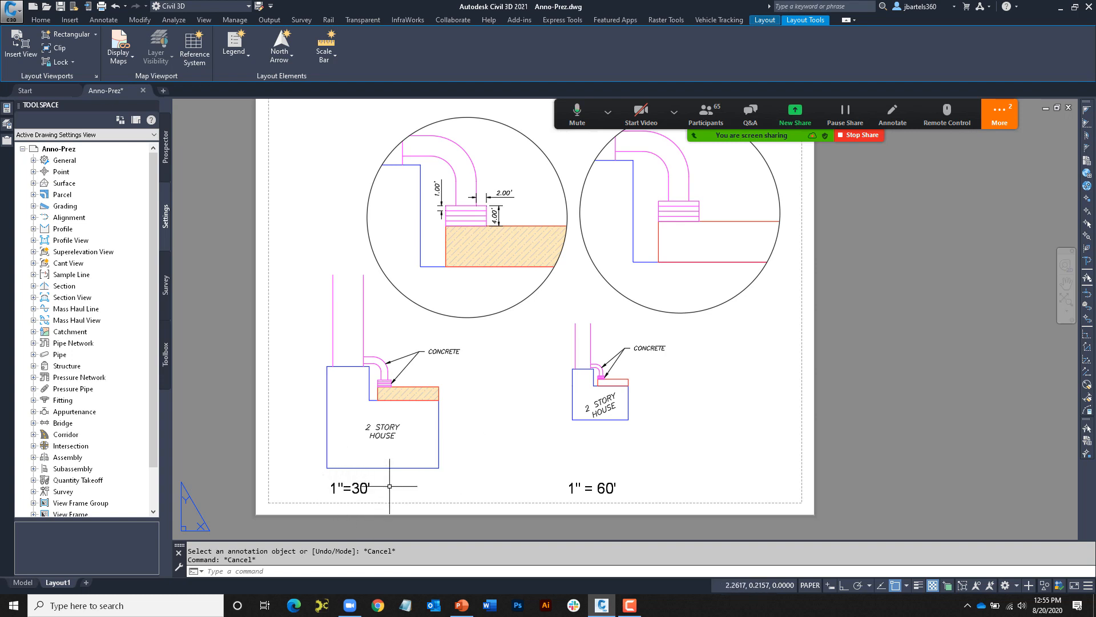
# Return to model space and set the current annotation scale to 1" = 10' SPECIAL
pyautogui.moveTo(511, 354); pyautogui.dragTo(470, 393, button='middle')
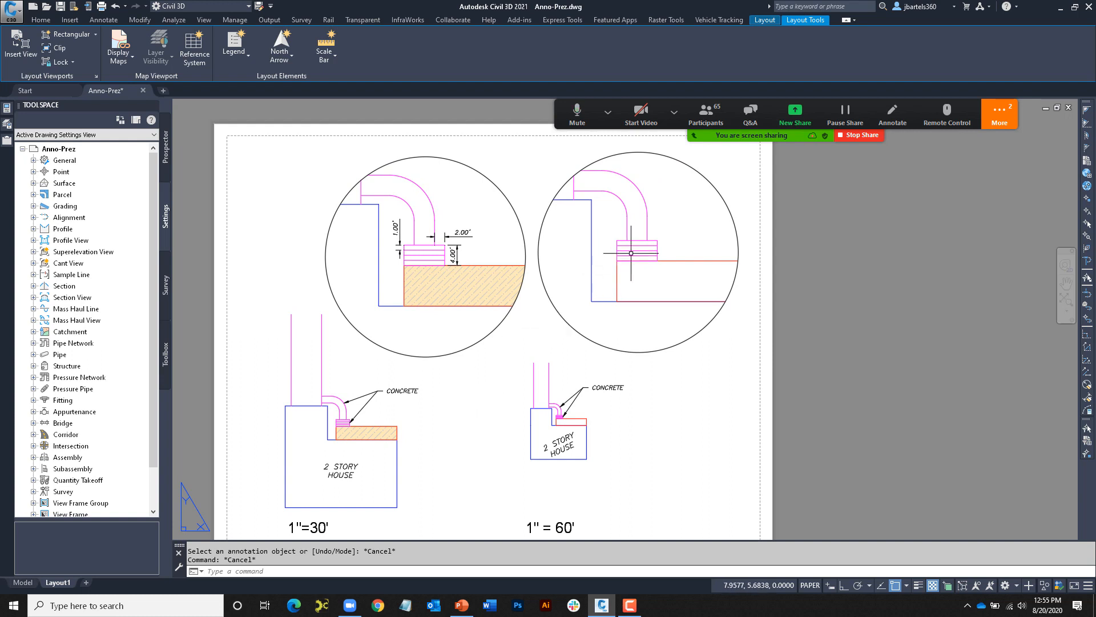
pyautogui.click(20, 581)
pyautogui.scroll(-3, 514, 333)
pyautogui.moveTo(535, 291); pyautogui.dragTo(562, 289, button='middle')
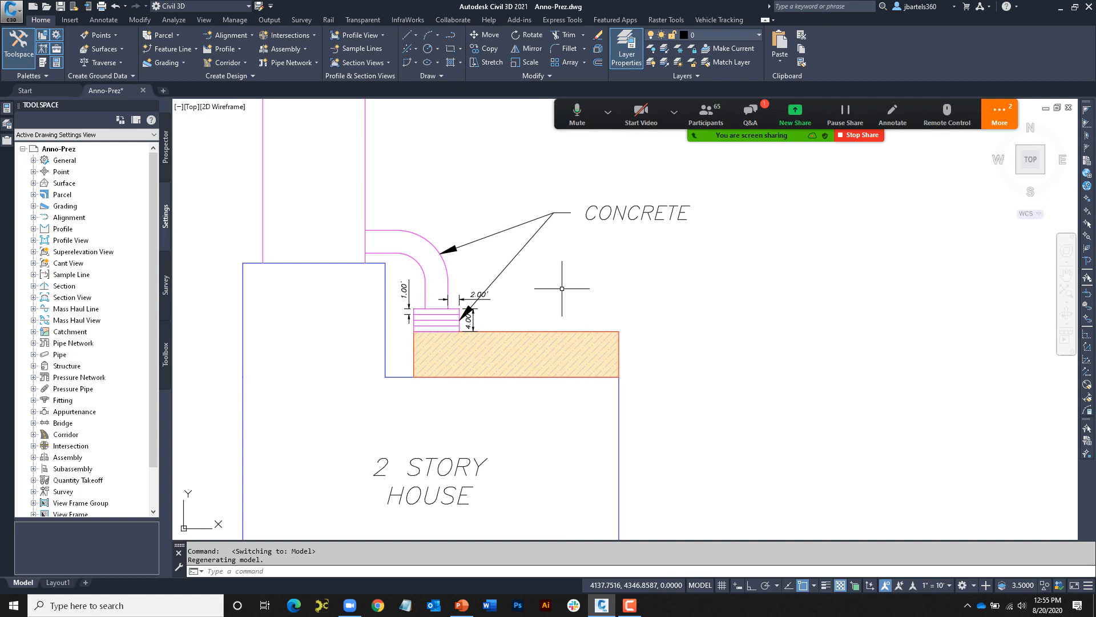
pyautogui.click(932, 583)
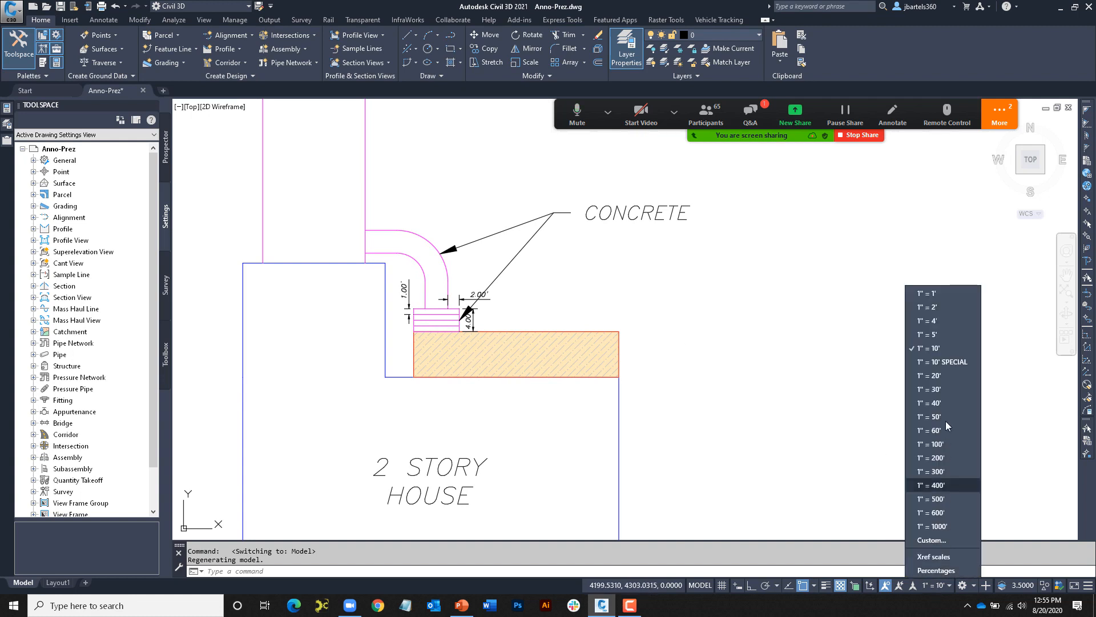
pyautogui.click(944, 362)
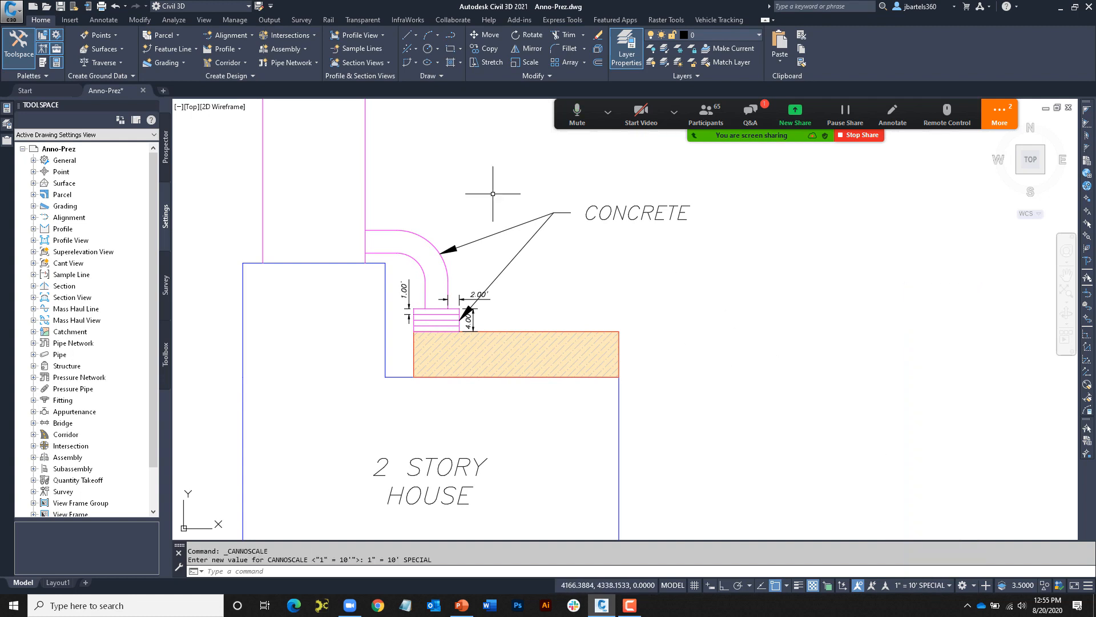
# Add the current annotation scale to the CONCRETE multileader, the 4.00' and 2.00' dimensions, and the 2 STORY HOUSE text
pyautogui.click(103, 19)
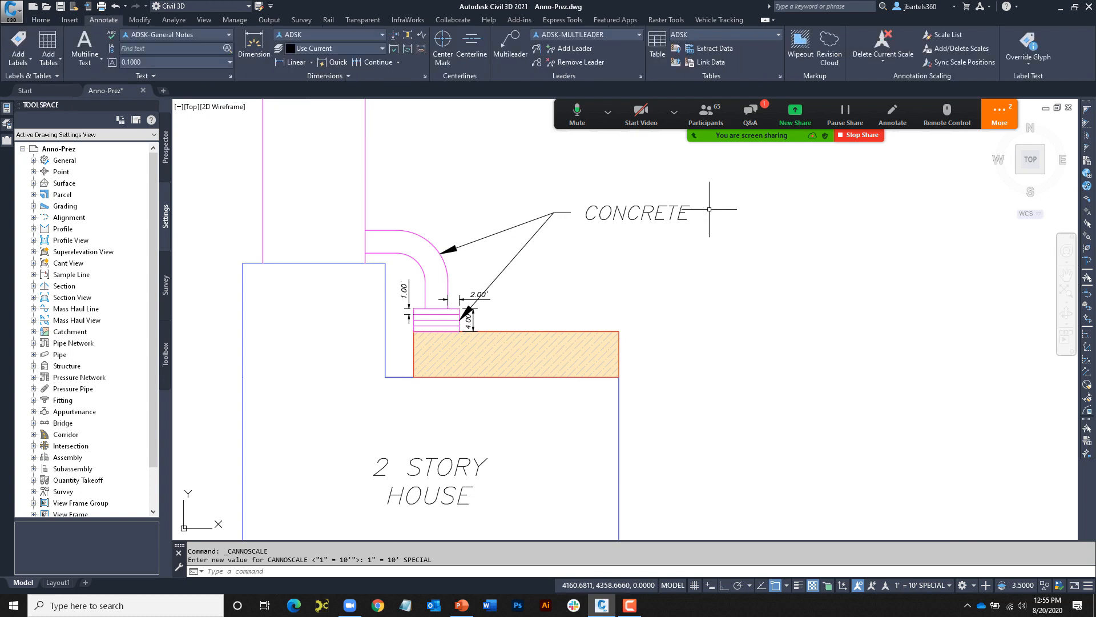
pyautogui.click(882, 62)
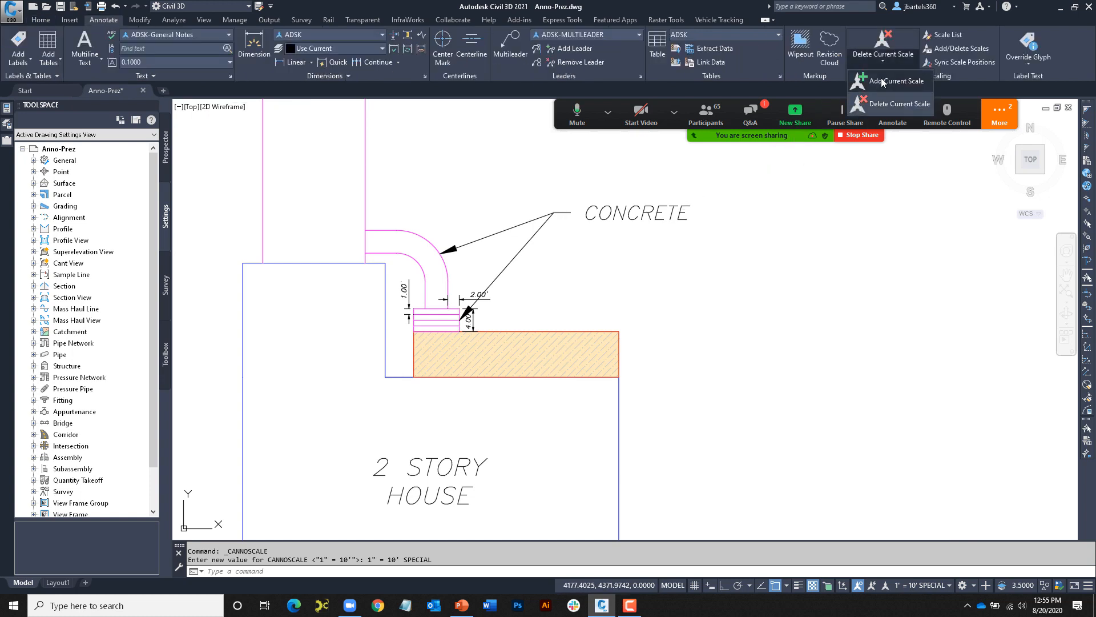
pyautogui.click(882, 81)
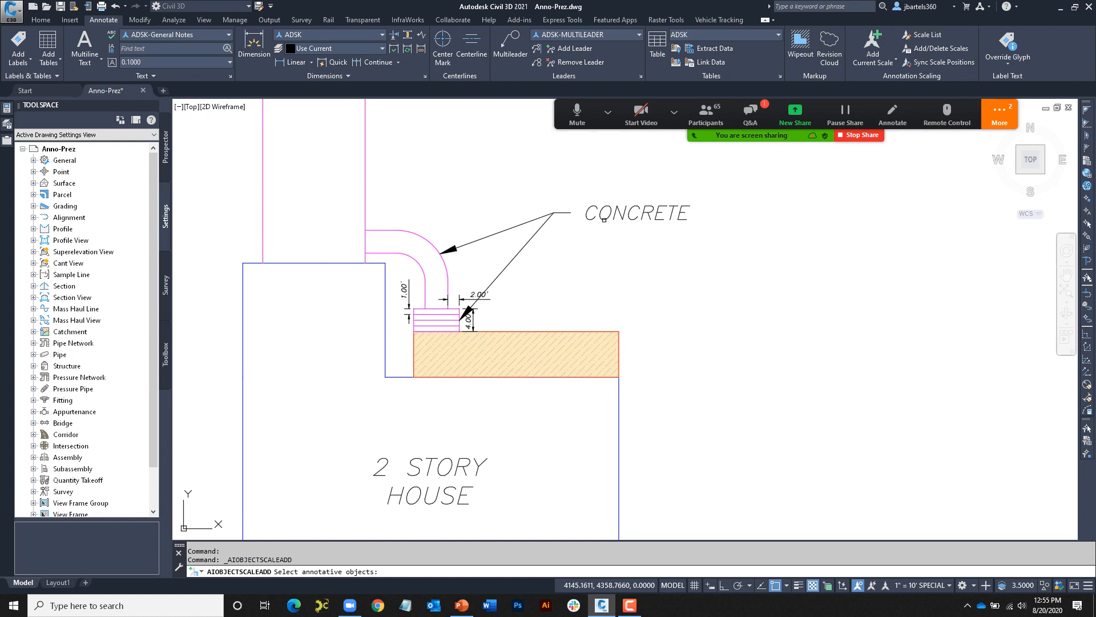
pyautogui.click(604, 219)
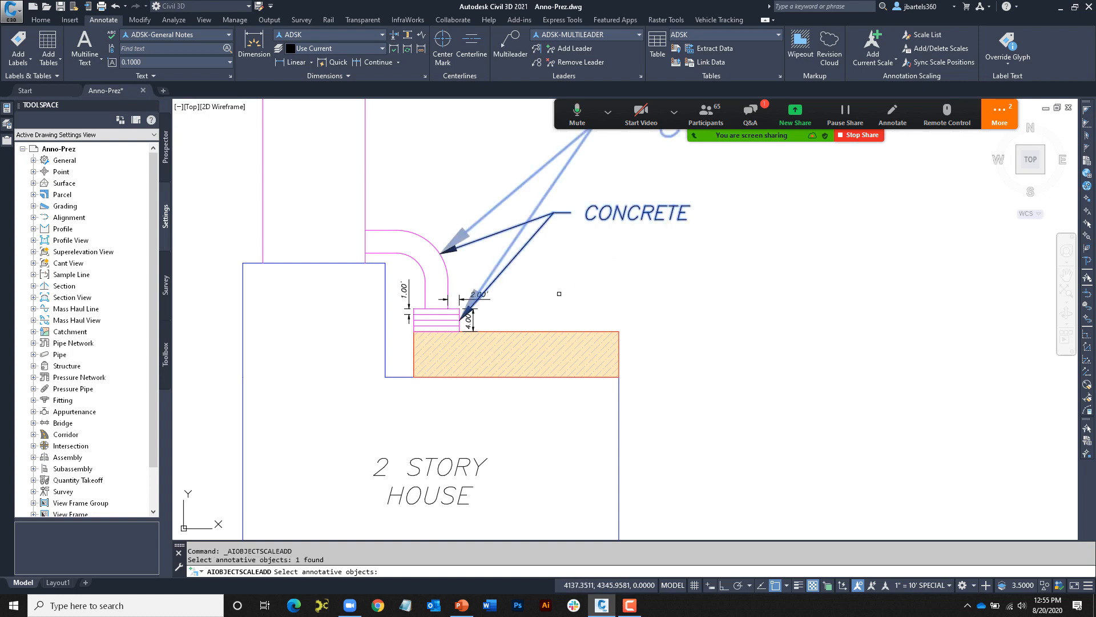
pyautogui.click(477, 315)
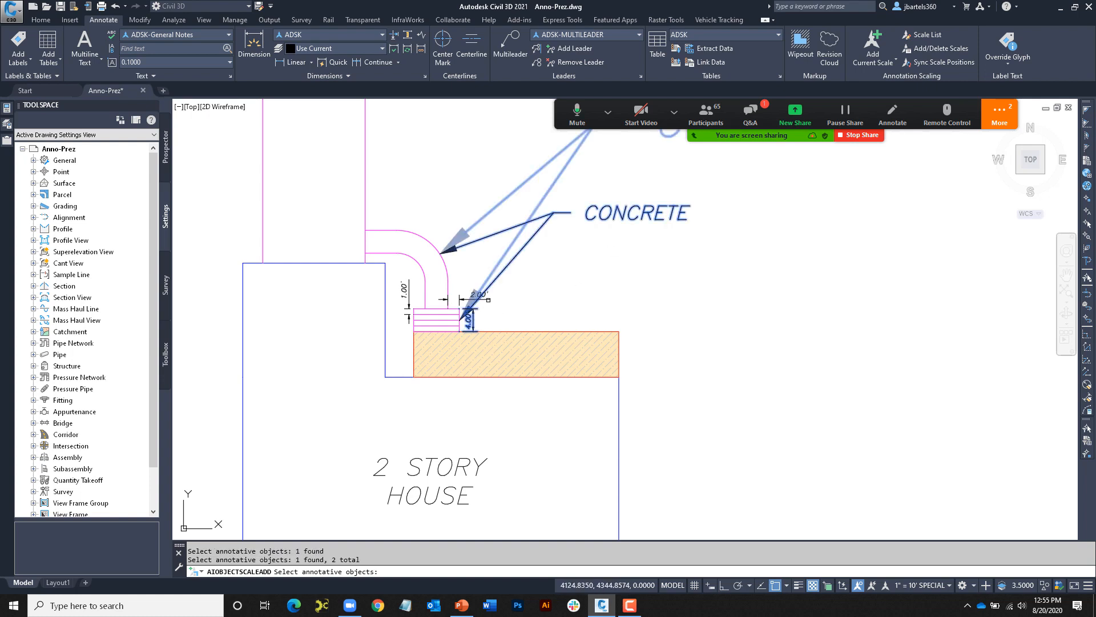
pyautogui.click(490, 299)
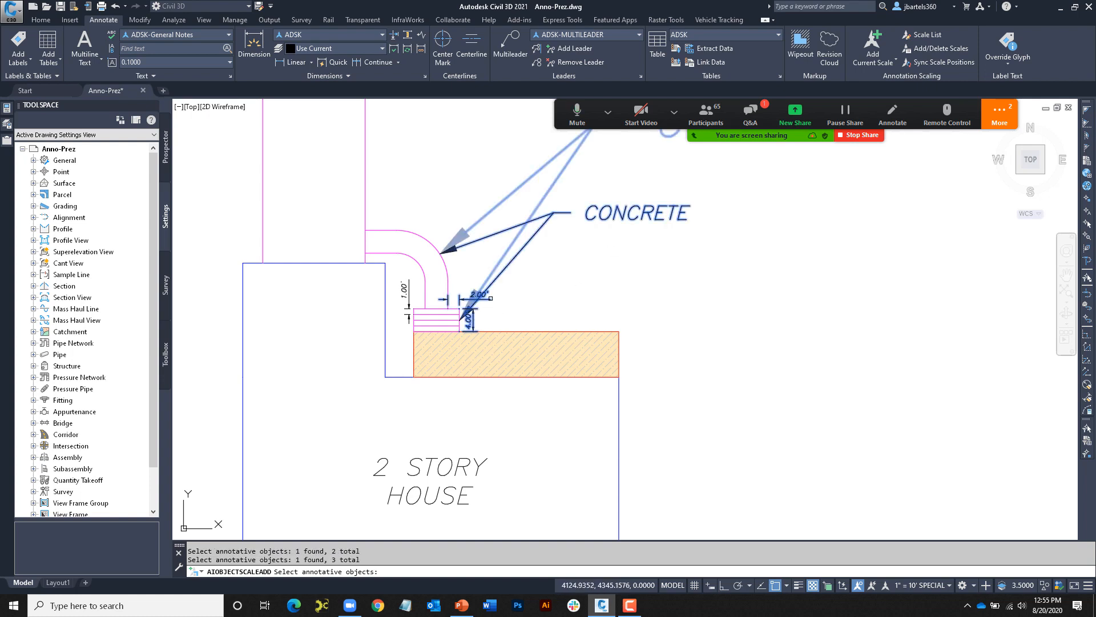
pyautogui.click(454, 460)
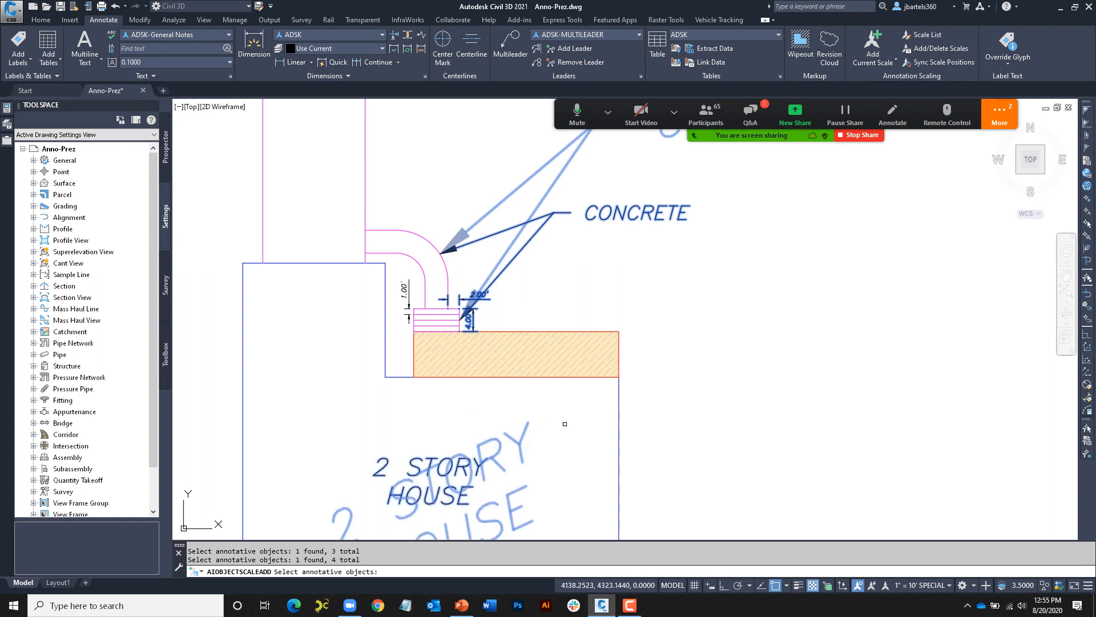
pyautogui.press('Return')
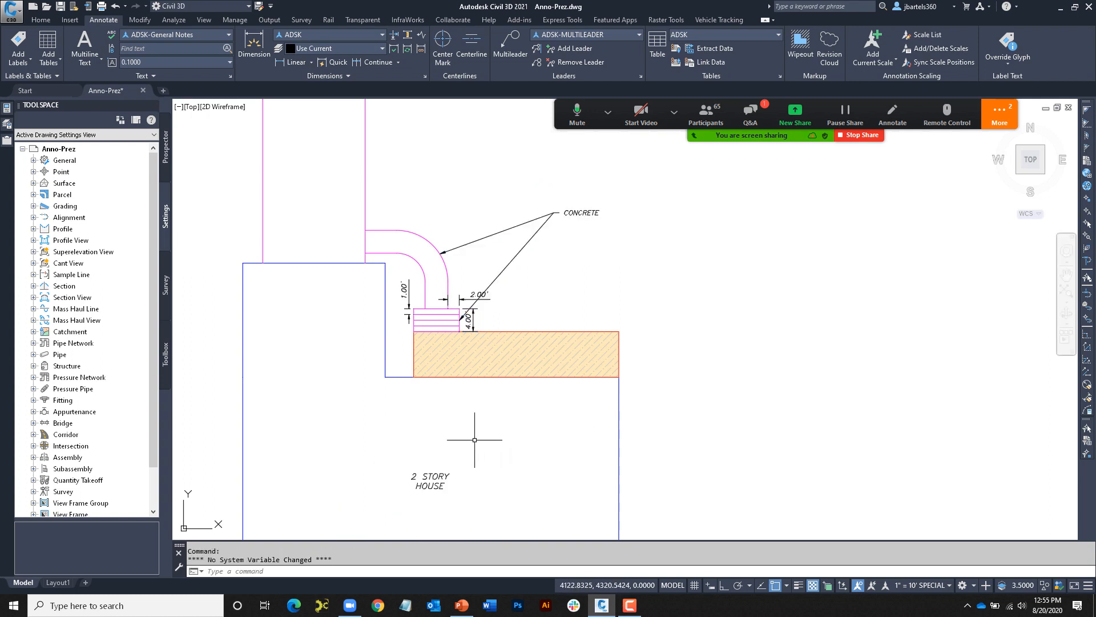
# Move the current-scale 2 STORY HOUSE text up inside the house outline, beside the hatched rectangle
pyautogui.click(436, 483)
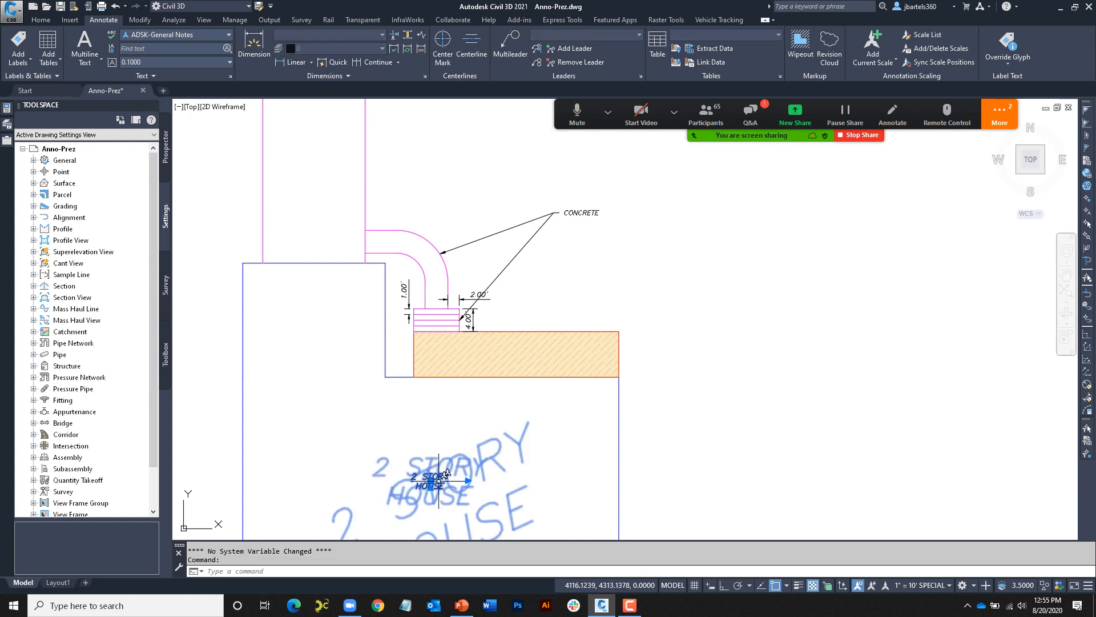
pyautogui.click(431, 484)
pyautogui.scroll(1, 372, 362)
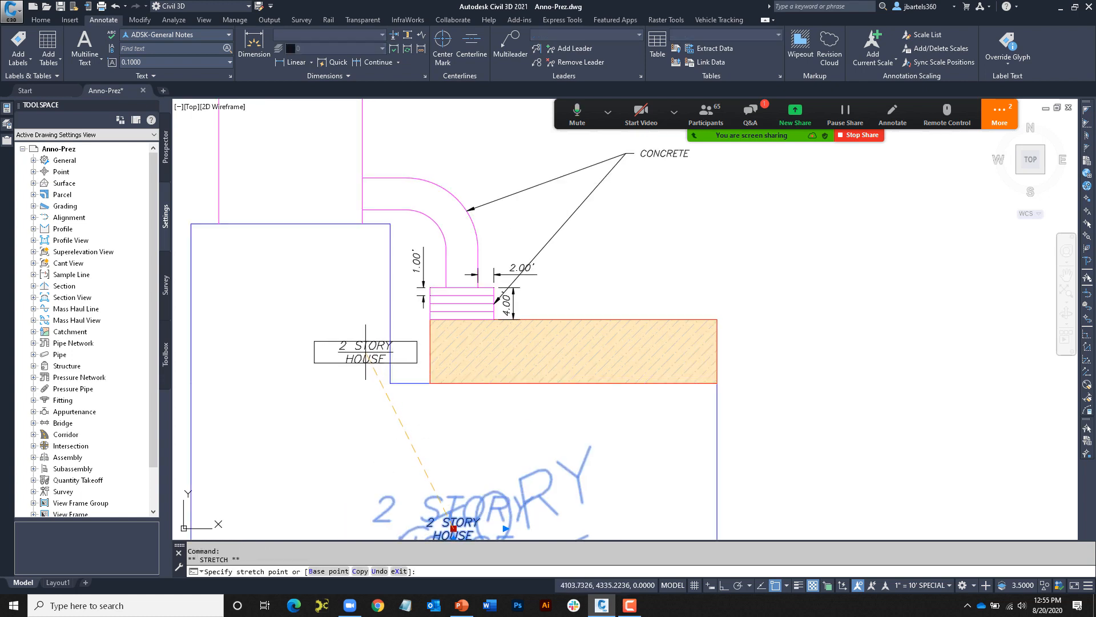
pyautogui.click(361, 349)
pyautogui.press('Escape')
pyautogui.press('Escape')
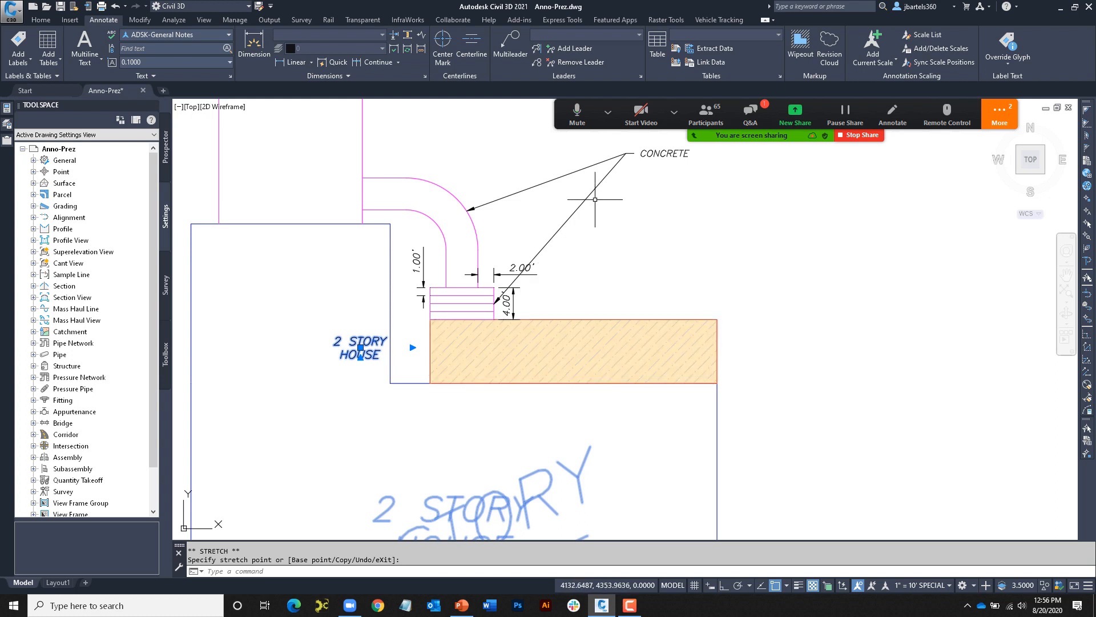
# Move the current-scale CONCRETE multileader text to the left of the steps, above the 2 STORY HOUSE text
pyautogui.click(627, 167)
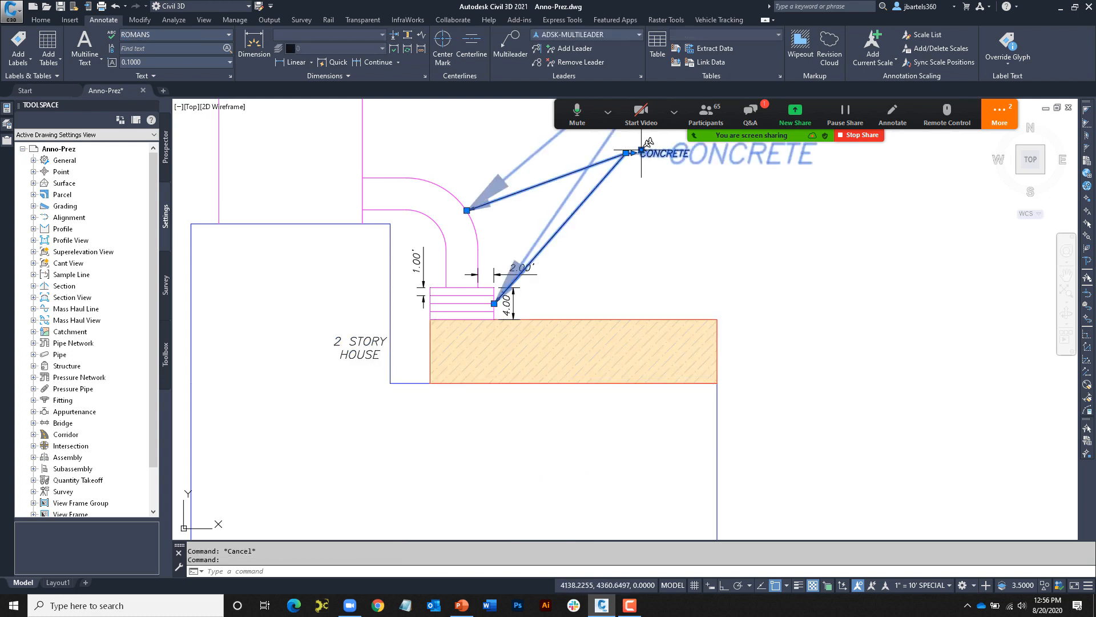
pyautogui.click(641, 150)
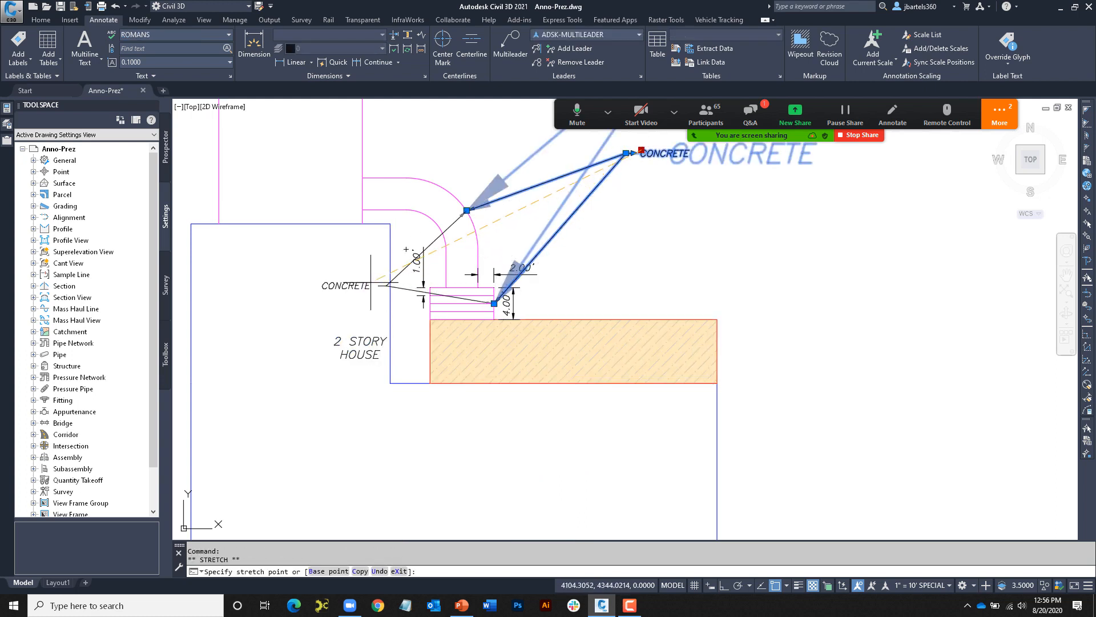
pyautogui.click(400, 279)
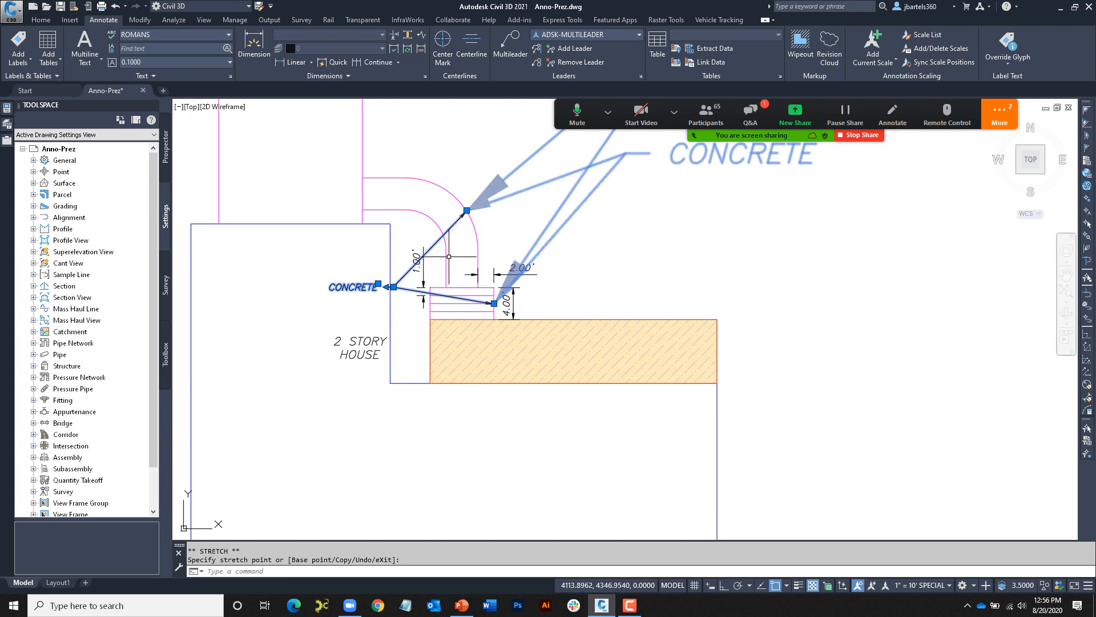
# Move the multileader's two arrowheads to the inner edge of the curved walk and, with a Nearest snap, the left edge of the steps
pyautogui.click(466, 210)
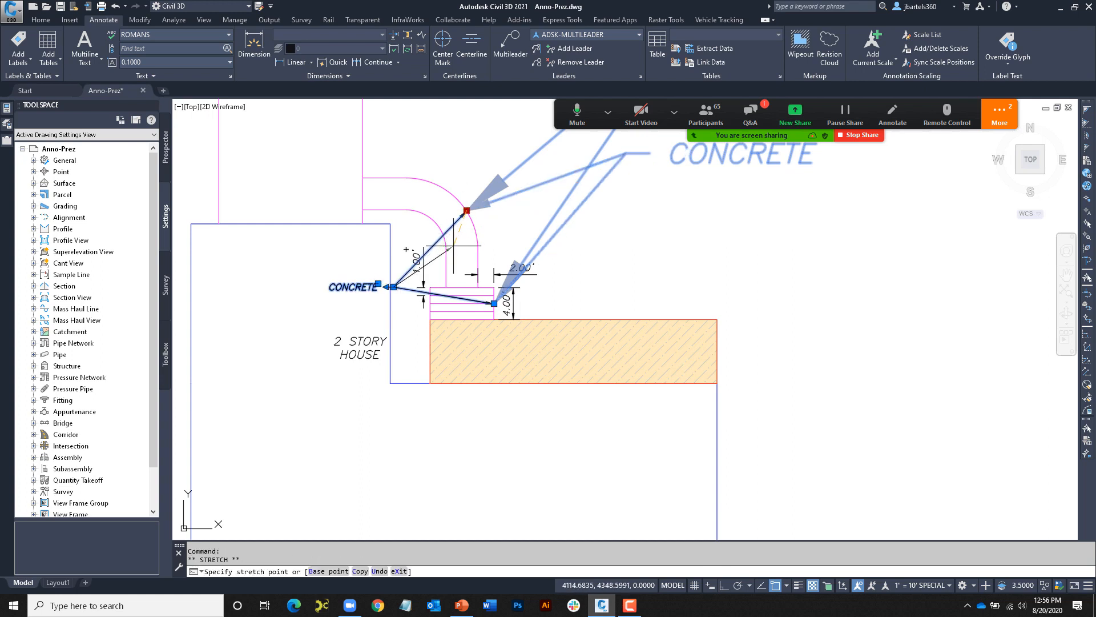
pyautogui.click(447, 250)
pyautogui.click(495, 304)
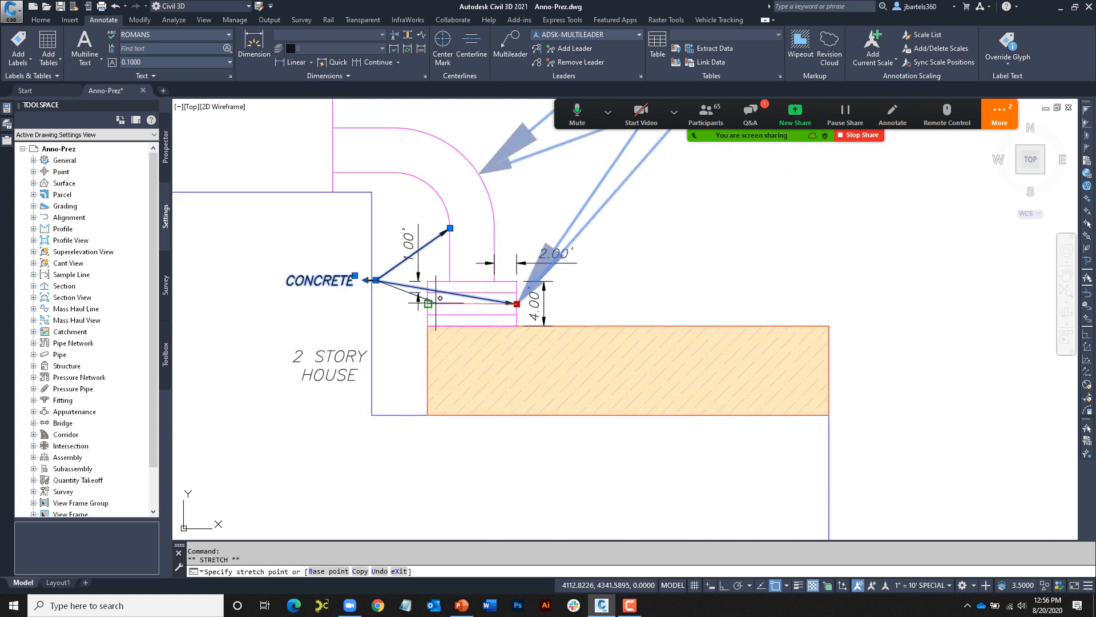
pyautogui.scroll(2, 438, 304)
pyautogui.keyDown('shift'); pyautogui.rightClick(429, 304); pyautogui.keyUp('shift')
pyautogui.click(465, 519)
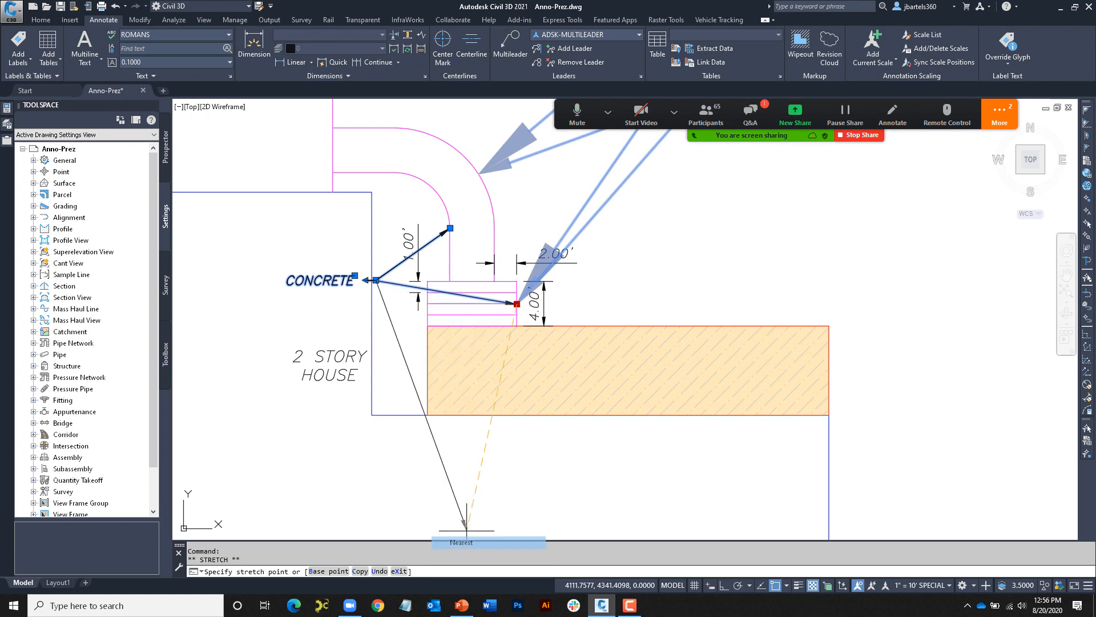
pyautogui.click(428, 316)
pyautogui.press('Escape')
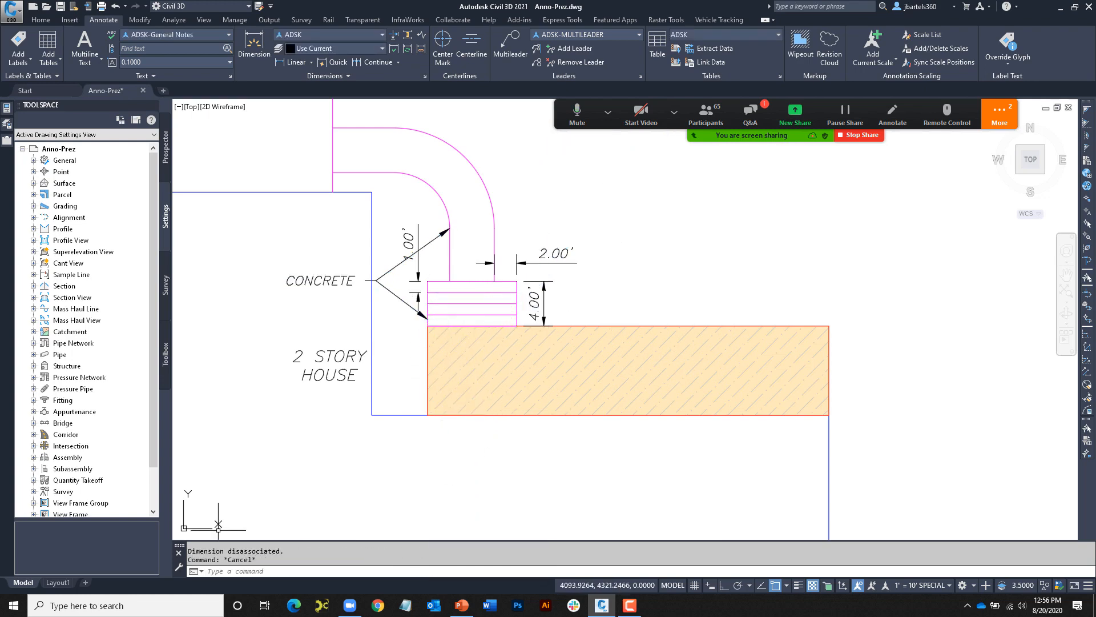
# In Layout1, change the multileader text to CONC. through the 1" = 60' viewport and return to paper space
pyautogui.click(58, 583)
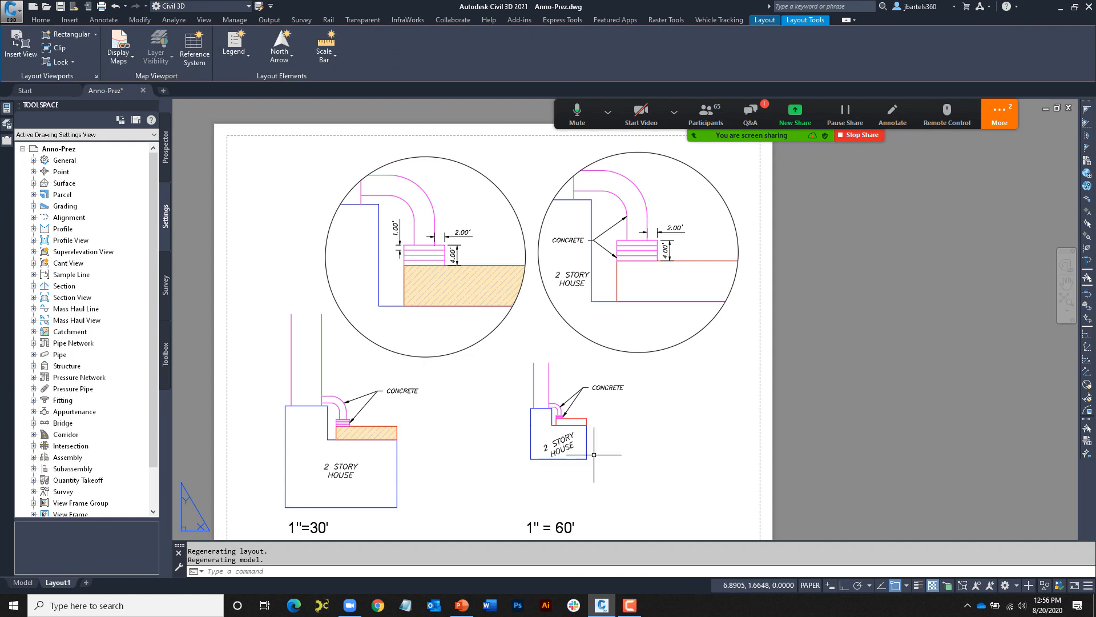
pyautogui.moveTo(693, 403); pyautogui.dragTo(699, 392, button='middle')
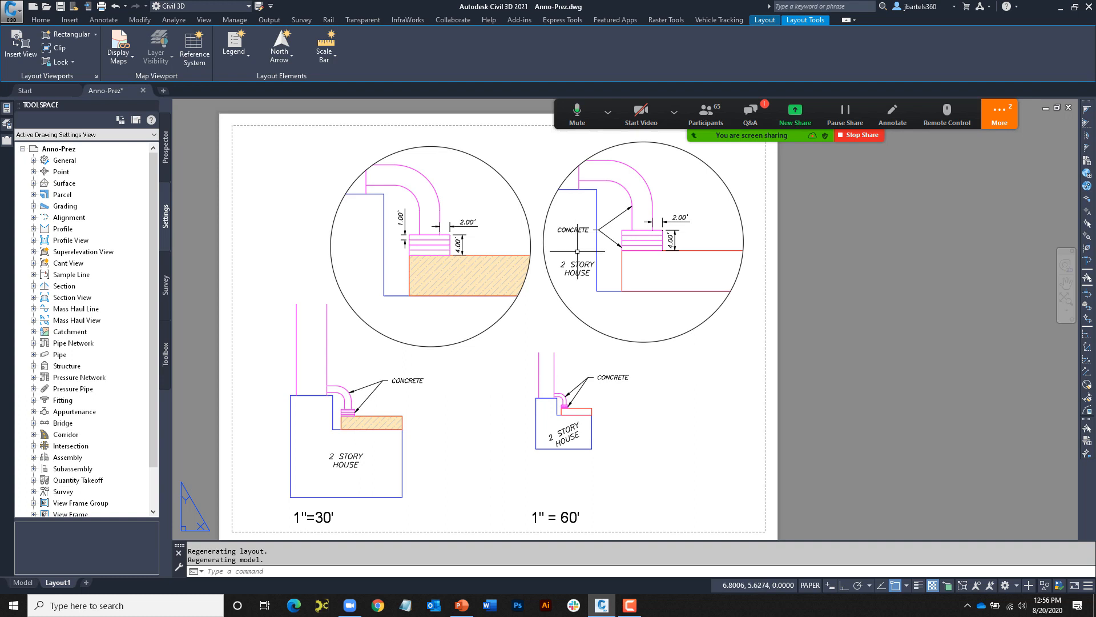
pyautogui.doubleClick(610, 376)
pyautogui.doubleClick(610, 375)
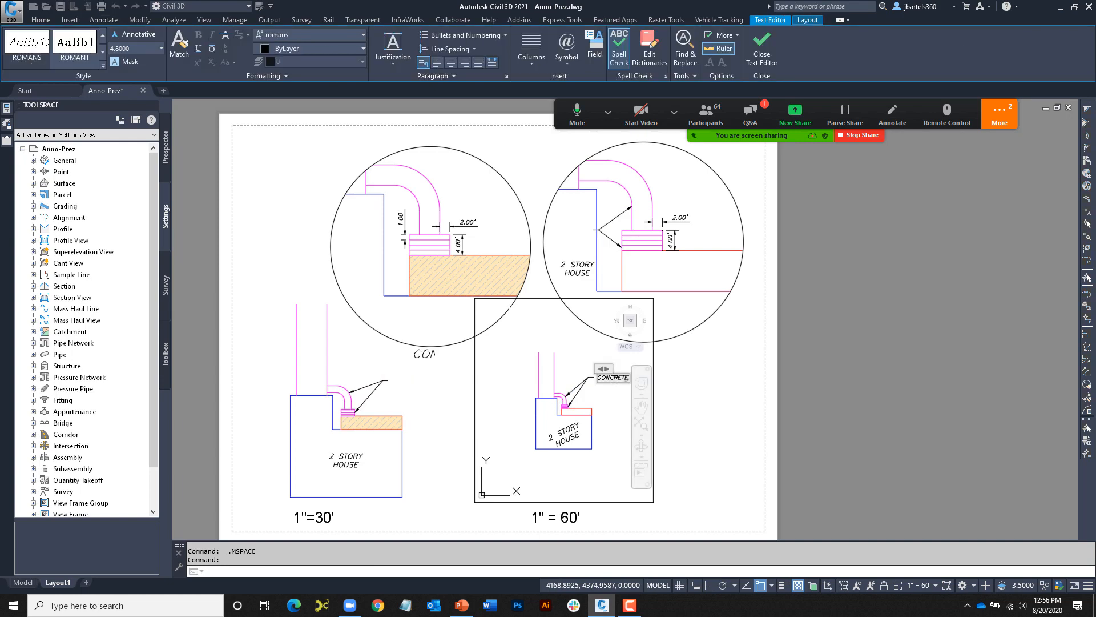
pyautogui.moveTo(624, 381); pyautogui.dragTo(630, 381)
pyautogui.write('.')
pyautogui.click(666, 379)
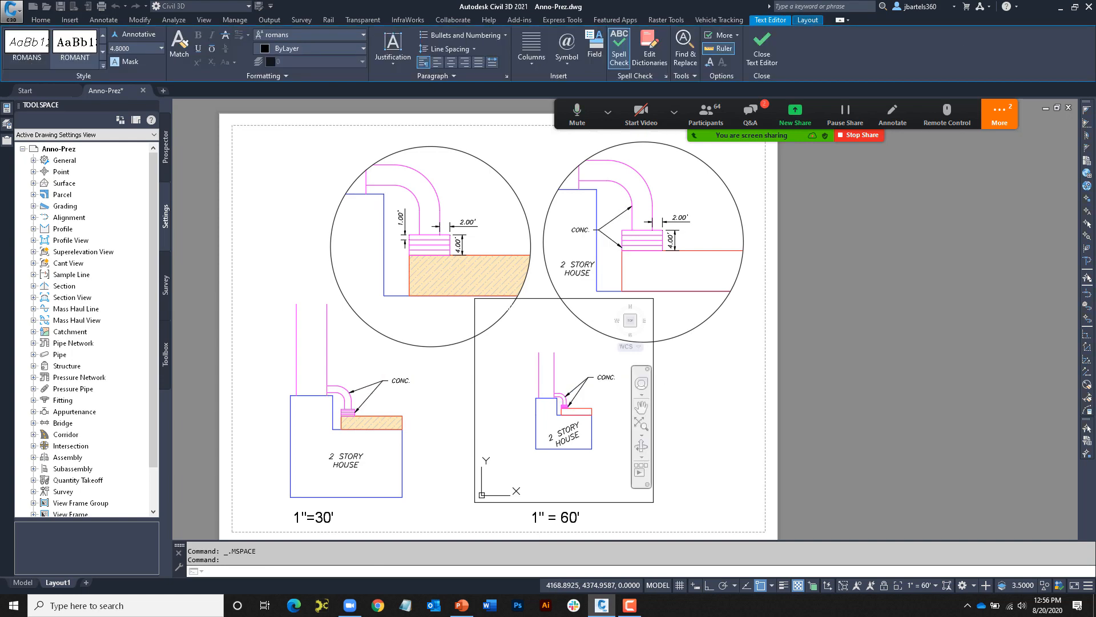
pyautogui.doubleClick(689, 378)
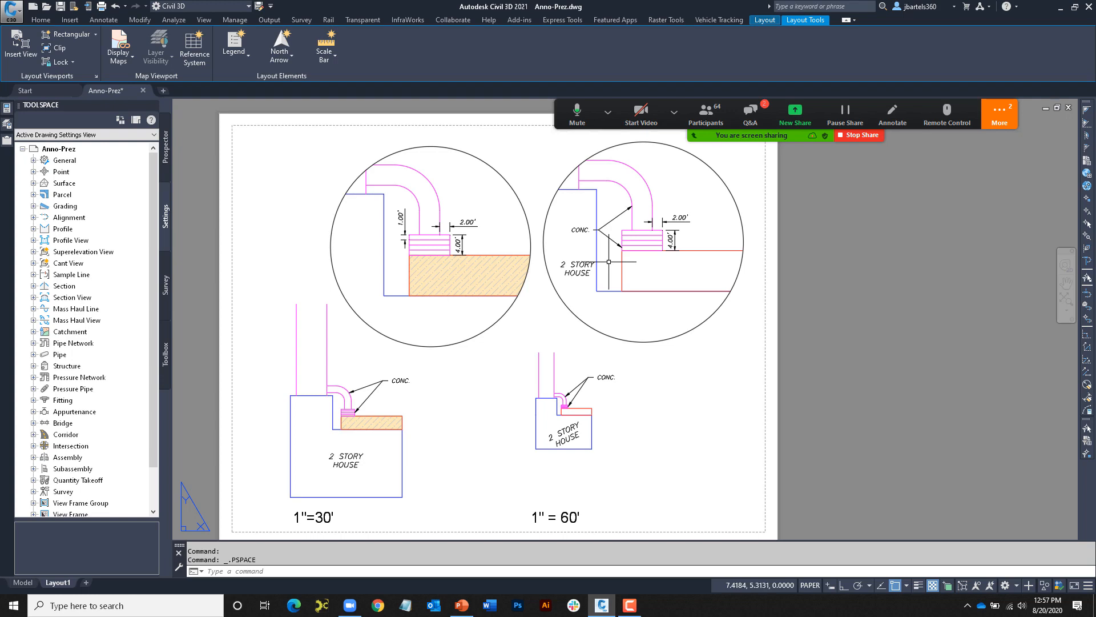
pyautogui.press('Escape')
pyautogui.press('Escape')
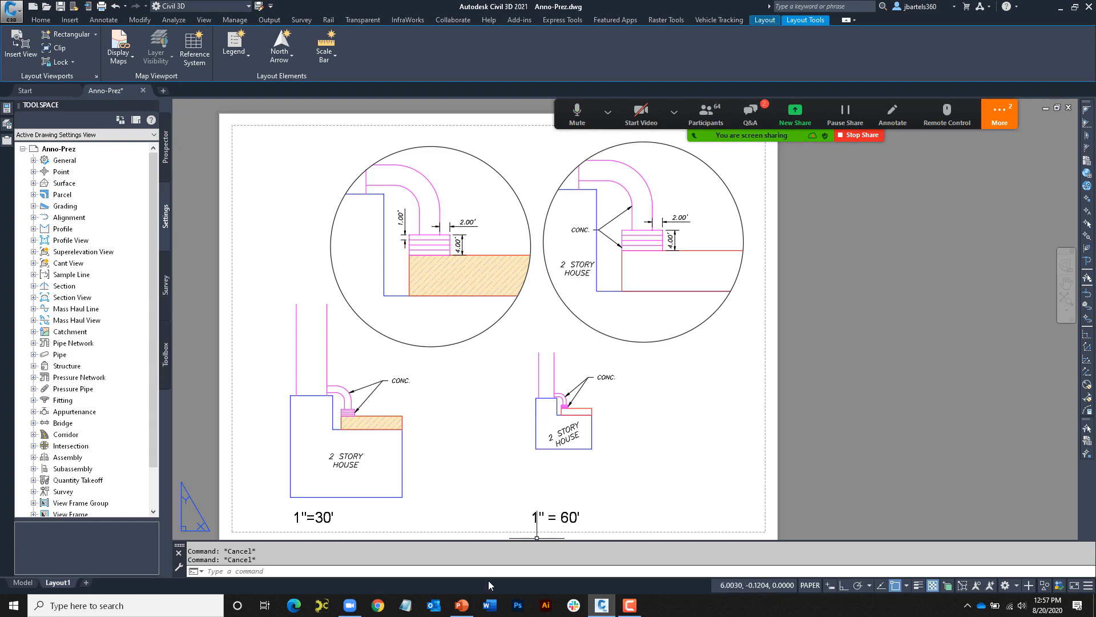
# Switch to PowerPoint and start the slide show from the current Agenda slide
pyautogui.click(462, 606)
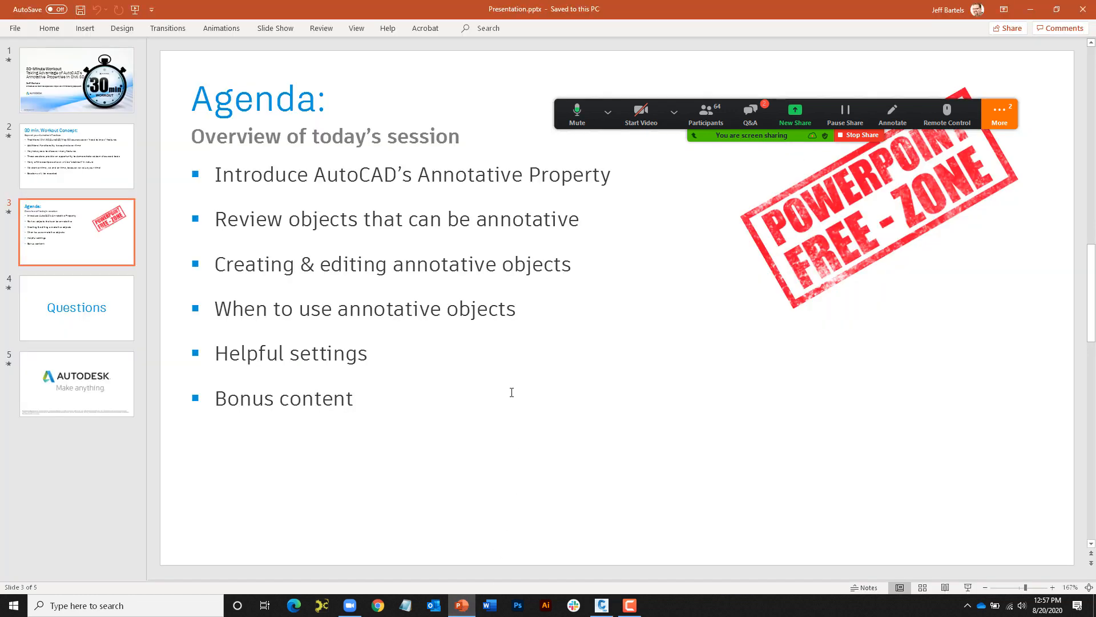
pyautogui.click(275, 28)
pyautogui.click(60, 54)
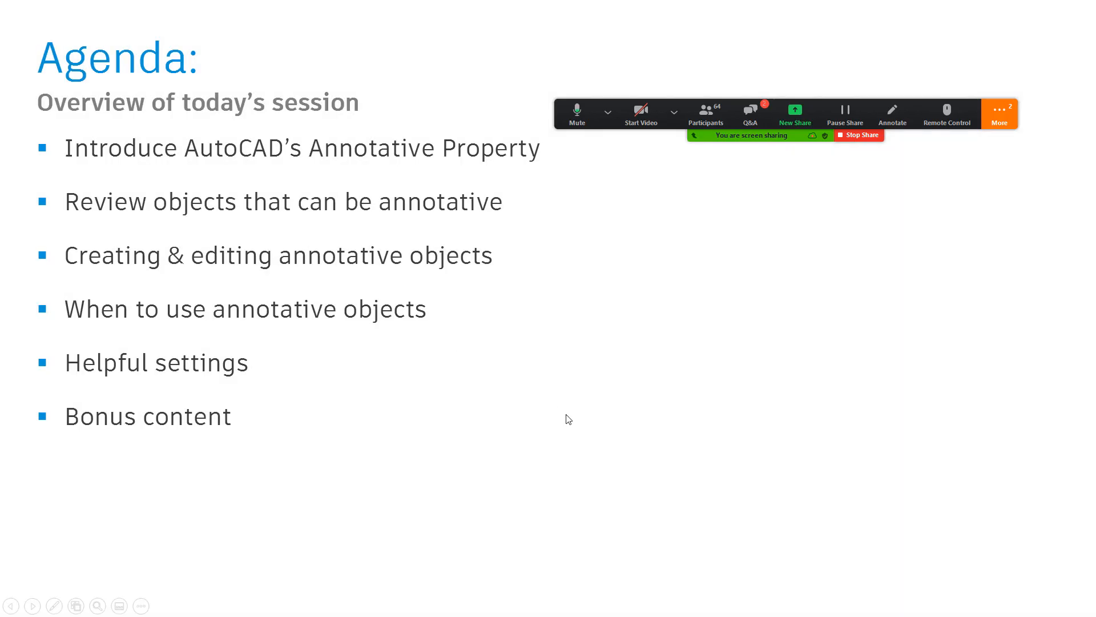